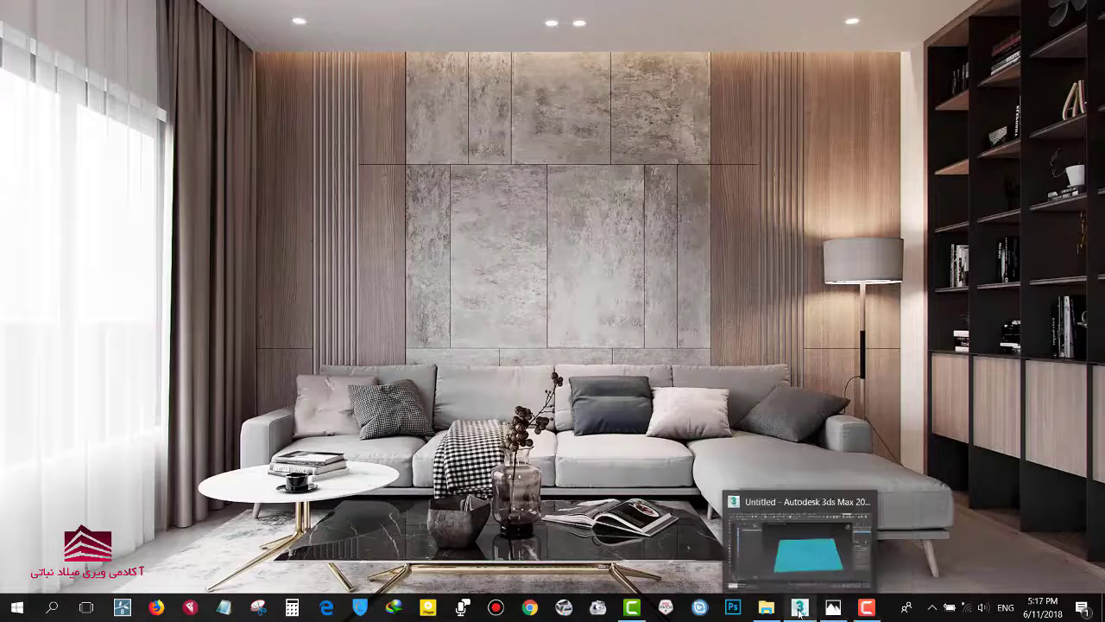
Restore the 3ds Max window showing Plane001 beside the studio floor-plan image.
click(799, 607)
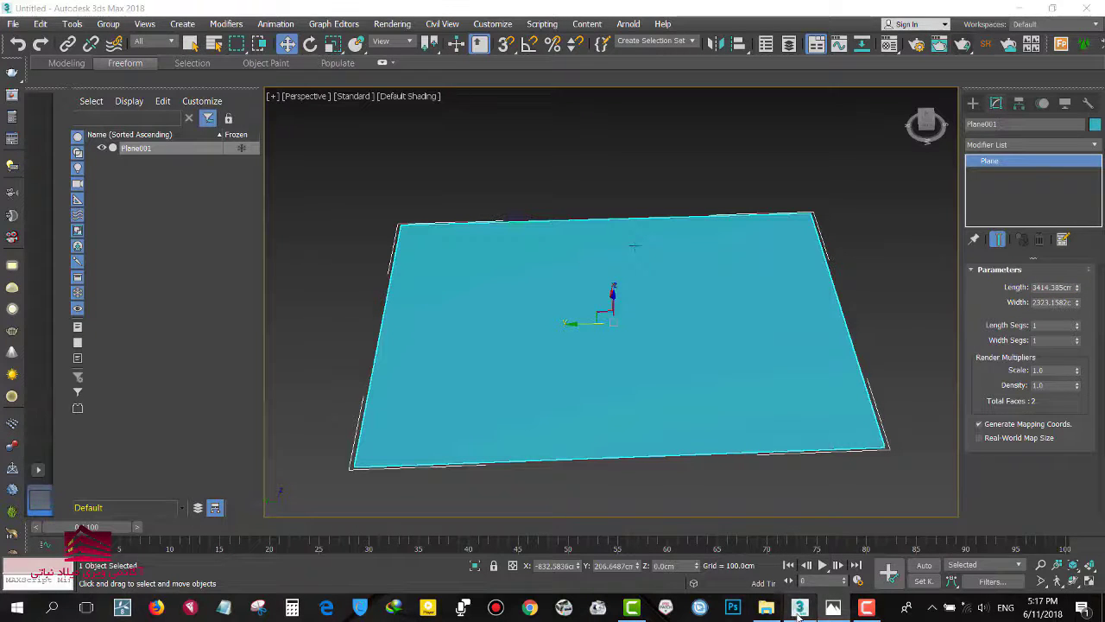
click(833, 607)
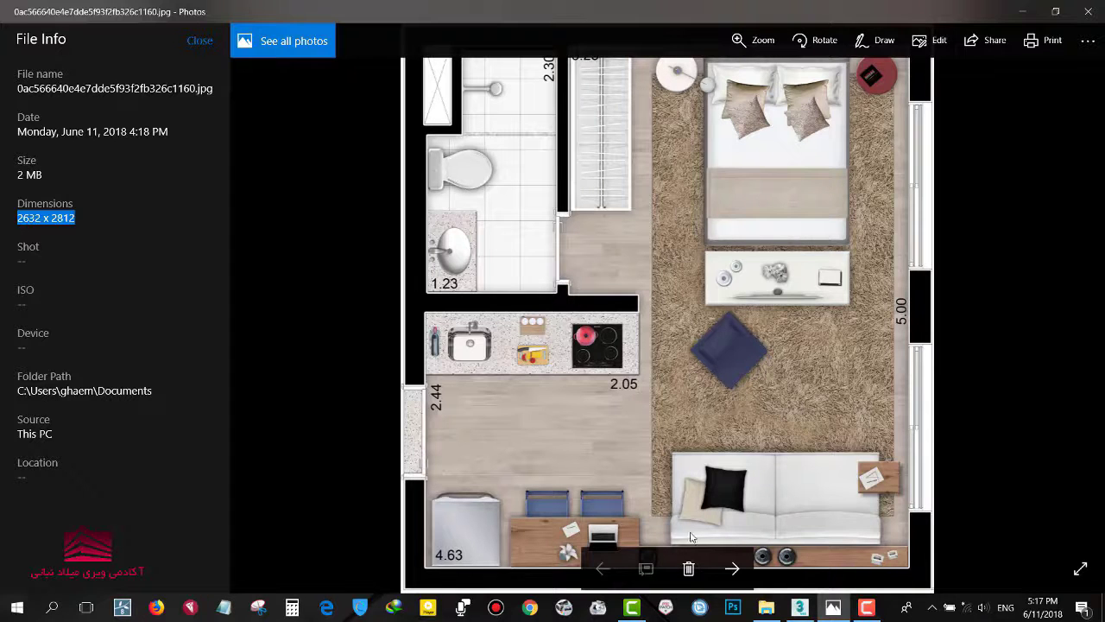
click(833, 607)
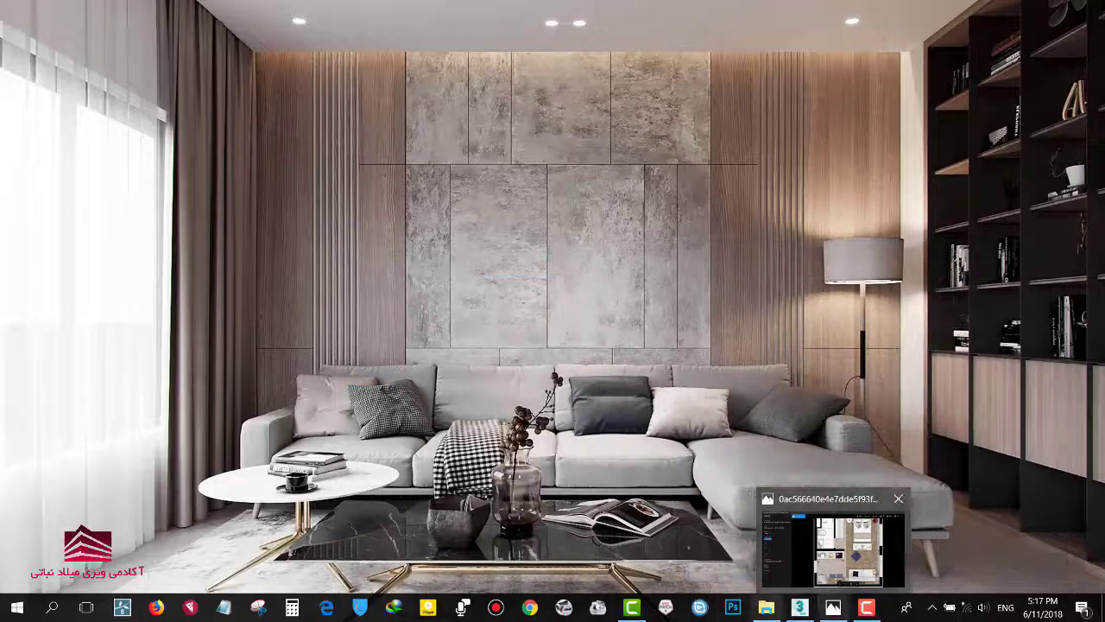
click(800, 607)
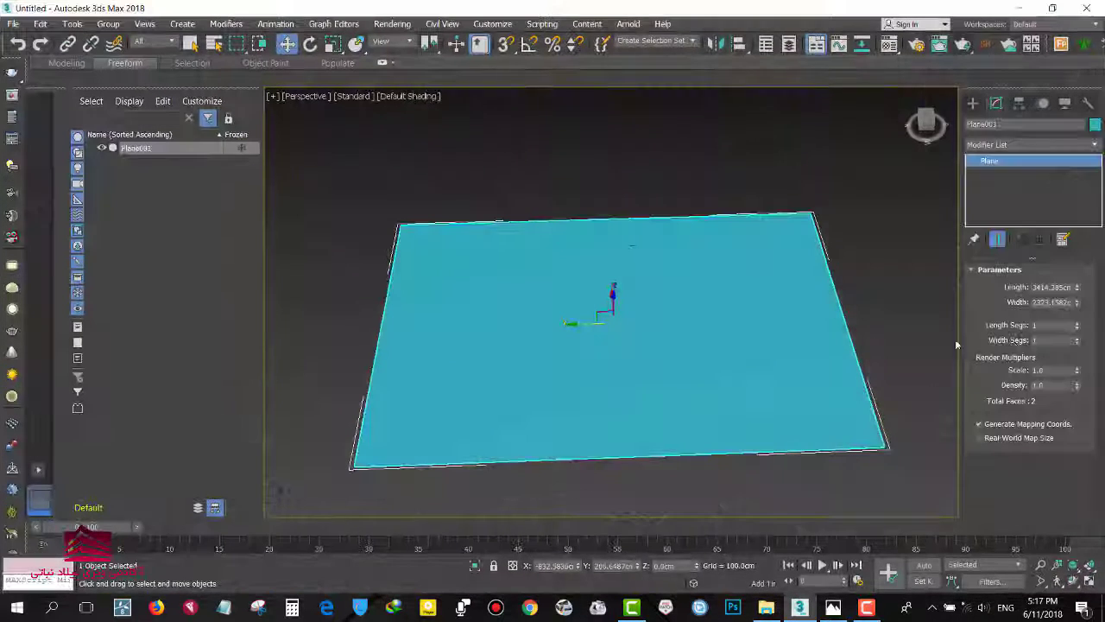
Set Plane001 to 2812 cm length and 2632 cm width.
click(1042, 288)
click(1042, 302)
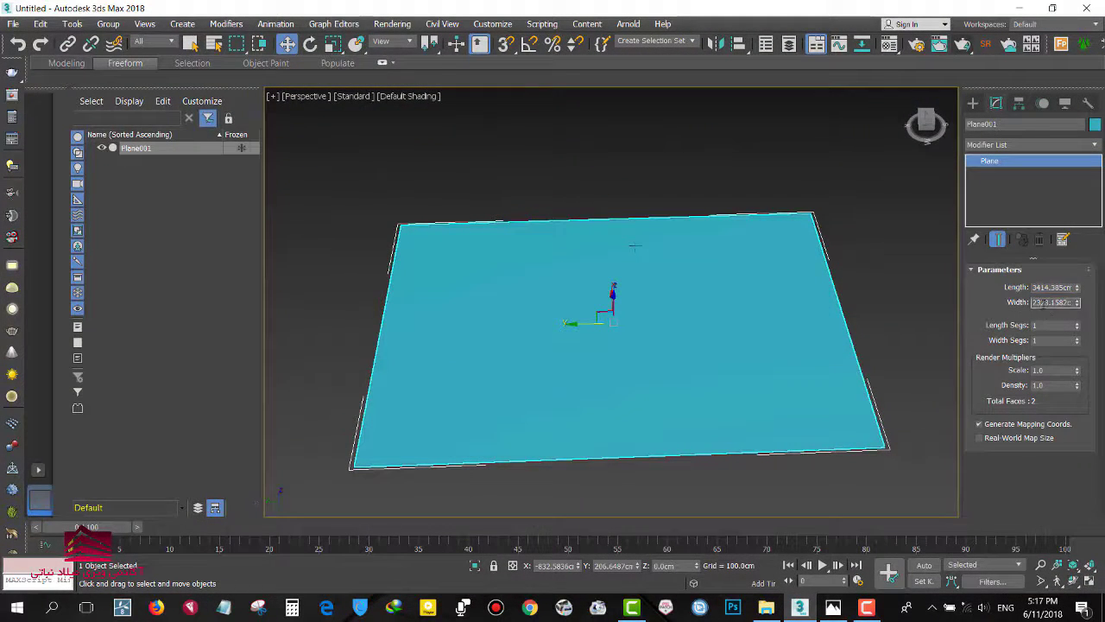
click(1042, 287)
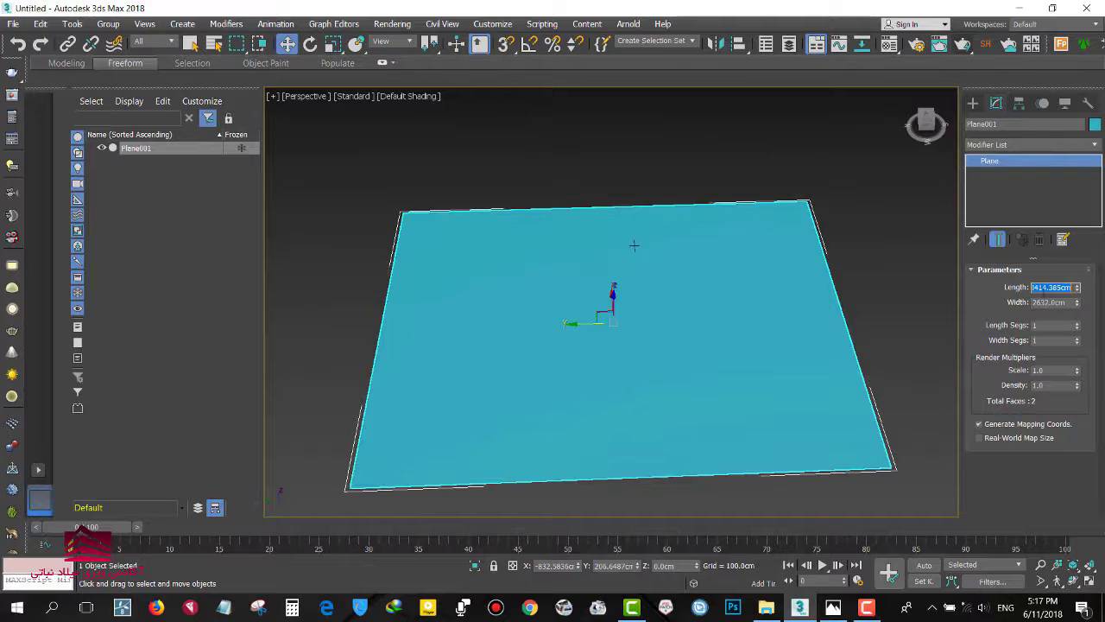
text(281)
key(Return)
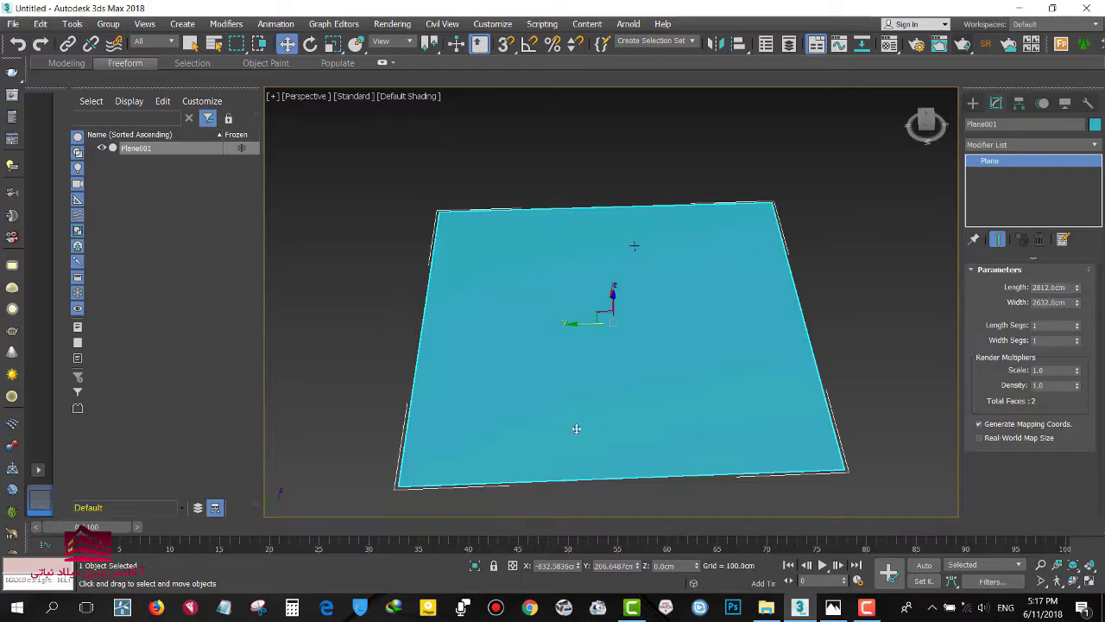
Apply the floor-plan bitmap material (Material #1) to the plane and view it from the Top.
key(m)
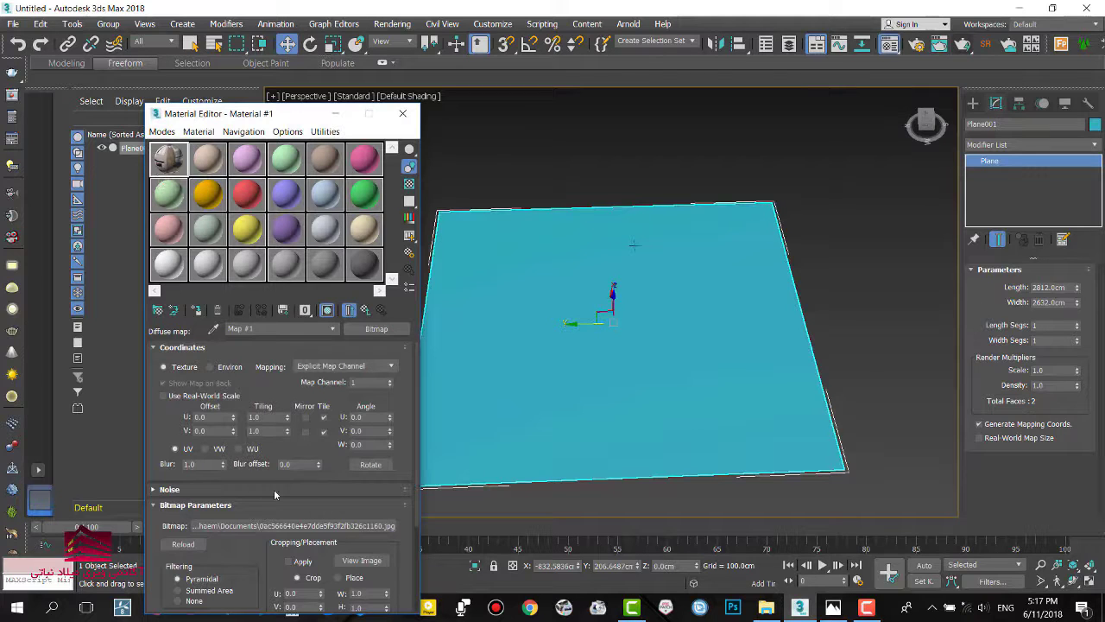
click(368, 309)
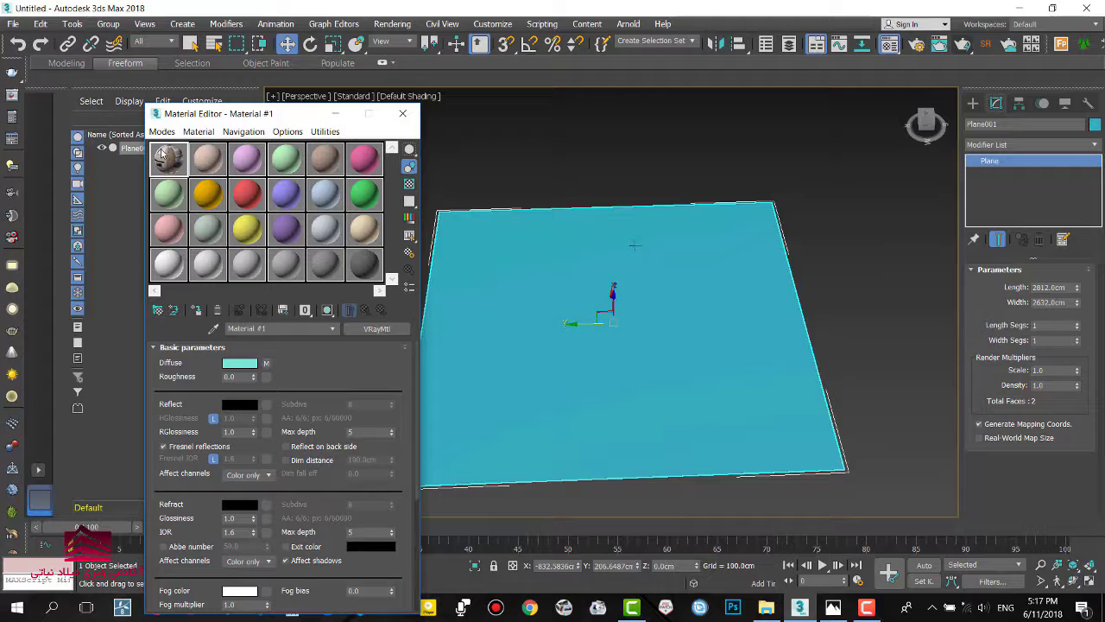
drag(162, 152, 501, 356)
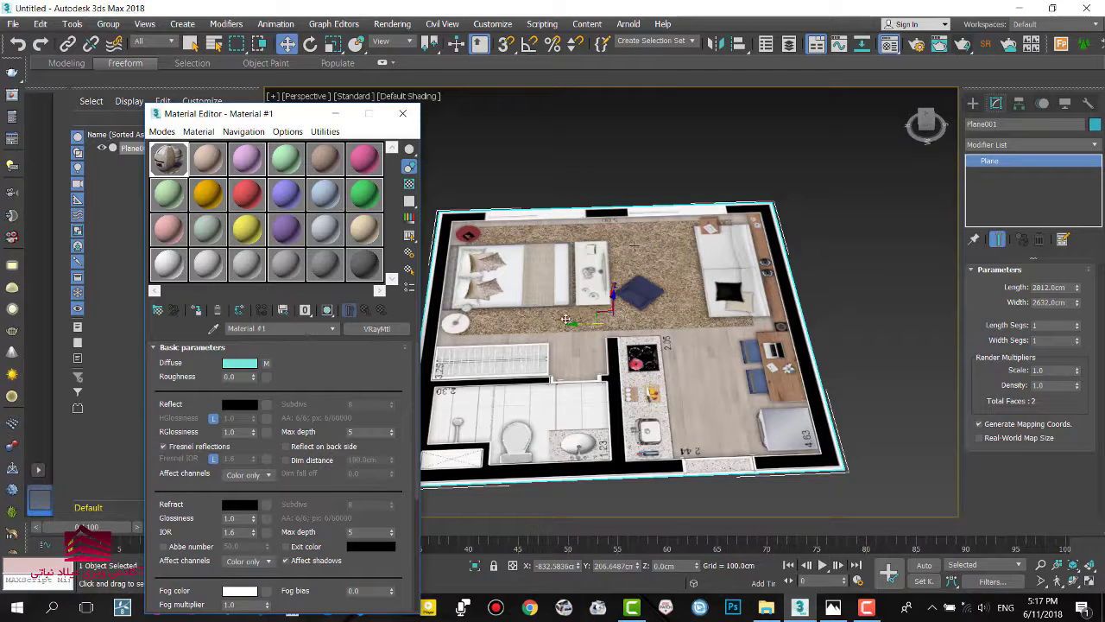
click(402, 113)
key(t)
mouse_move(499, 427)
middle_down()
mouse_move(580, 298)
mouse_move(588, 313)
middle_up()
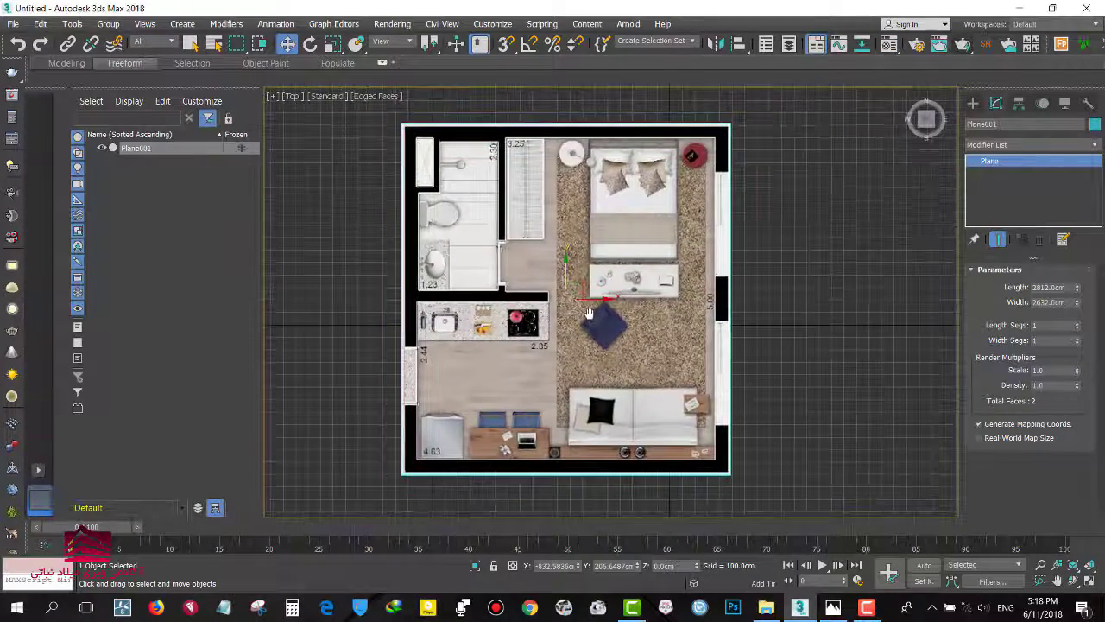
Draw a new Standard Primitives plane beside the bathroom doorway wall in the Top view.
scroll(698, 152, up, 7)
scroll(708, 143, up, 3)
middle_drag(708, 144, 693, 280)
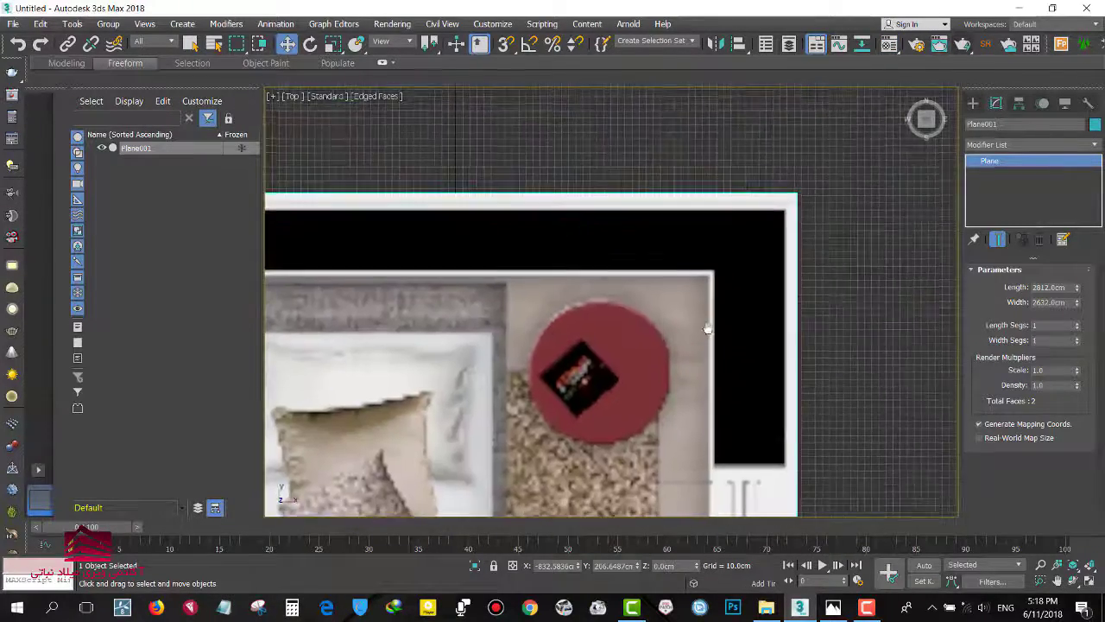
click(974, 104)
click(1001, 188)
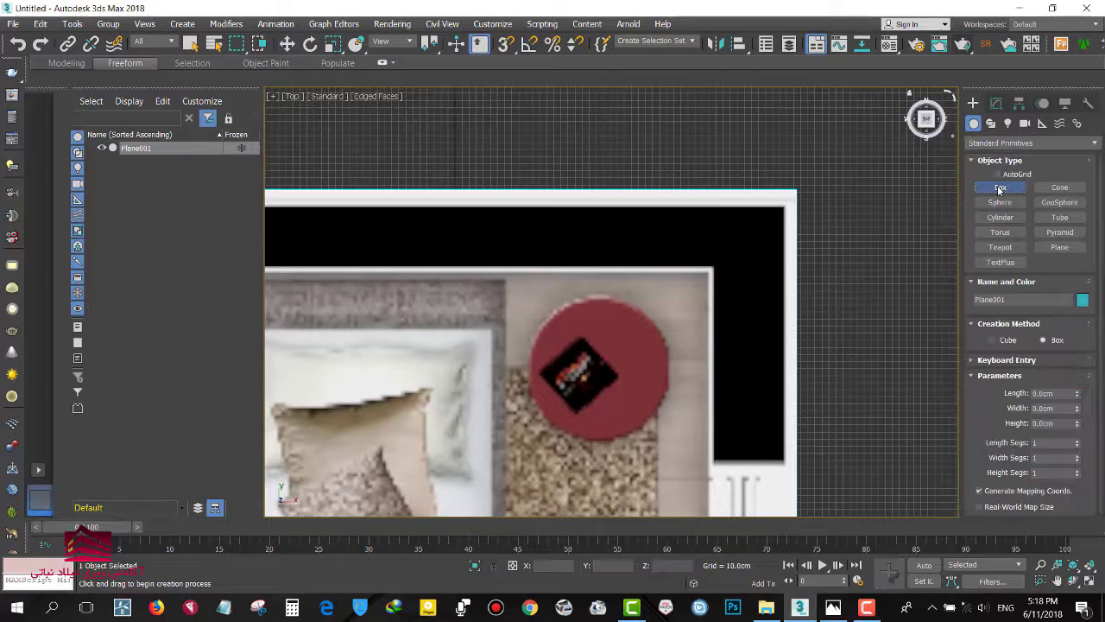
click(1059, 247)
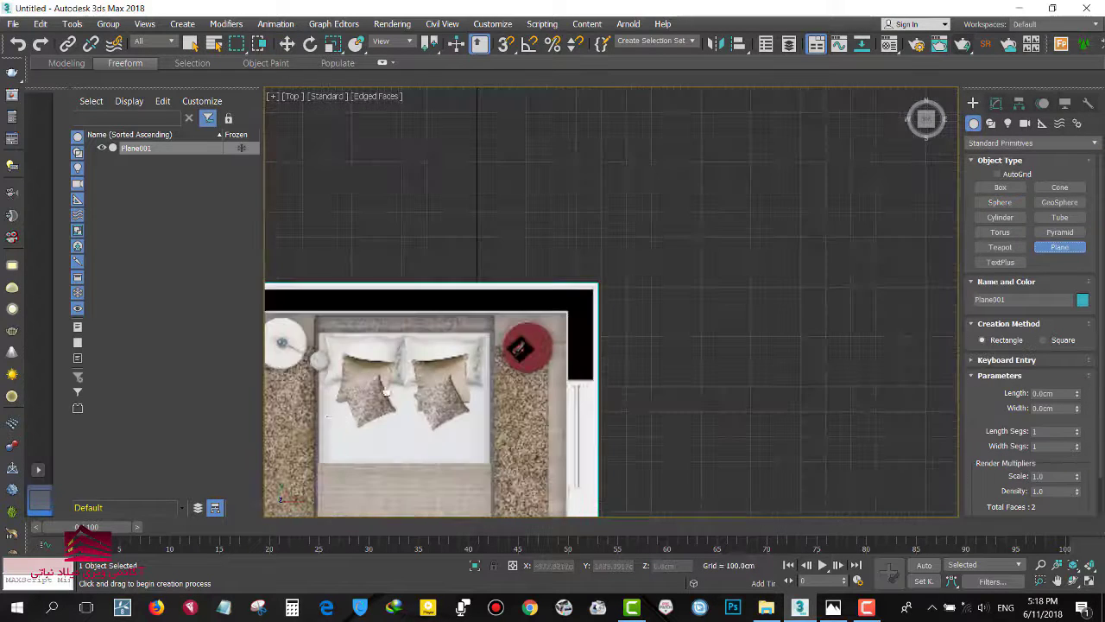
key(Delete)
scroll(887, 291, down, 5)
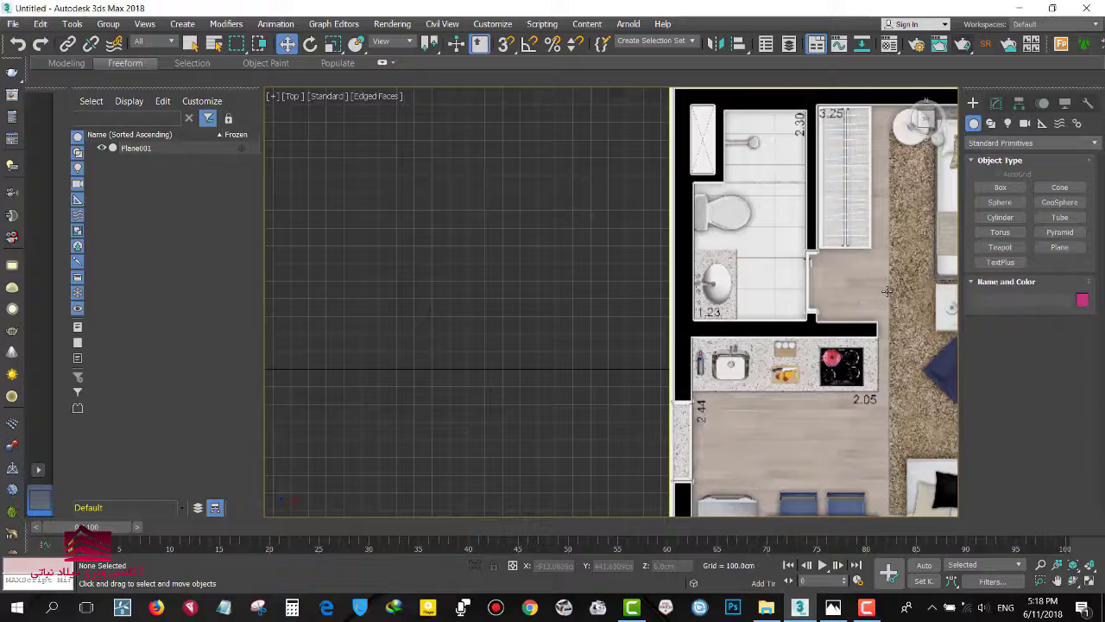
click(1059, 247)
scroll(604, 328, up, 3)
scroll(552, 341, up, 2)
scroll(537, 348, up, 4)
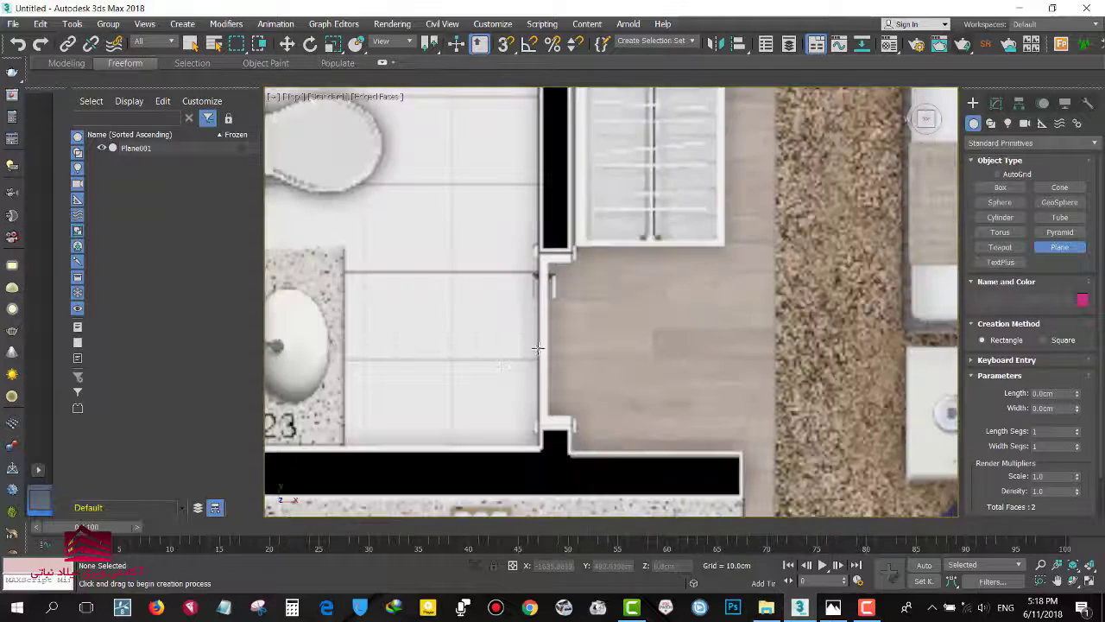
drag(610, 267, 577, 413)
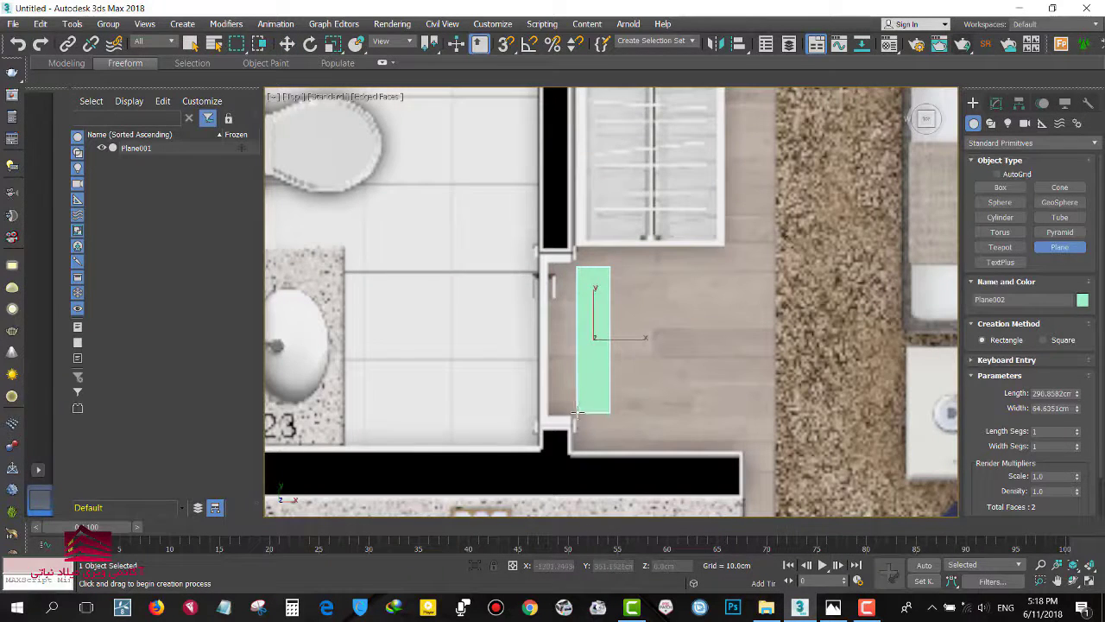
Size Plane002 to 90 cm length by 10 cm width and move it beside the doorway.
double_click(1039, 411)
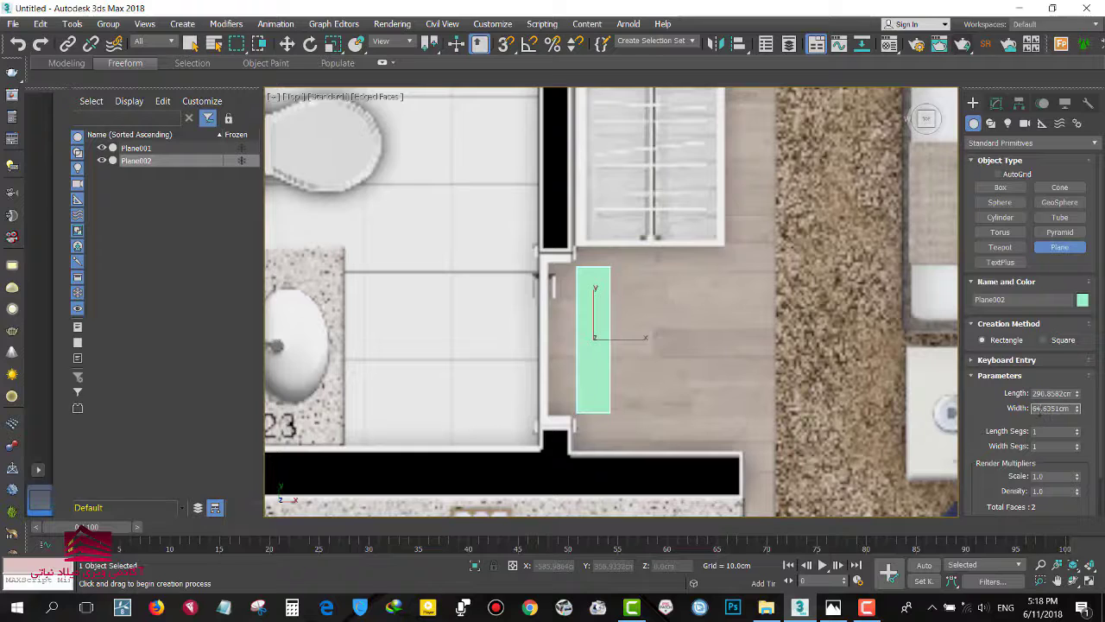
double_click(1051, 394)
text(90)
key(Return)
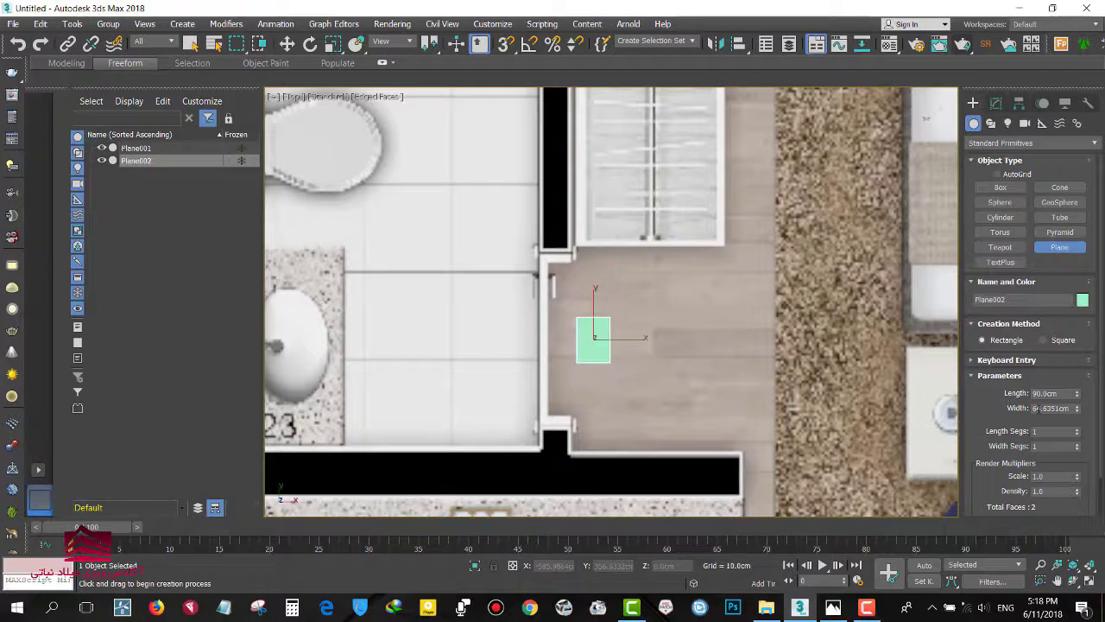
key(Tab)
text(1)
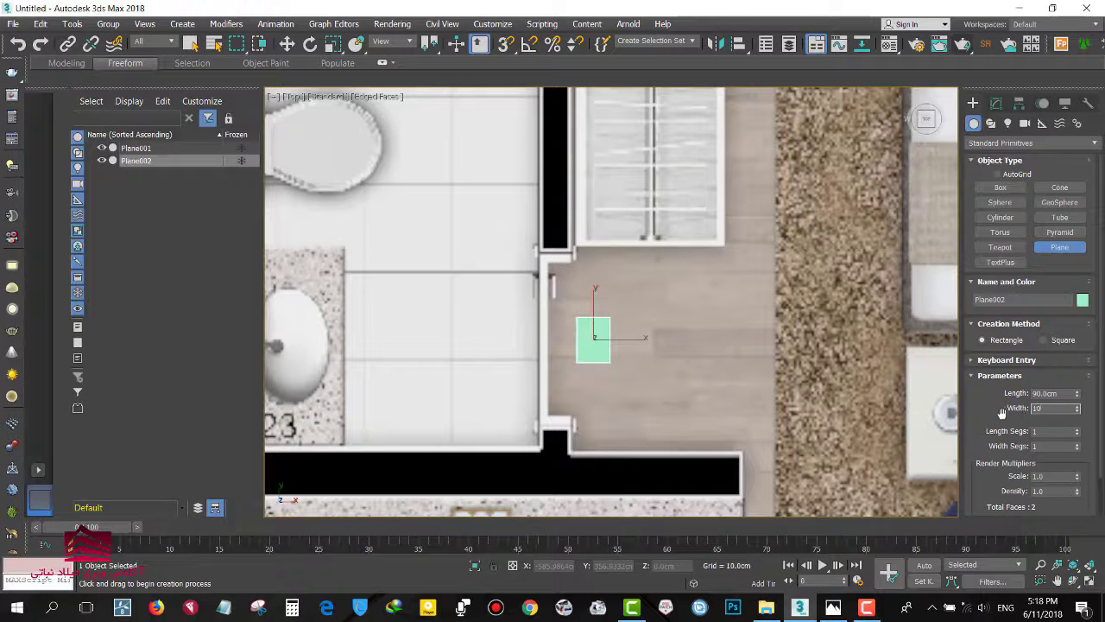
key(Return)
scroll(561, 384, up, 5)
scroll(561, 385, down, 3)
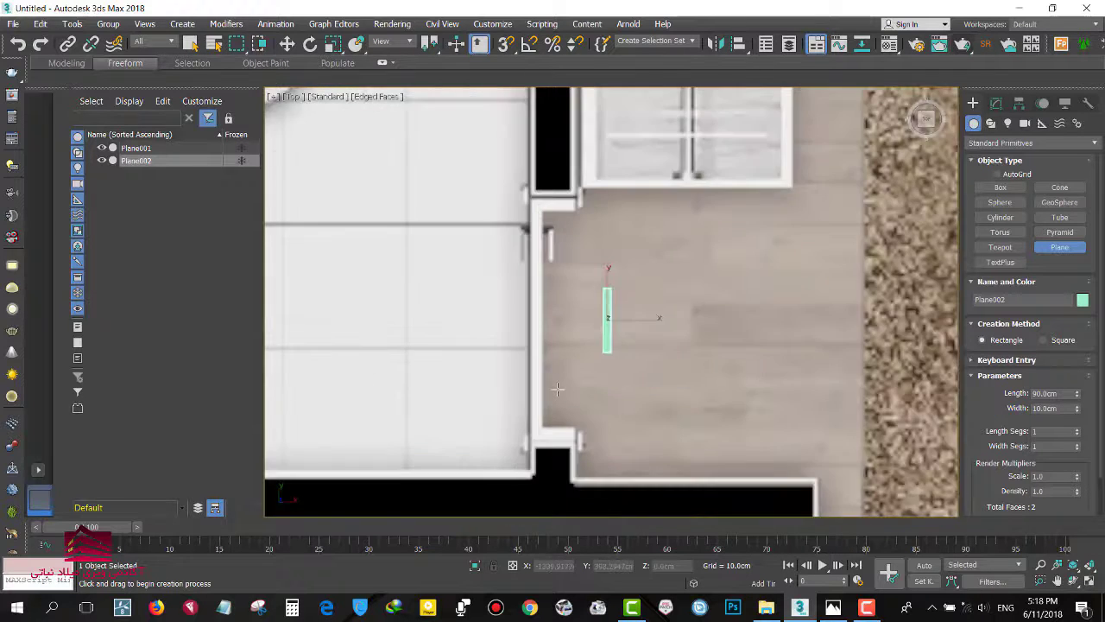
scroll(561, 385, up, 2)
key(w)
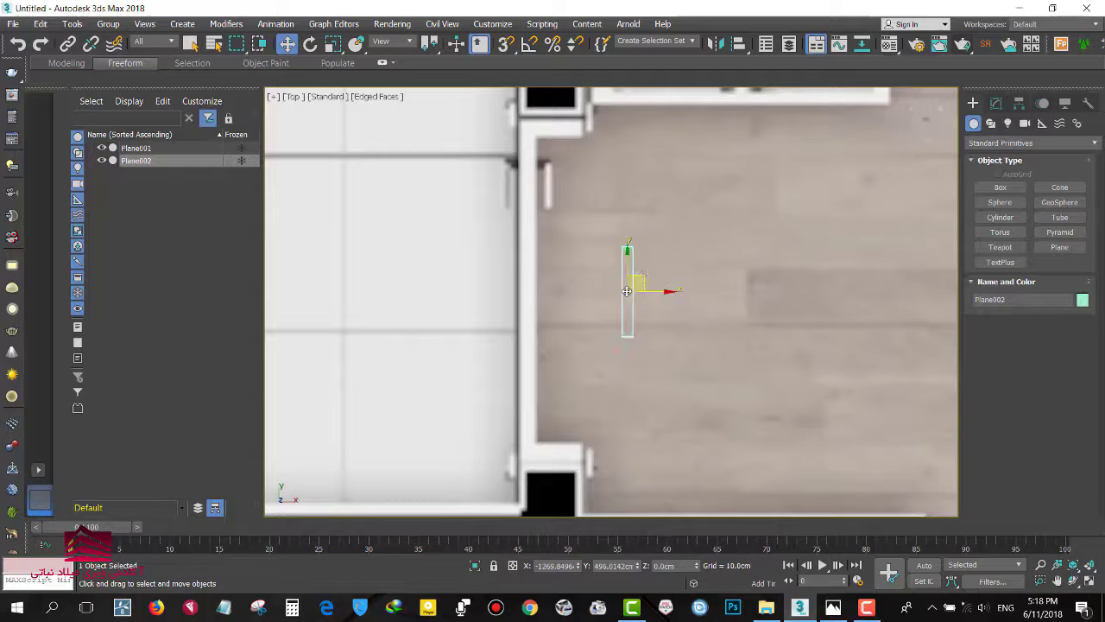
mouse_move(680, 281)
mouse_down()
mouse_move(658, 303)
mouse_move(712, 301)
mouse_up()
Scale the floor-plan plane down and move it toward the centre.
click(552, 323)
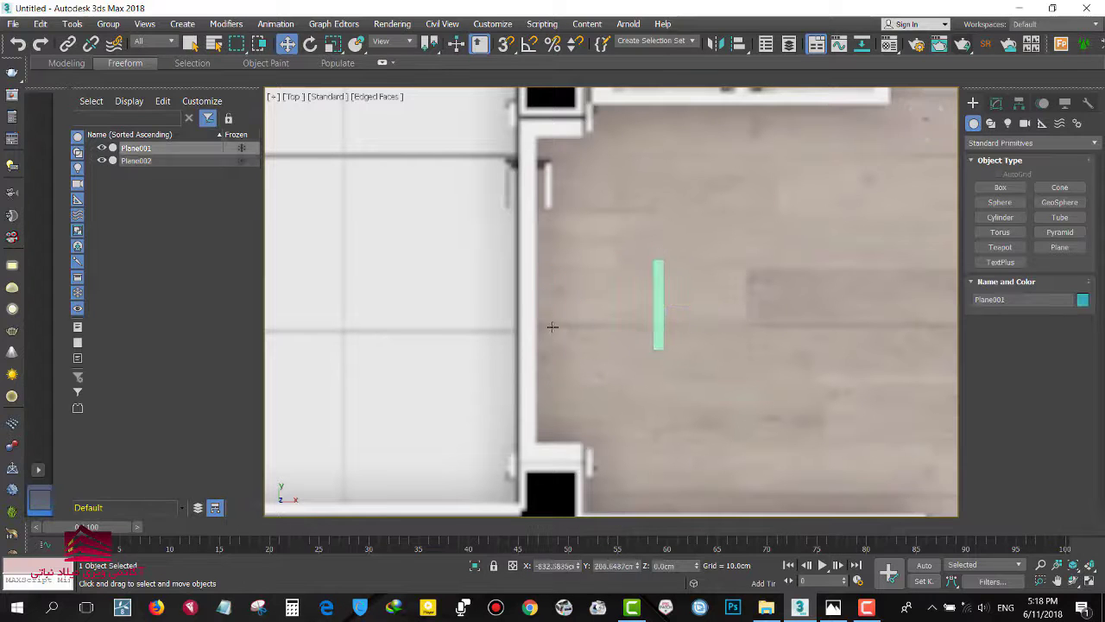
scroll(576, 382, down, 4)
scroll(596, 384, down, 4)
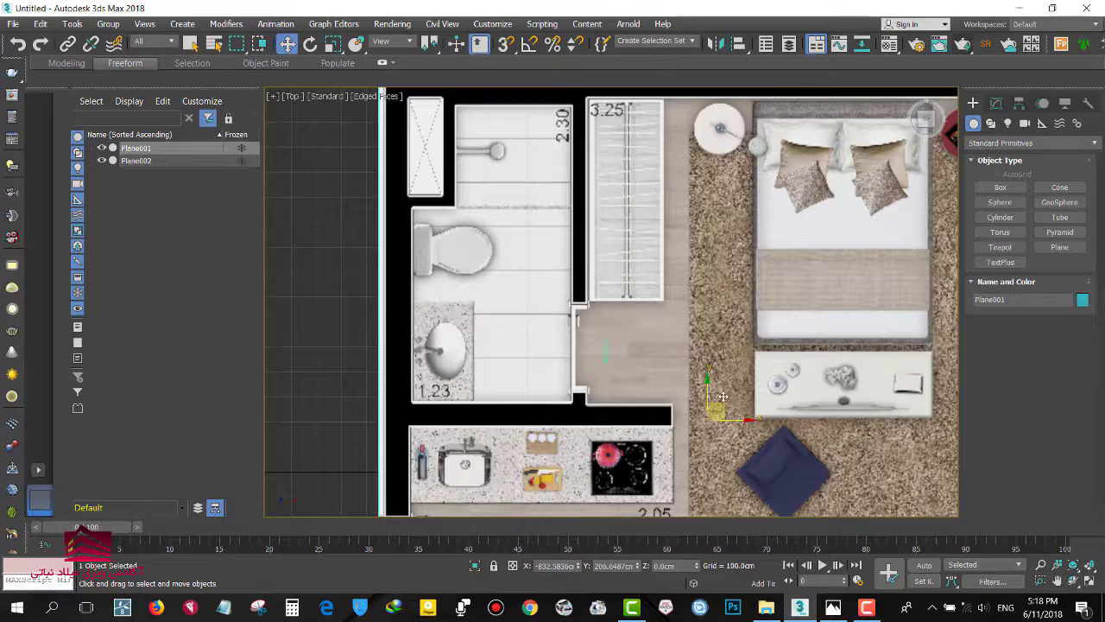
key(r)
mouse_move(719, 397)
mouse_down()
mouse_move(707, 489)
mouse_move(692, 466)
mouse_move(651, 453)
mouse_up()
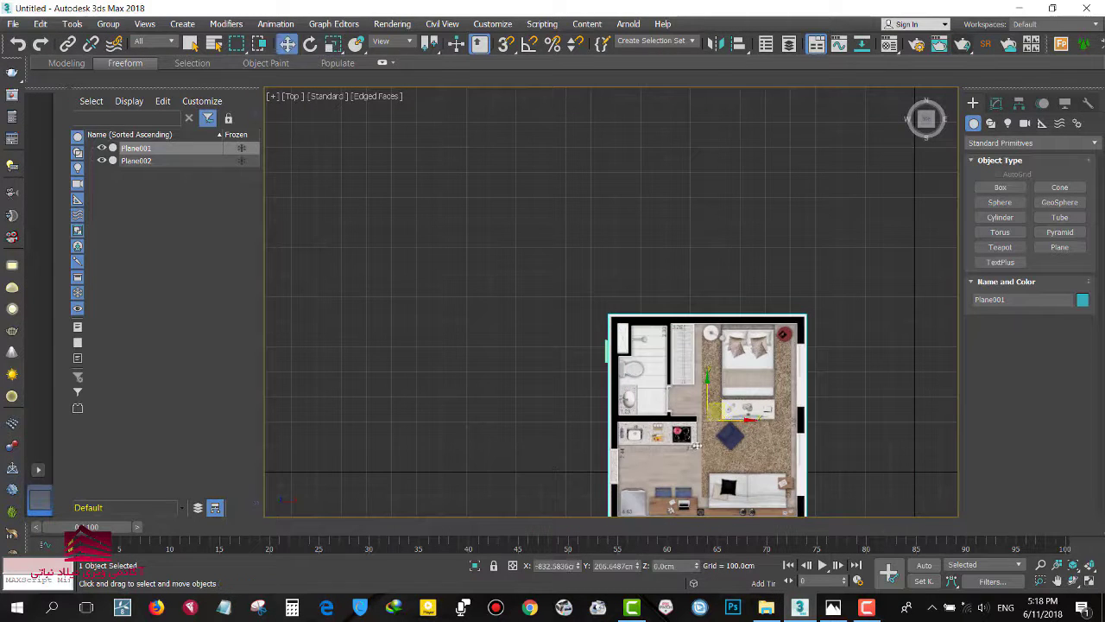
key(w)
drag(735, 410, 653, 354)
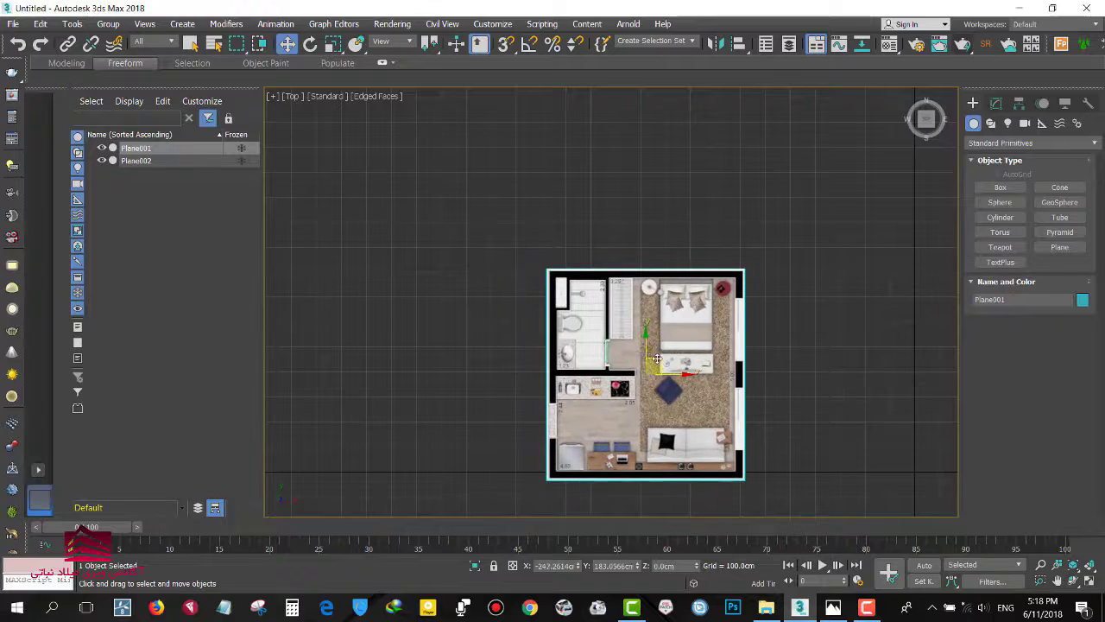
scroll(653, 354, up, 5)
scroll(572, 353, up, 3)
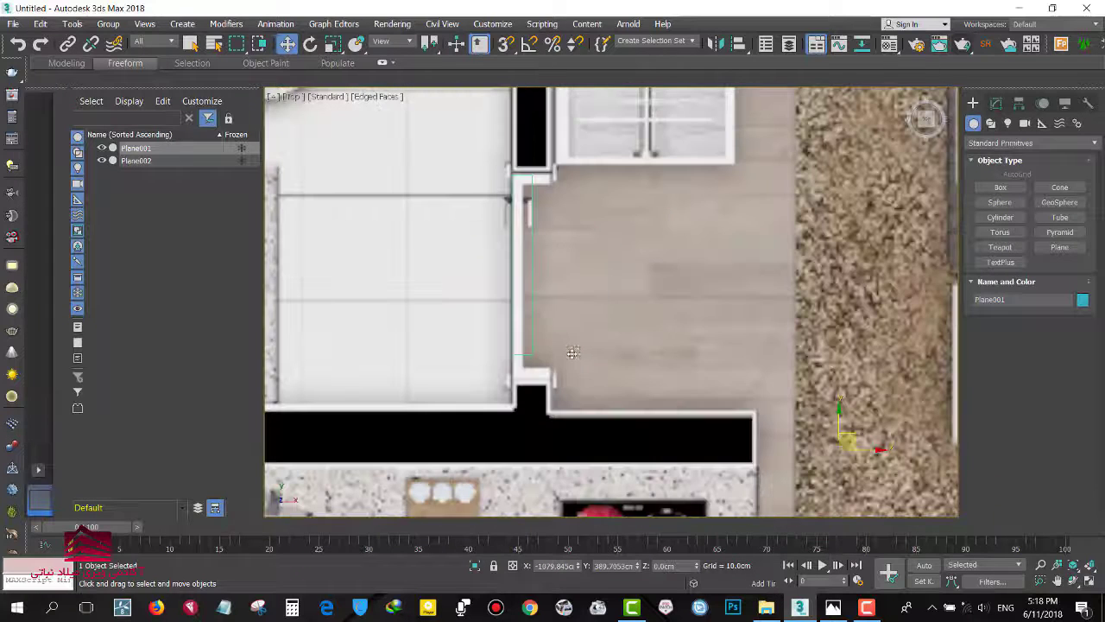
Uniformly enlarge the floor-plan image plane to about 102%.
click(525, 259)
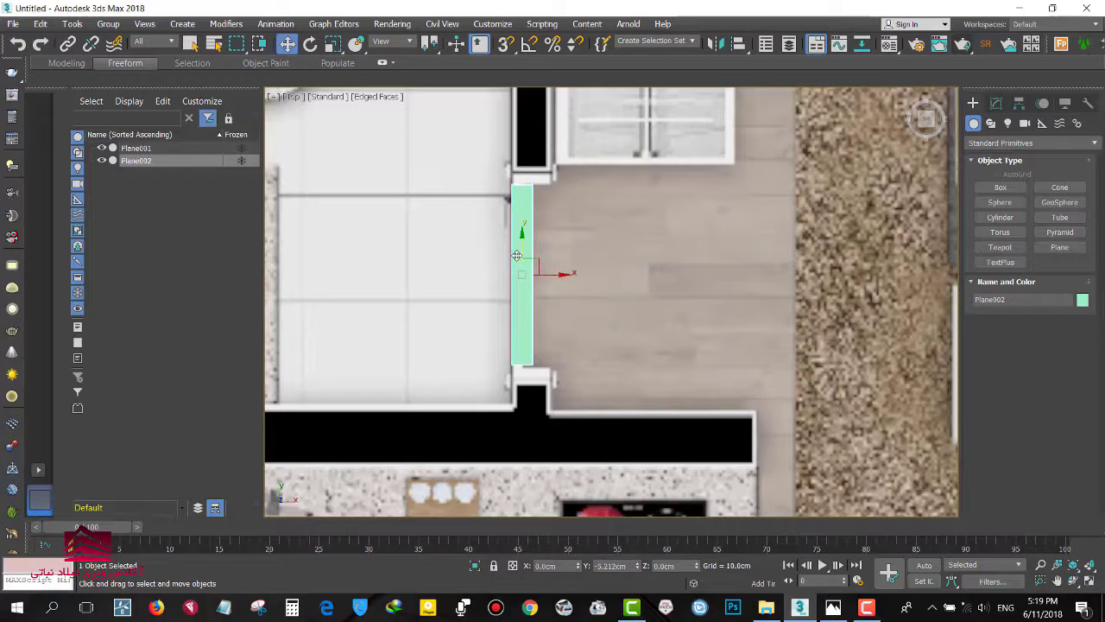
scroll(587, 296, down, 2)
scroll(606, 339, down, 1)
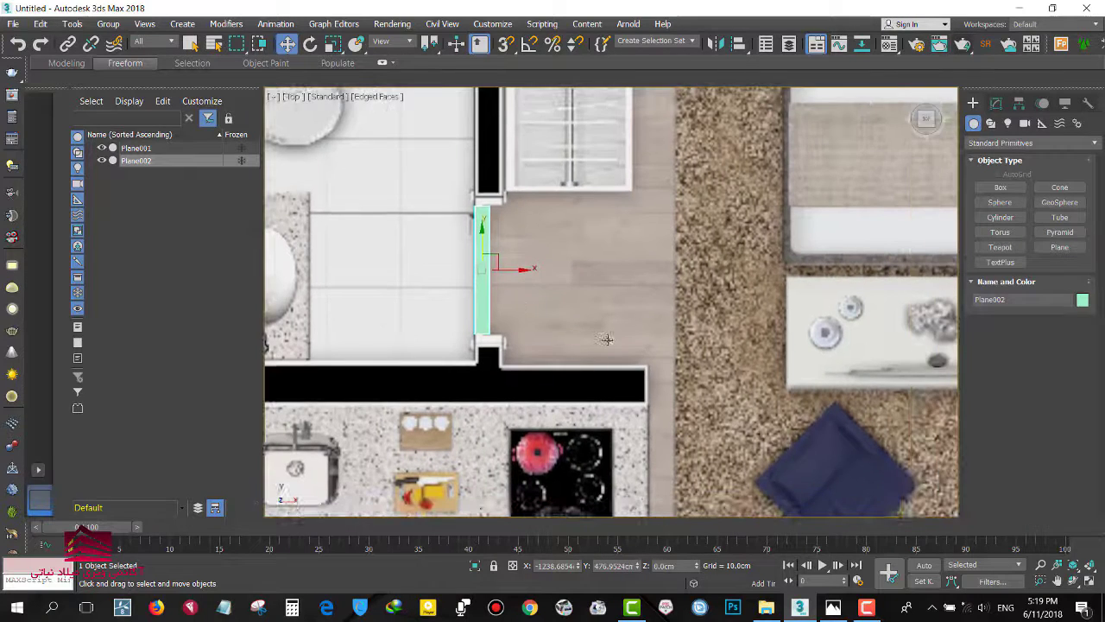
click(606, 339)
scroll(606, 340, down, 2)
scroll(630, 362, down, 2)
key(r)
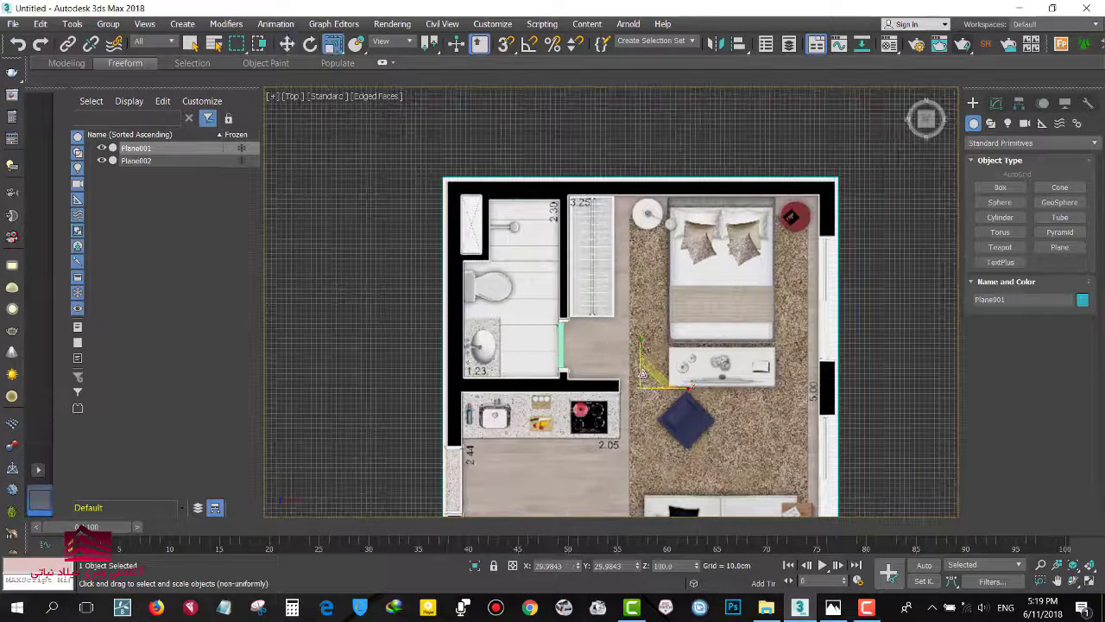
scroll(643, 373, up, 2)
drag(645, 384, 647, 386)
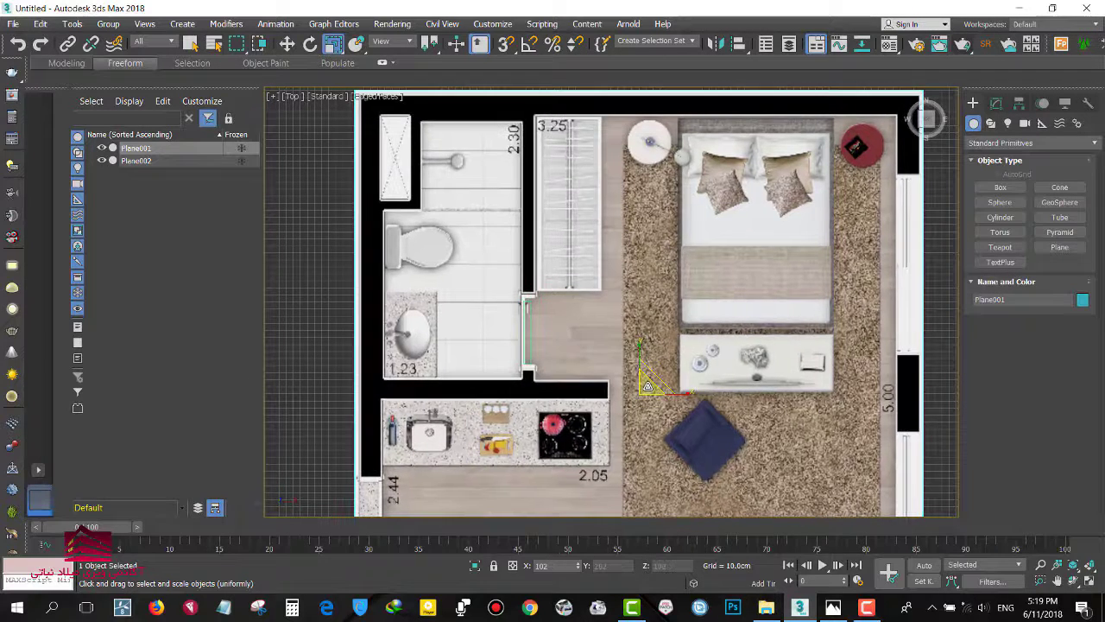
scroll(564, 368, up, 3)
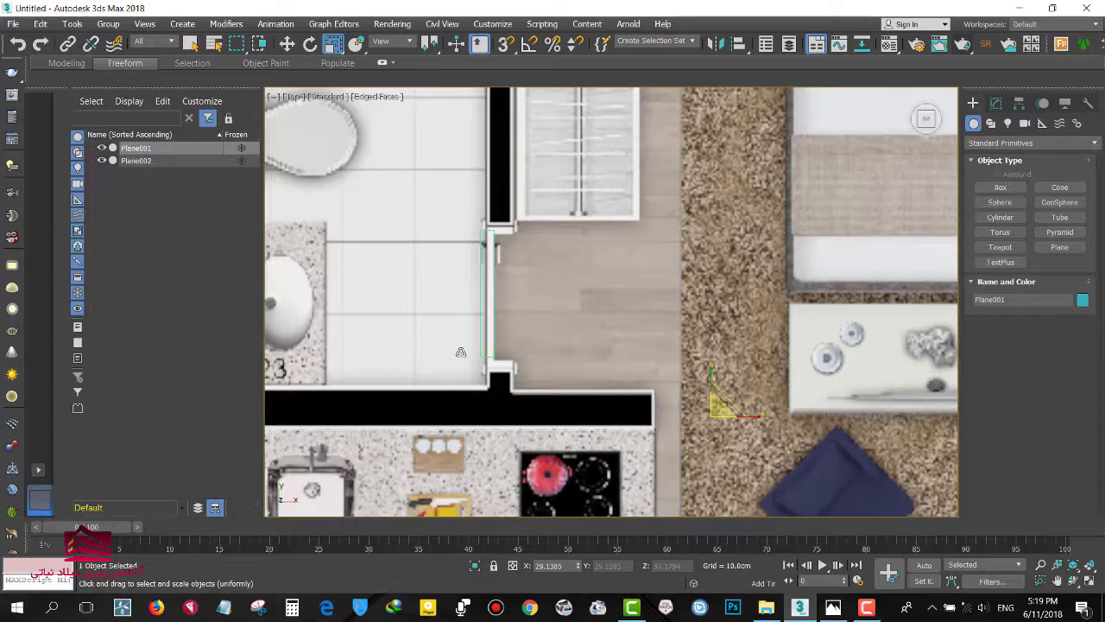
Delete the thin green strip Plane002, leaving only the floor plan.
key(w)
click(483, 333)
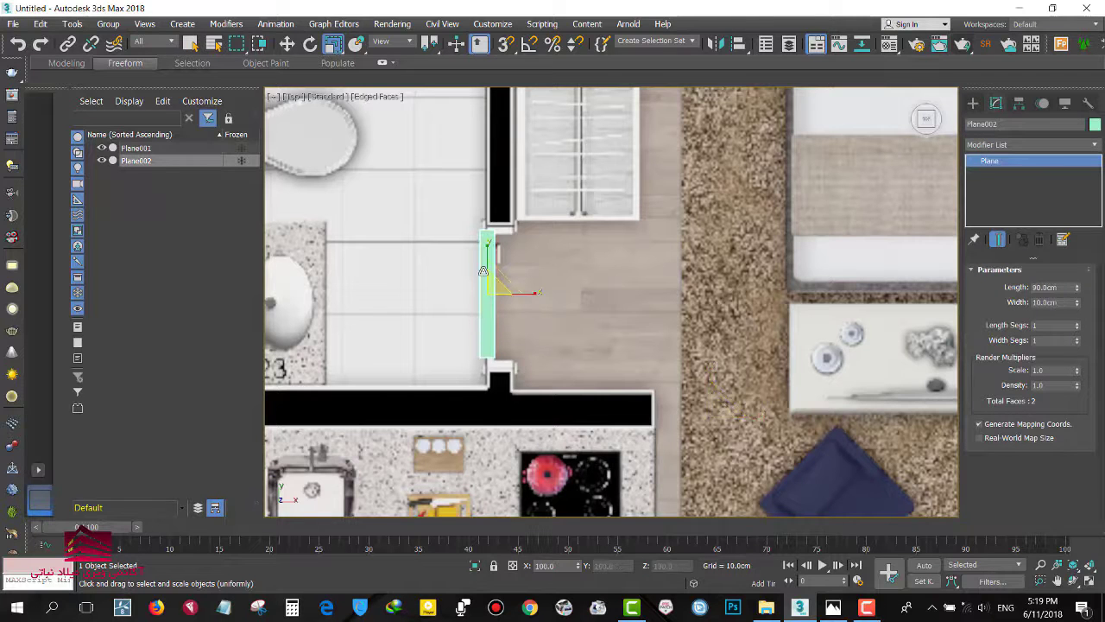
drag(487, 272, 487, 270)
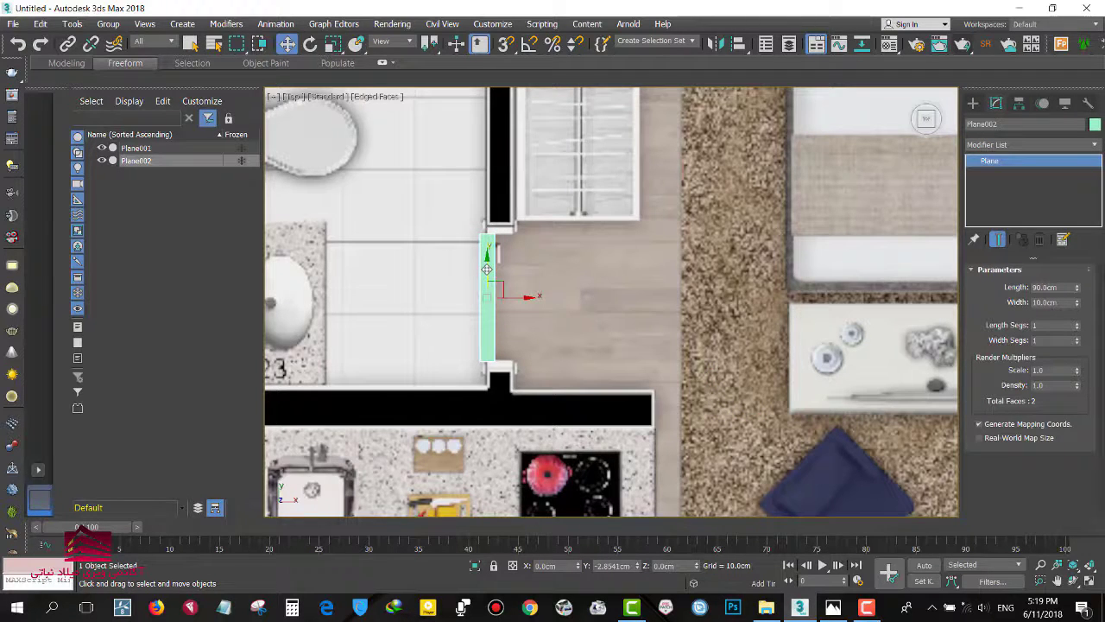
scroll(518, 324, down, 4)
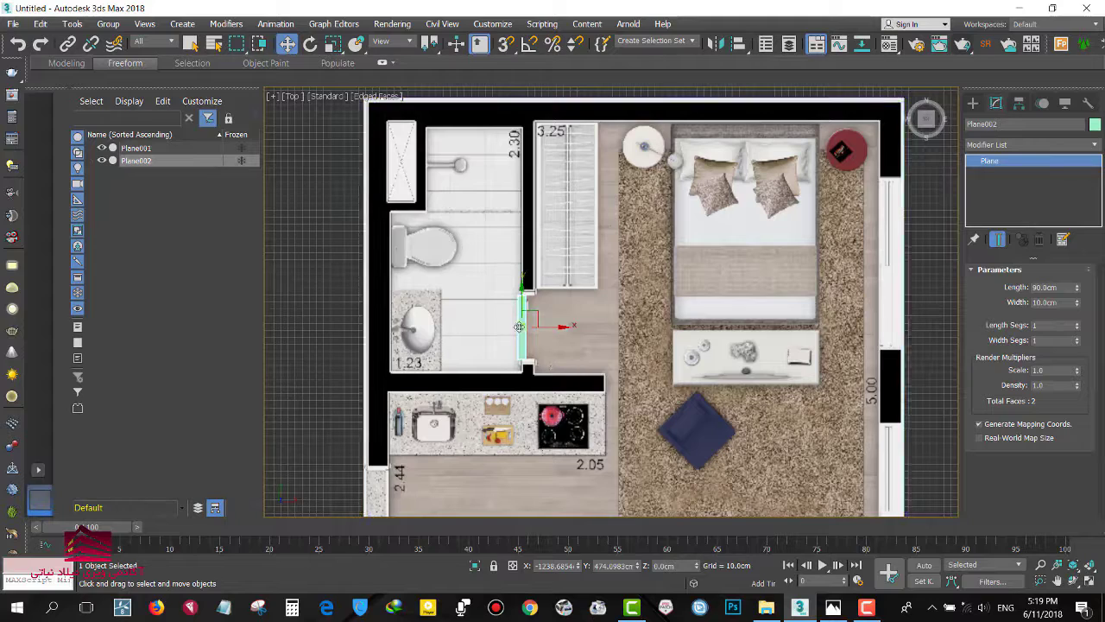
key(Delete)
scroll(643, 388, down, 2)
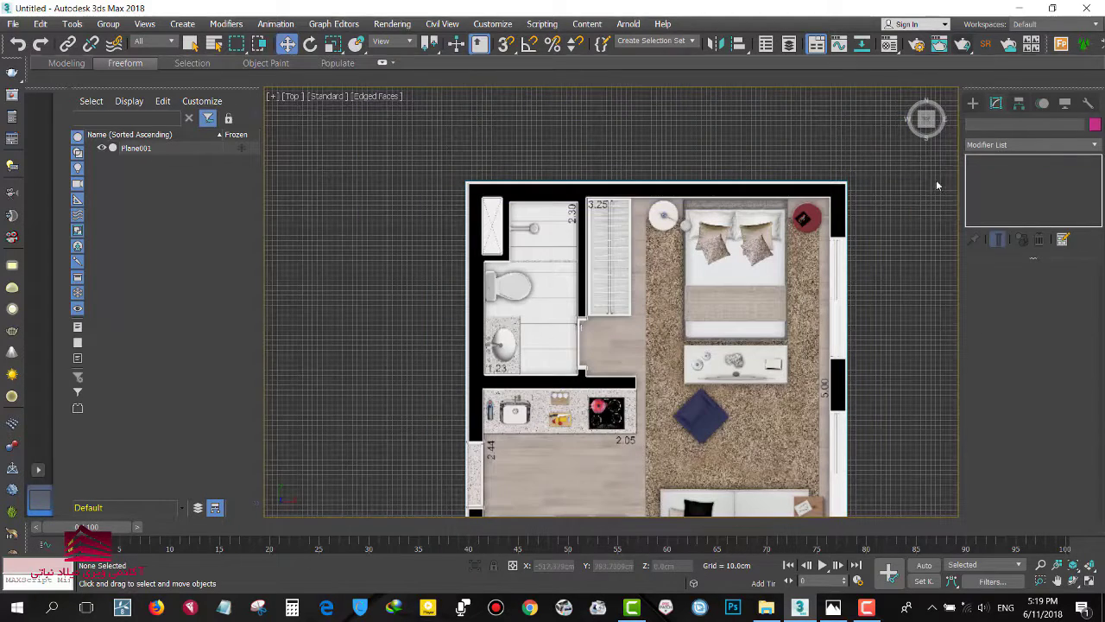
Draw a new plane over the black top-right wall section beside the bed.
click(973, 102)
middle_drag(748, 294, 748, 290)
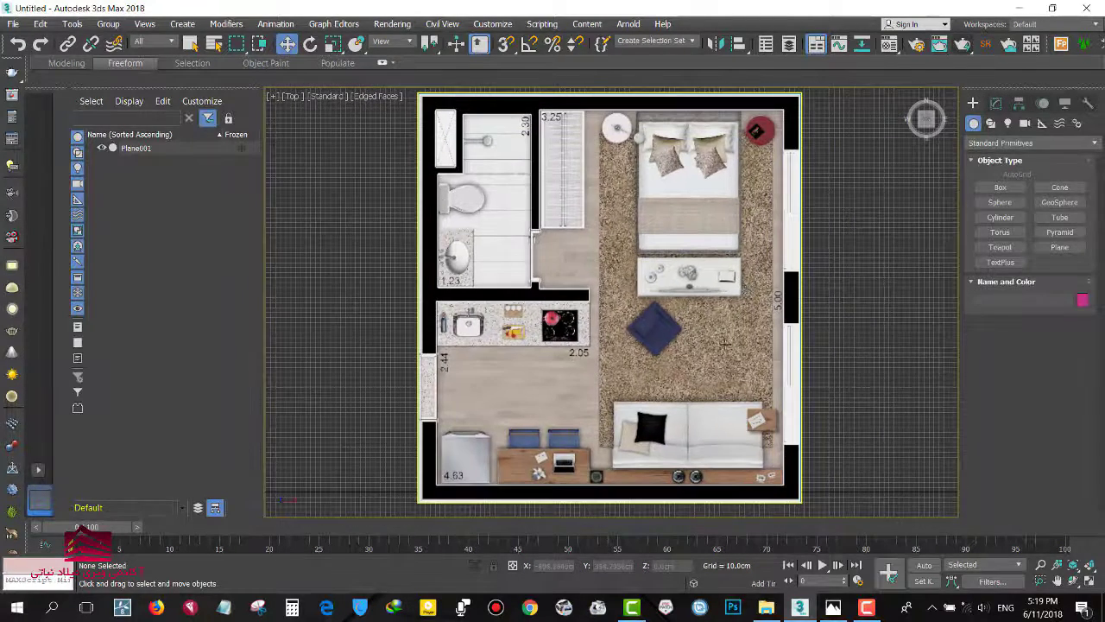
click(1060, 248)
middle_drag(892, 294, 820, 449)
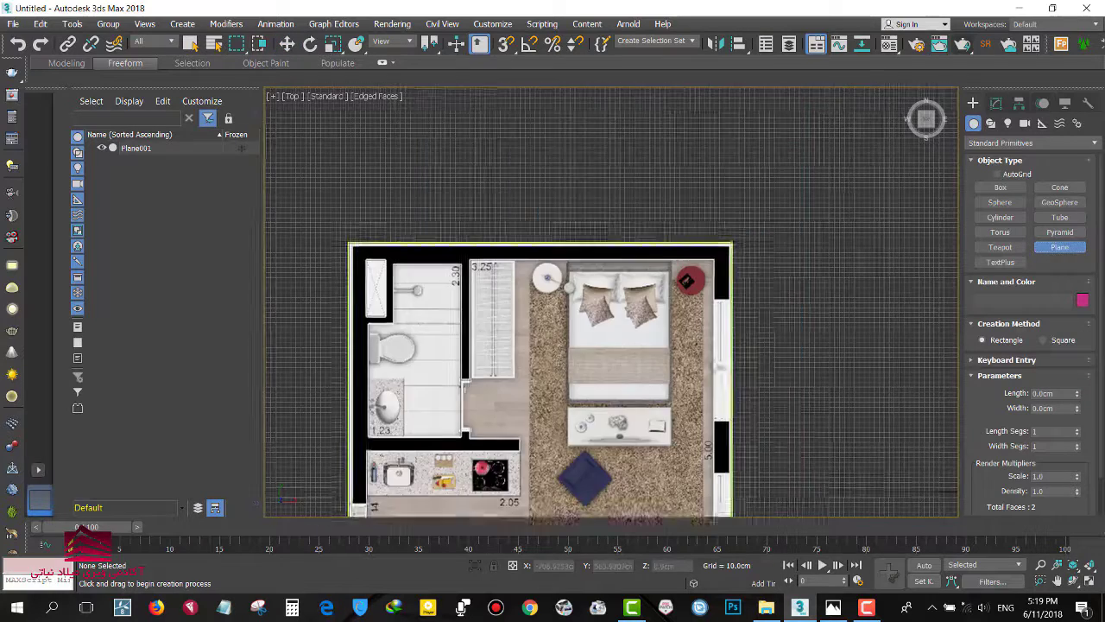
scroll(675, 448, up, 2)
scroll(675, 448, up, 3)
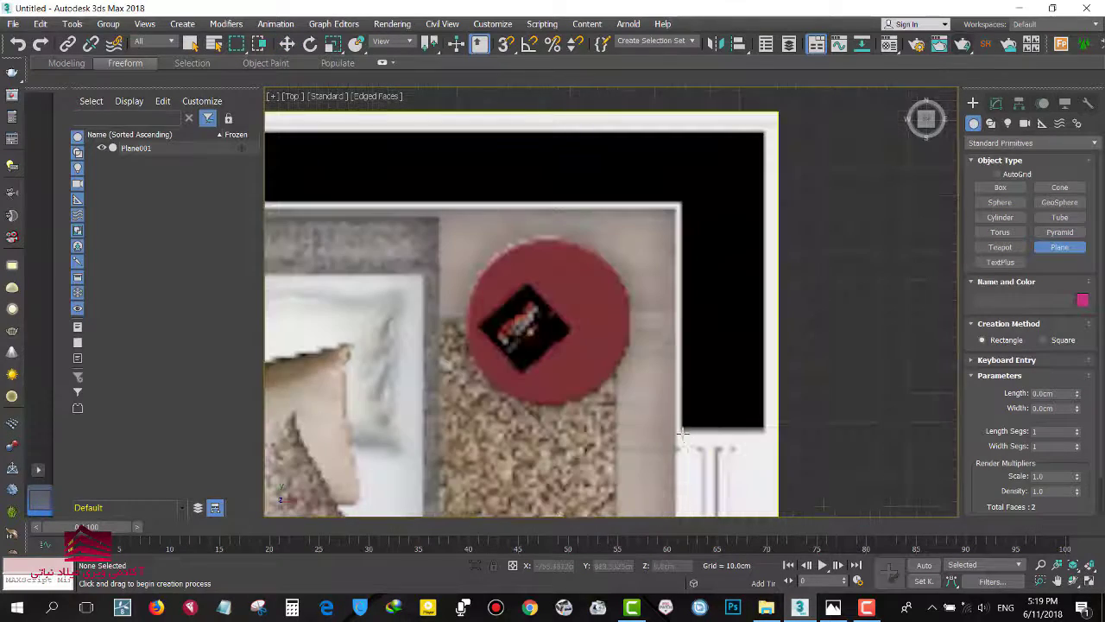
drag(682, 431, 764, 202)
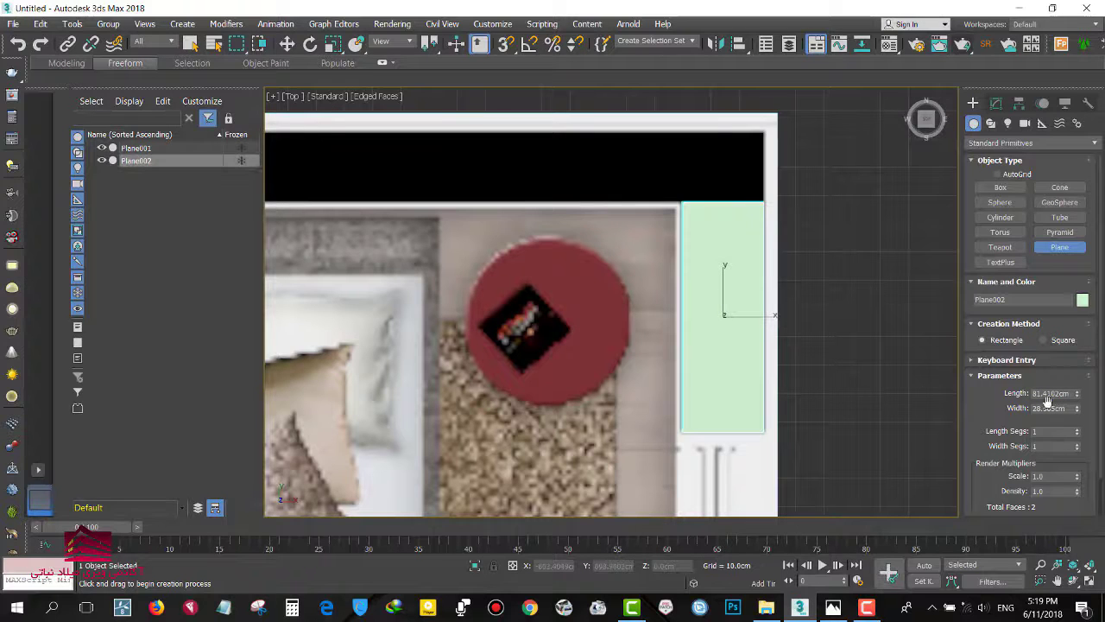
Set the new plane's width to 30 cm and finish creating planes.
text(30)
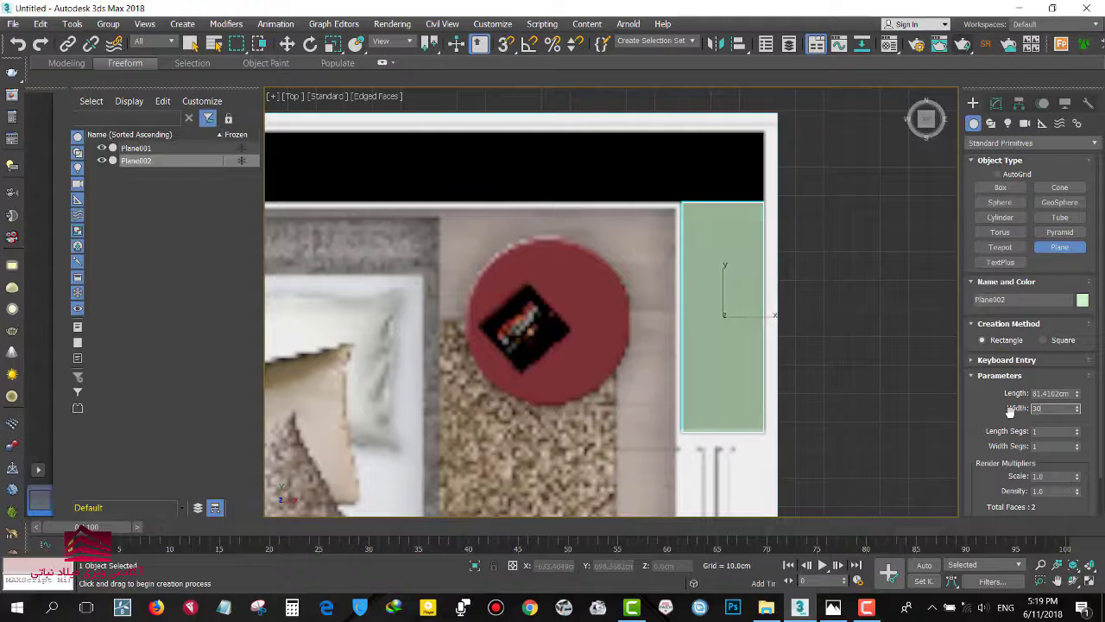
key(Return)
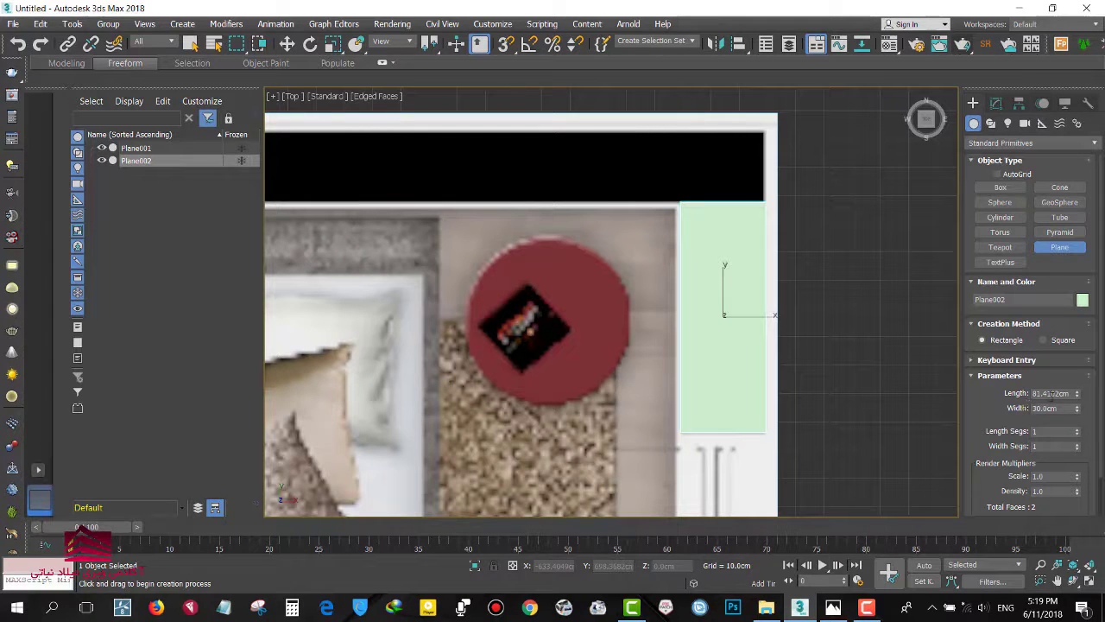
middle_drag(665, 245, 562, 320)
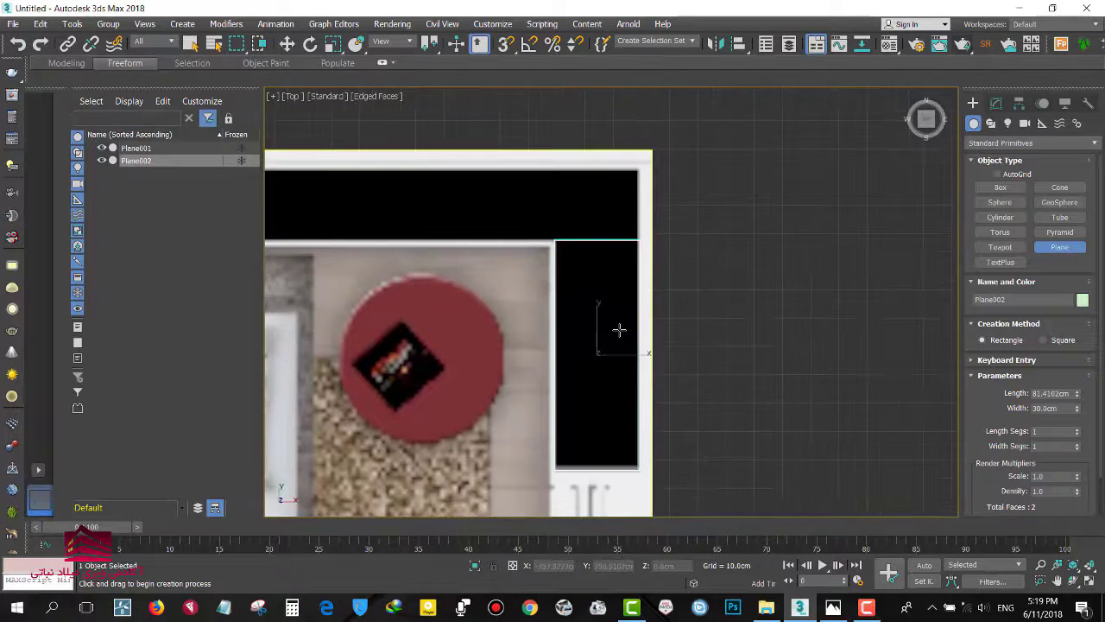
right_click(600, 333)
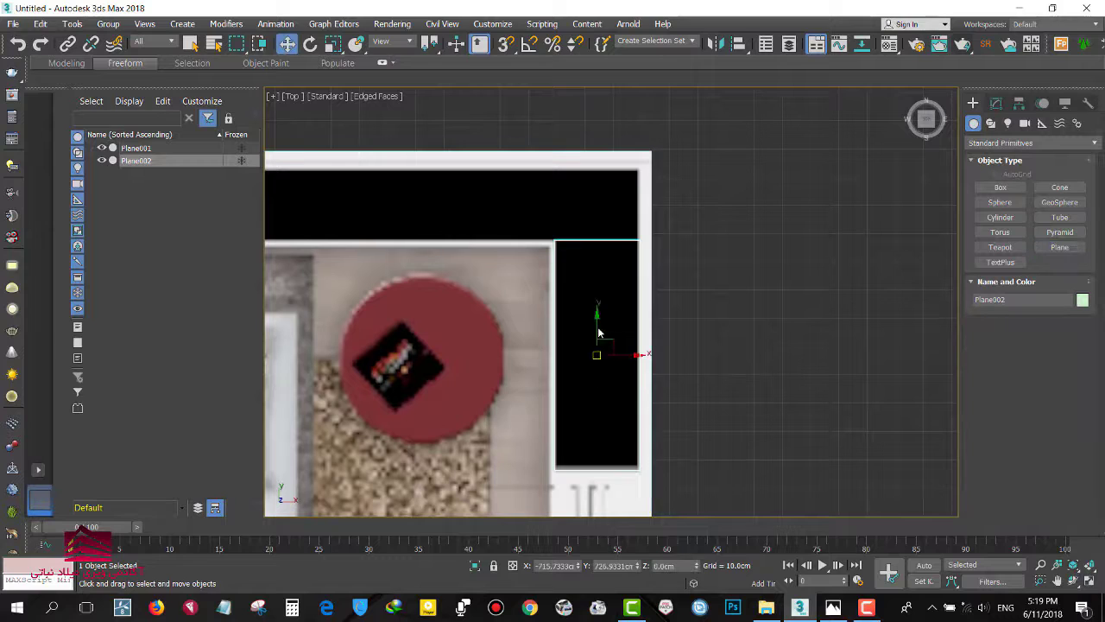
right_click(595, 407)
mouse_move(665, 517)
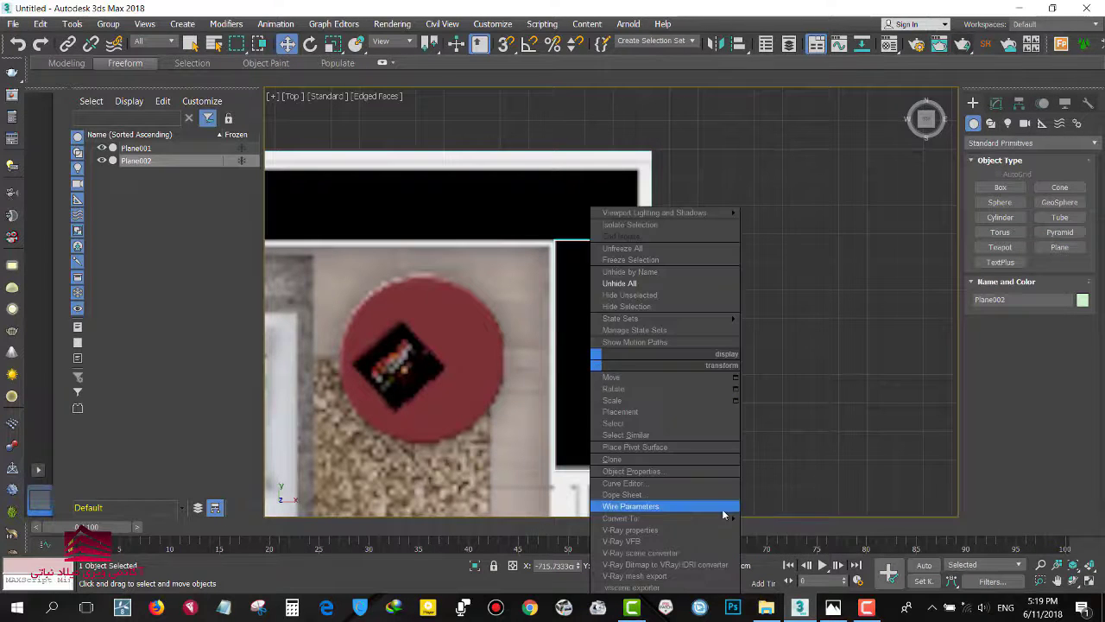
Convert the plane to an Editable Poly and extend its top edge over the top wall.
click(780, 530)
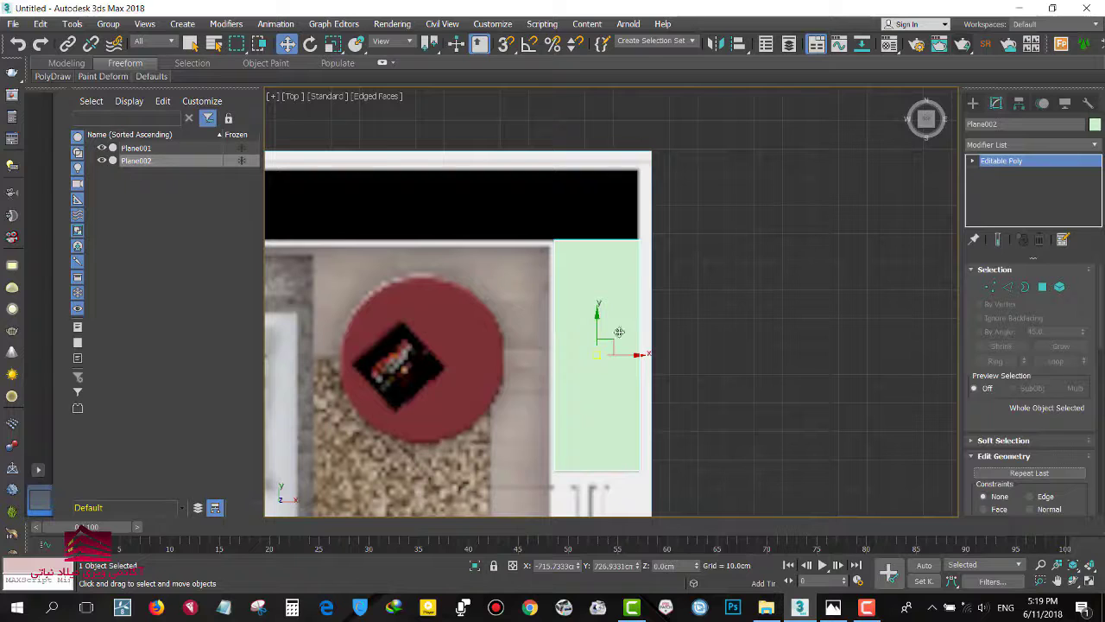
key(2)
click(617, 240)
scroll(582, 277, up, 2)
scroll(644, 406, up, 1)
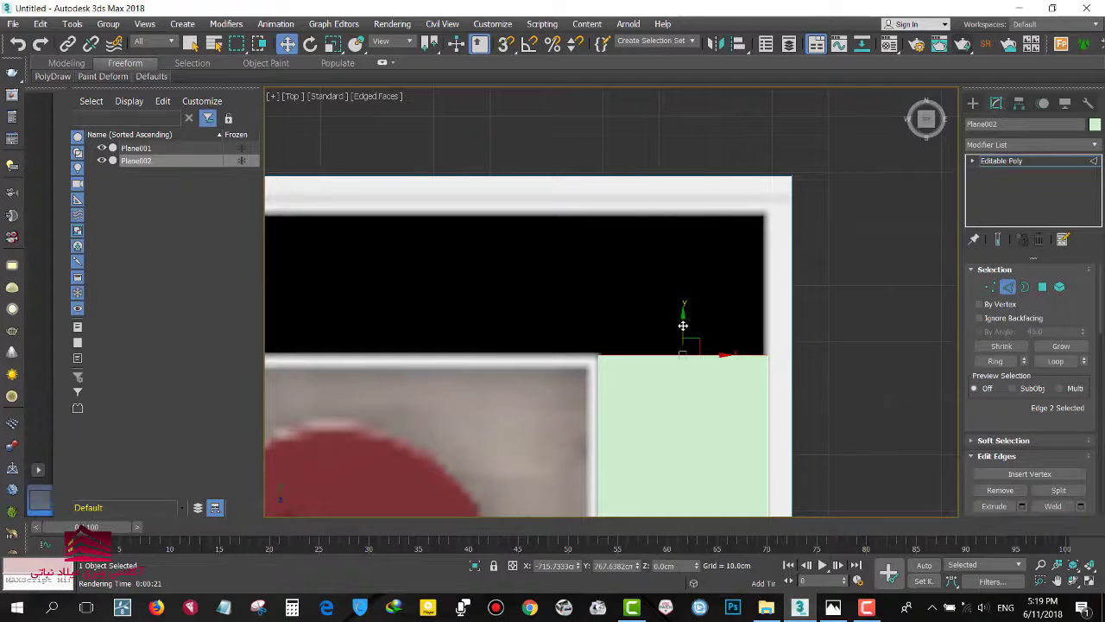
shift+drag(683, 325, 669, 187)
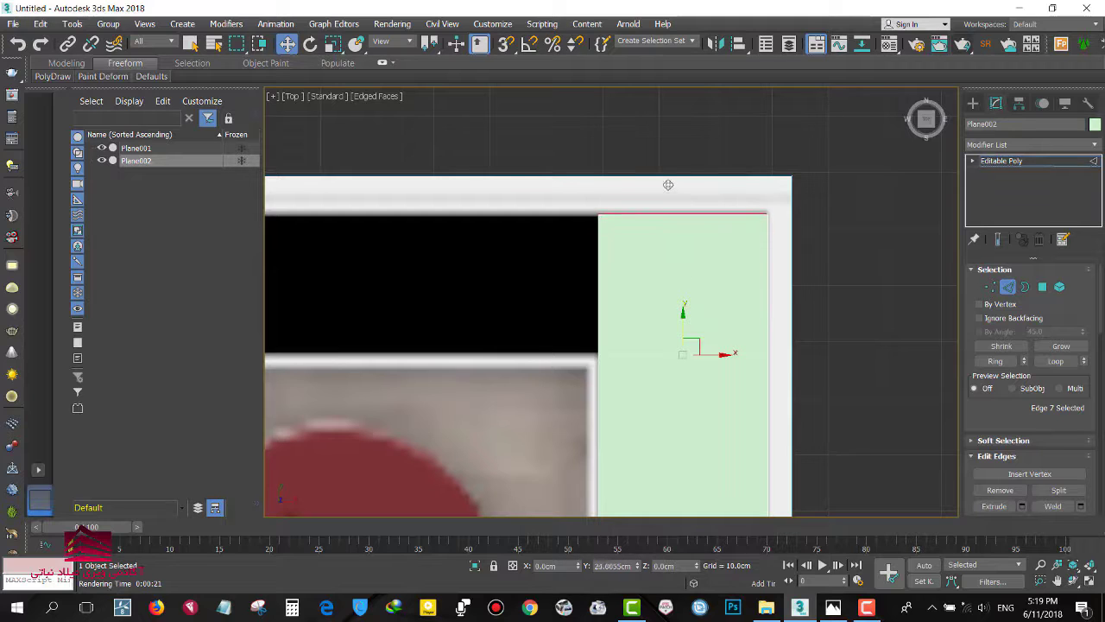
Shift-drag the left edge to extend the strip leftward along the top wall.
click(598, 295)
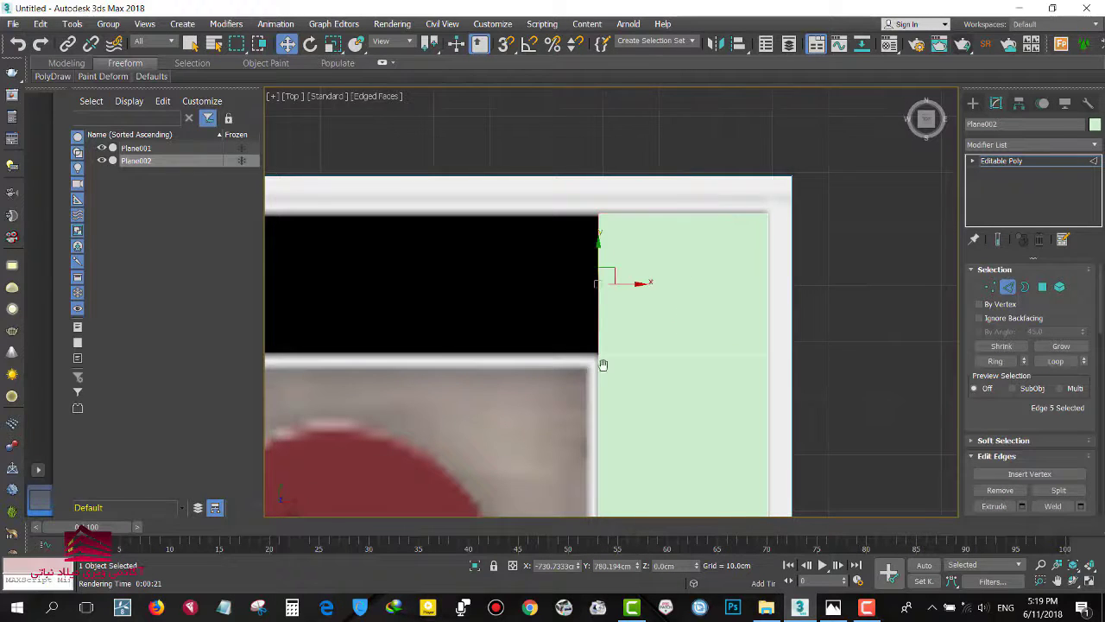
middle_drag(590, 337, 776, 328)
shift+drag(815, 276, 411, 276)
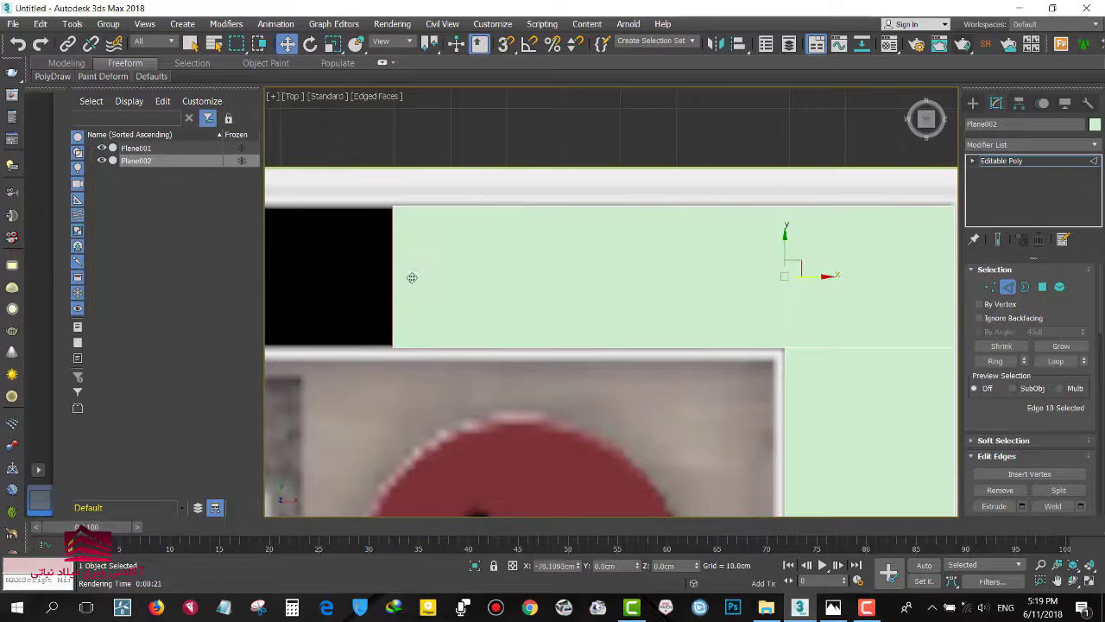
mouse_move(412, 276)
middle_down()
mouse_move(696, 399)
mouse_move(847, 439)
middle_up()
scroll(850, 427, down, 4)
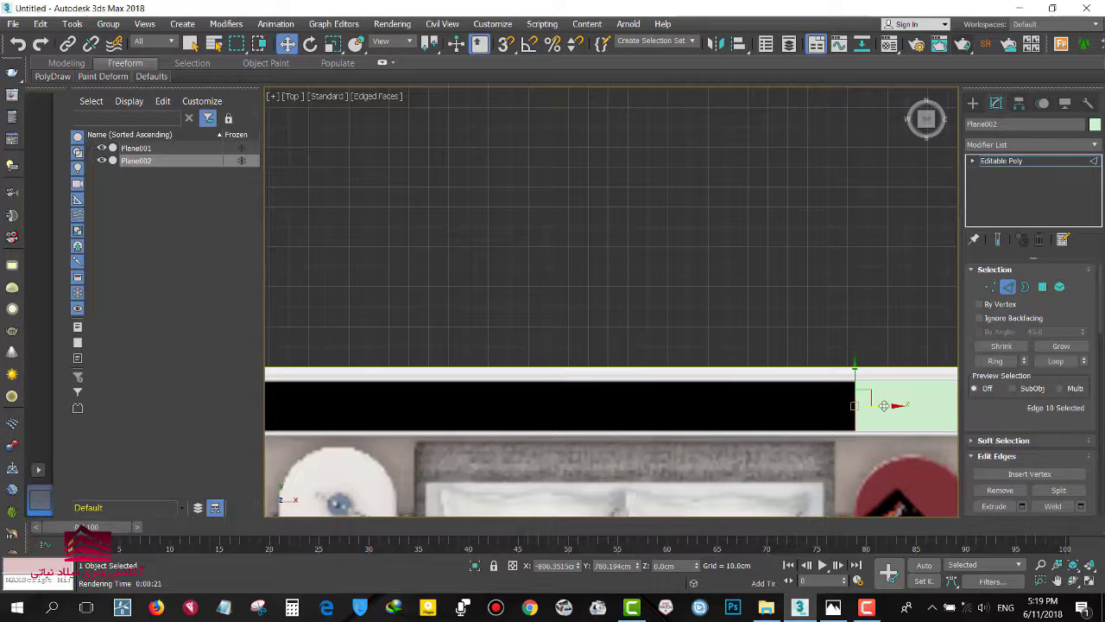
drag(883, 405, 348, 405)
middle_drag(392, 447, 825, 405)
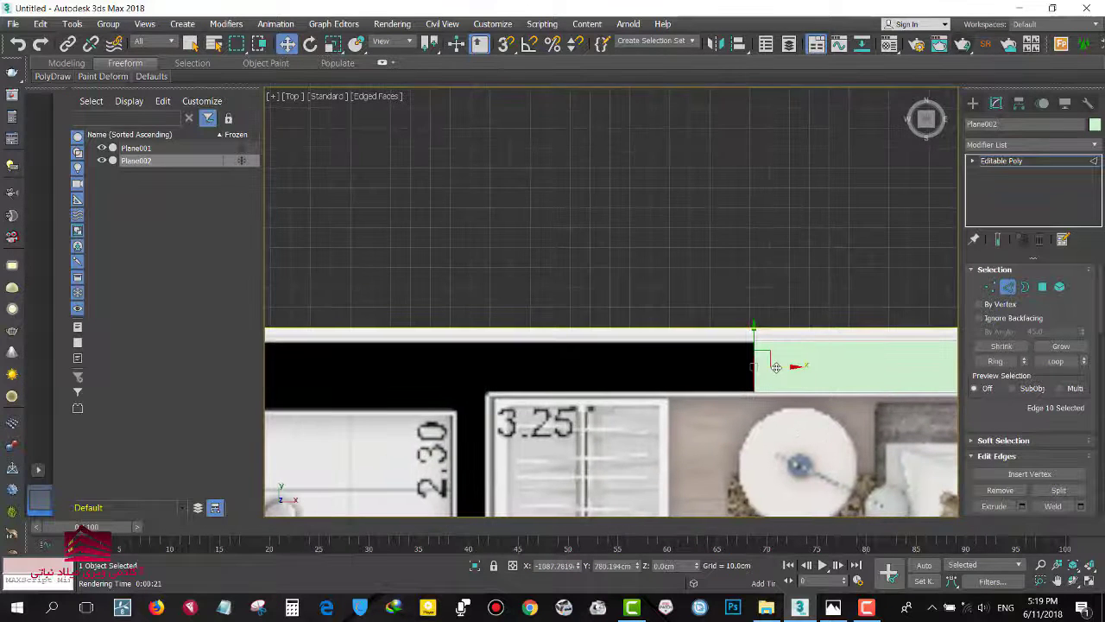
drag(776, 367, 506, 366)
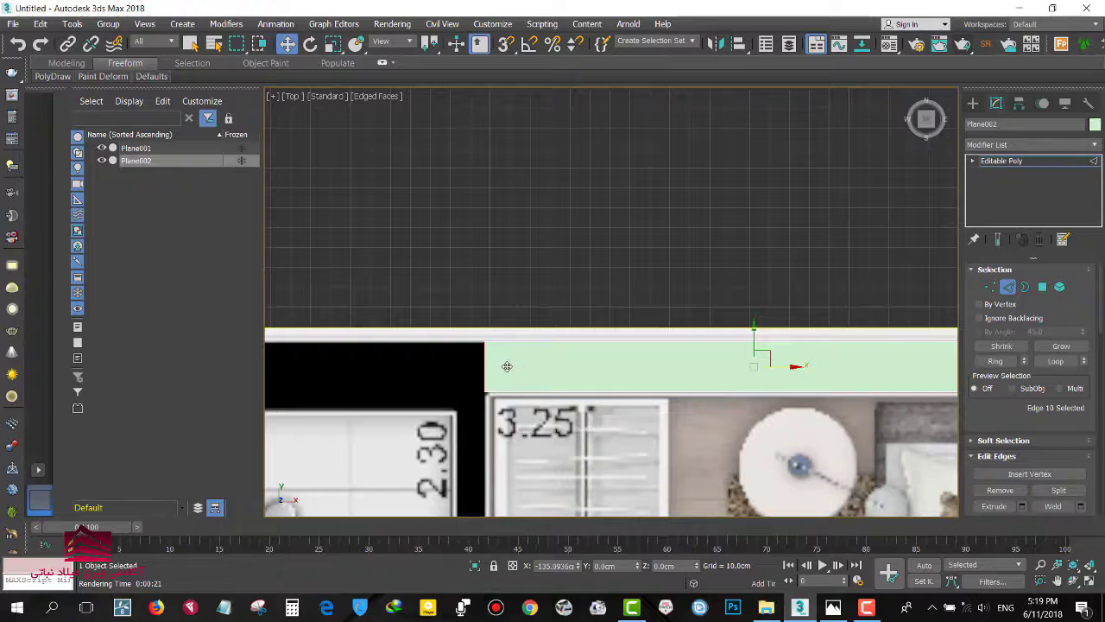
middle_drag(507, 366, 636, 363)
scroll(635, 363, up, 3)
Continue extending the strip left until it reaches the top-left wall corner.
shift+drag(672, 316, 617, 317)
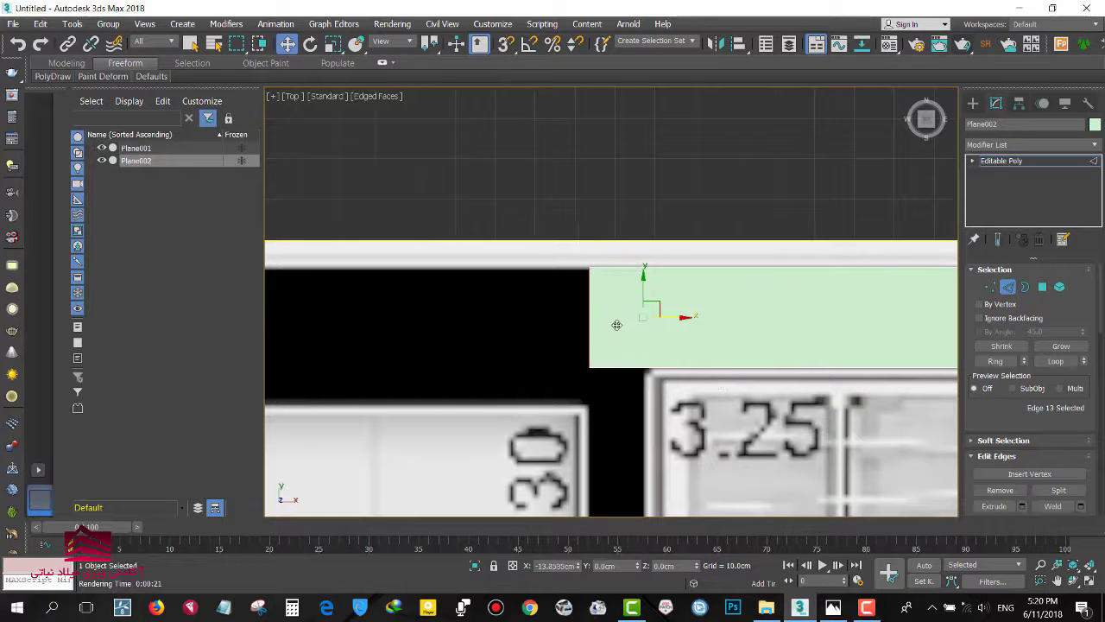
middle_drag(579, 422, 704, 381)
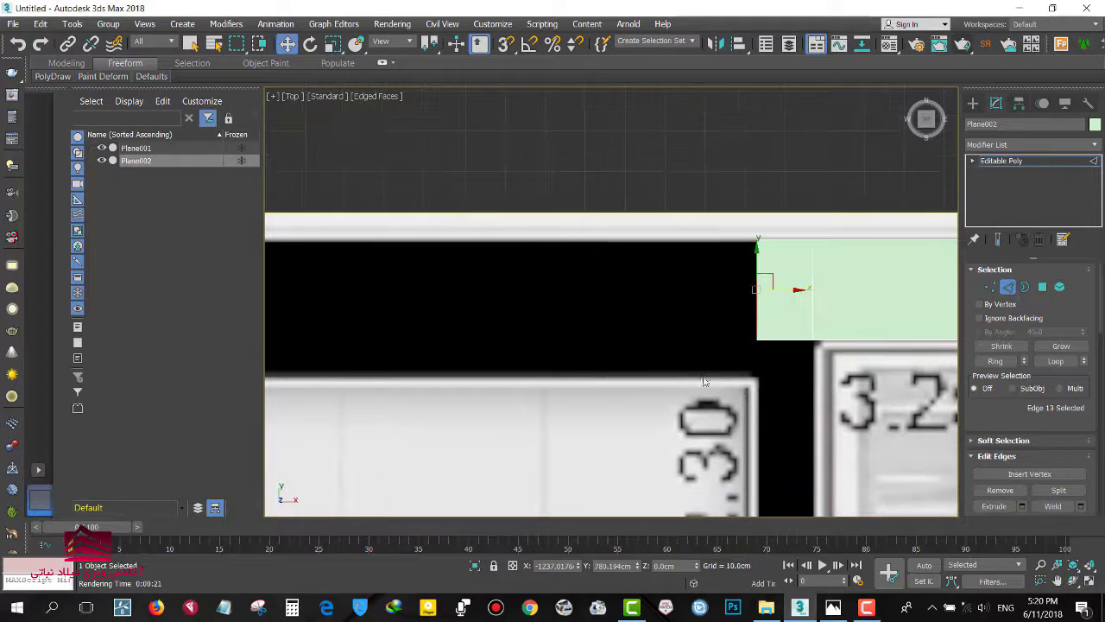
shift+drag(782, 292, 302, 294)
middle_drag(362, 307, 767, 338)
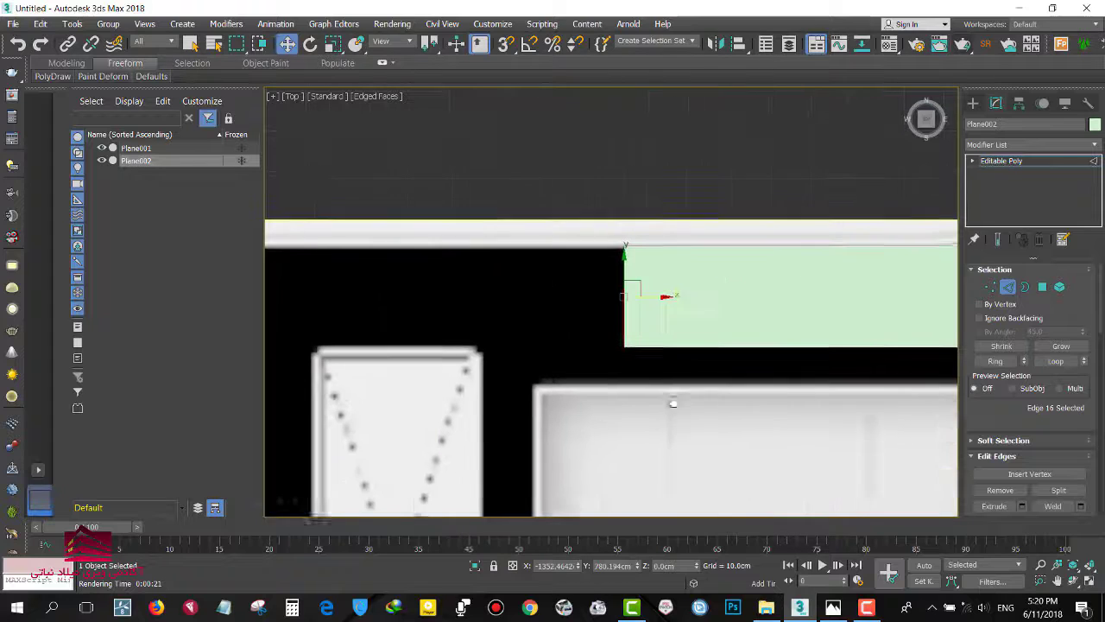
shift+drag(730, 319, 638, 336)
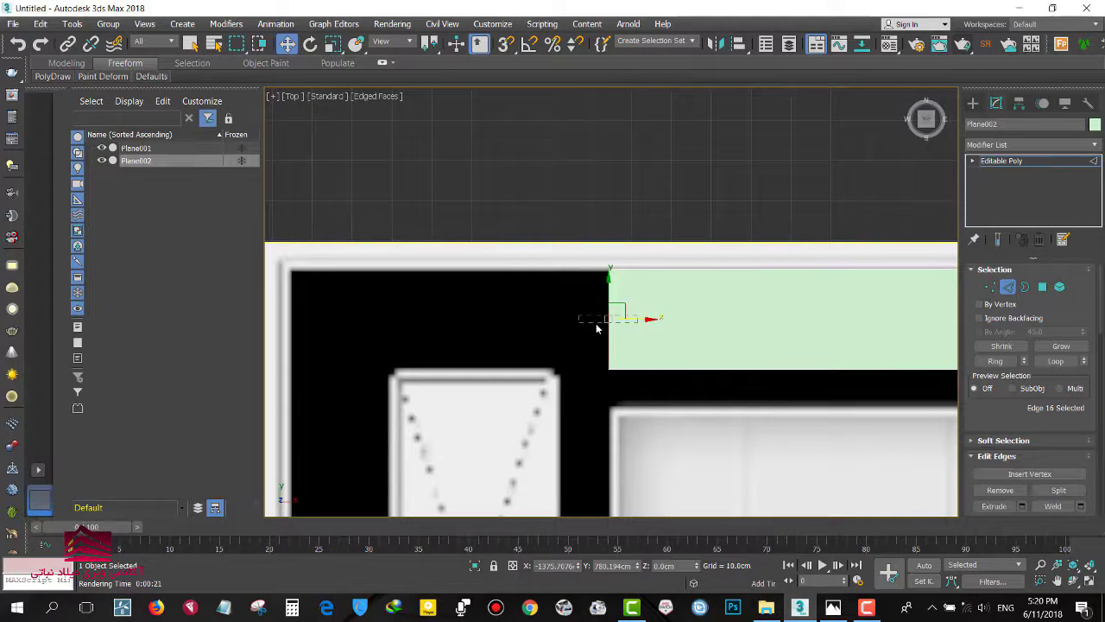
shift+drag(625, 322, 591, 320)
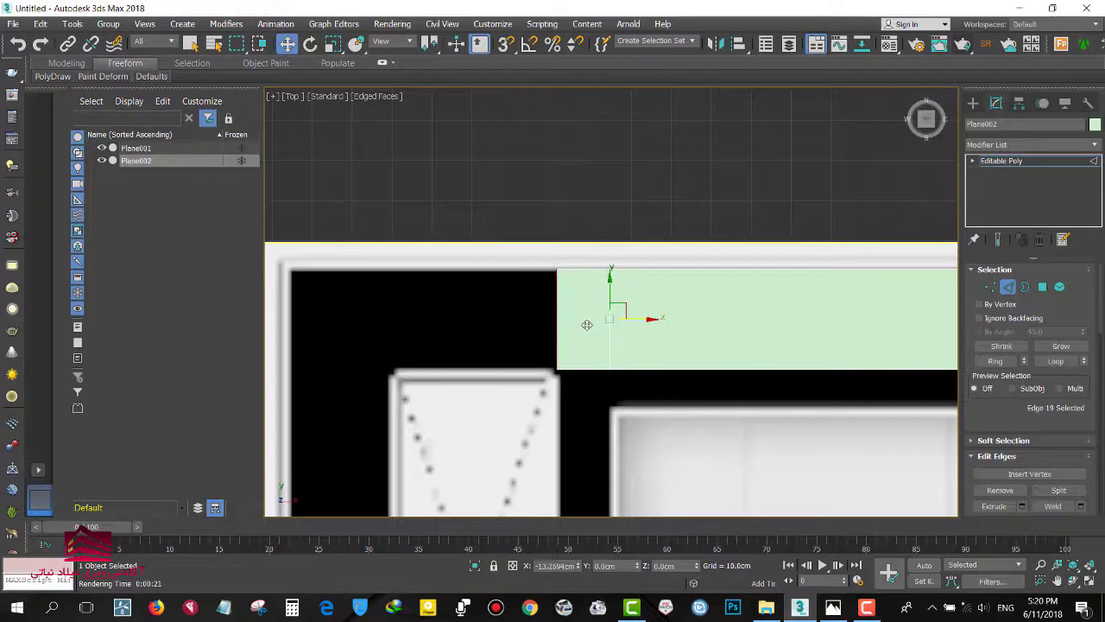
shift+drag(591, 320, 313, 328)
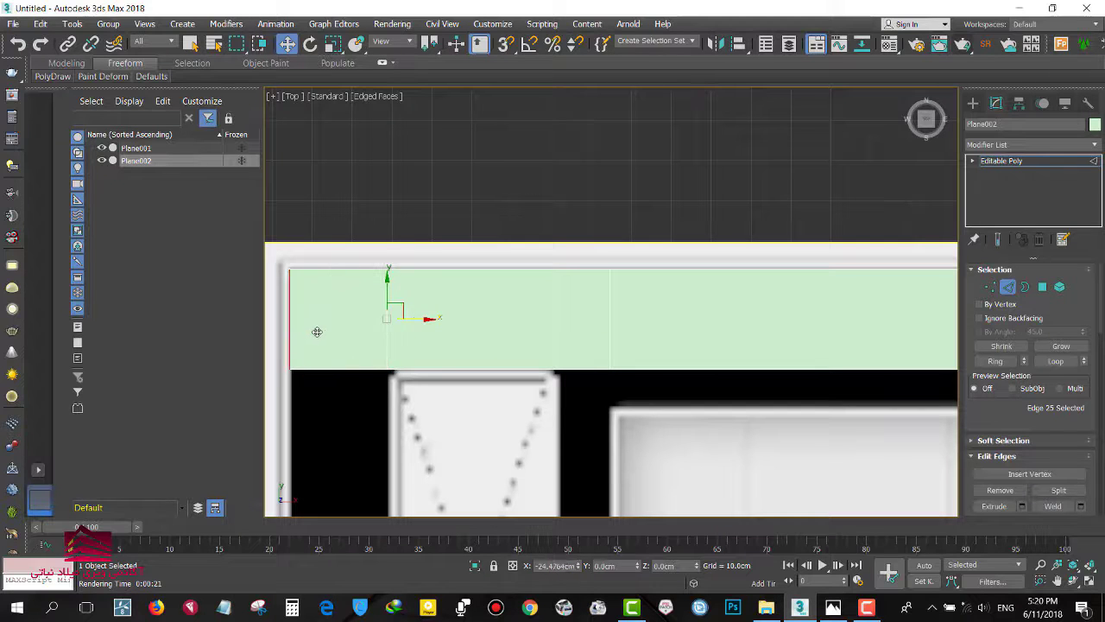
scroll(383, 450, down, 2)
middle_drag(383, 451, 561, 225)
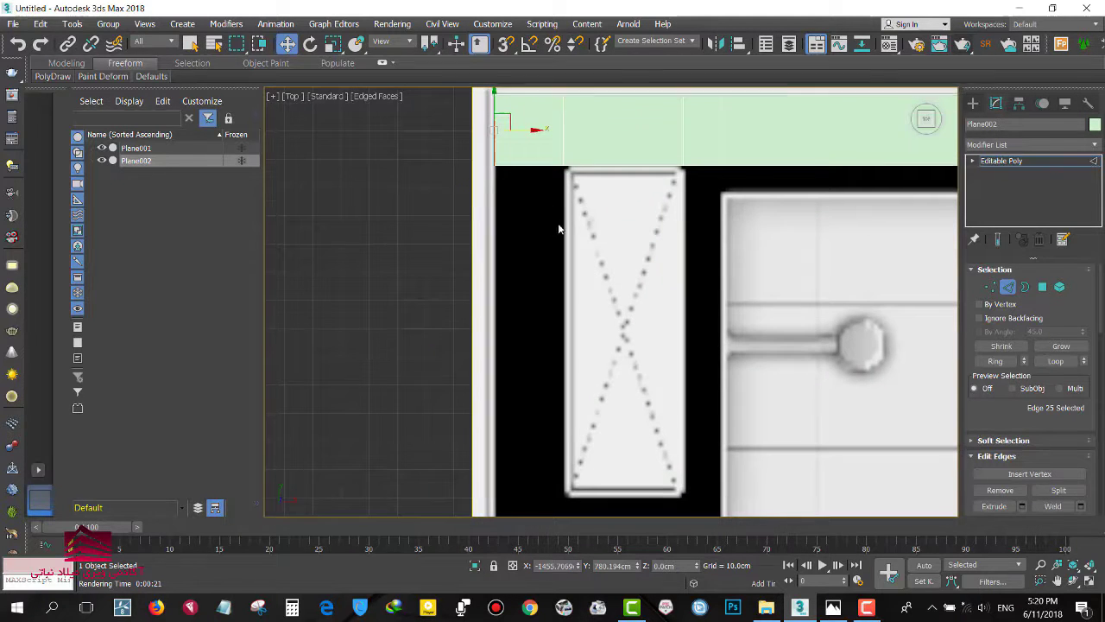
Extend the strip's end edge down the left wall along the bathroom.
alt+click(519, 164)
shift+drag(530, 134, 496, 481)
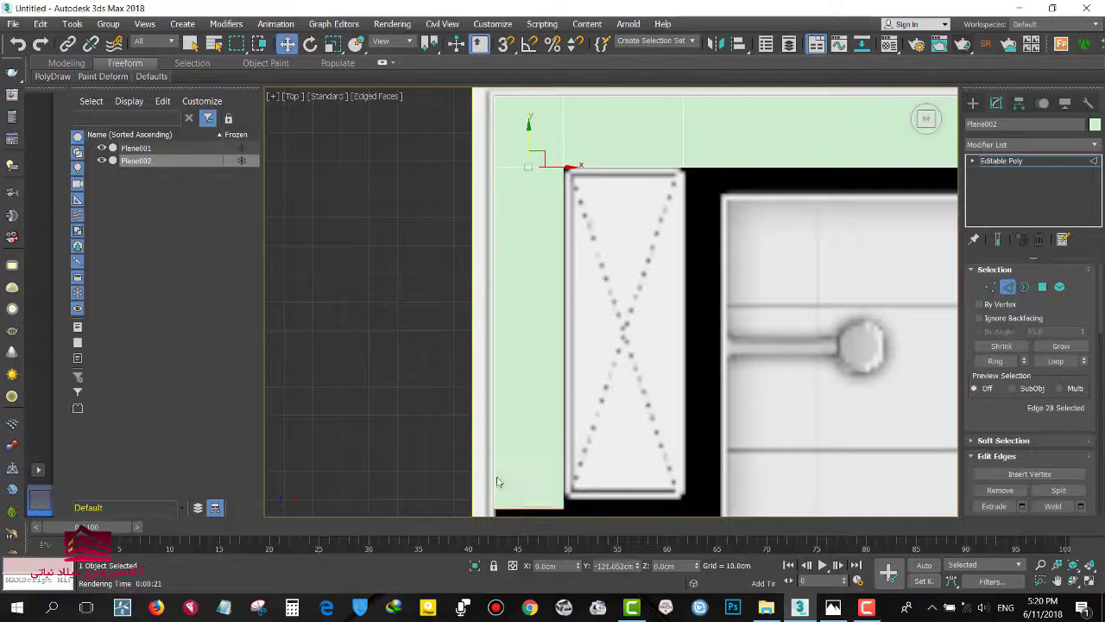
middle_drag(496, 481, 505, 140)
mouse_move(535, 172)
mouse_down()
mouse_move(536, 160)
mouse_move(537, 229)
mouse_up()
shift+drag(552, 306, 544, 509)
middle_drag(544, 510, 533, 214)
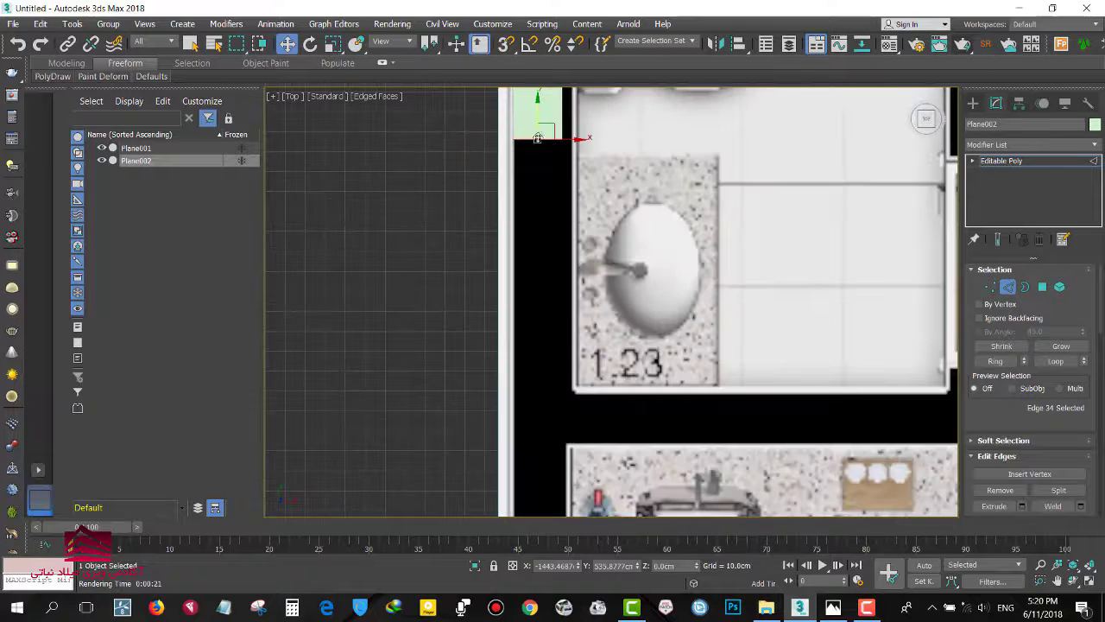
scroll(533, 214, down, 3)
drag(535, 156, 546, 288)
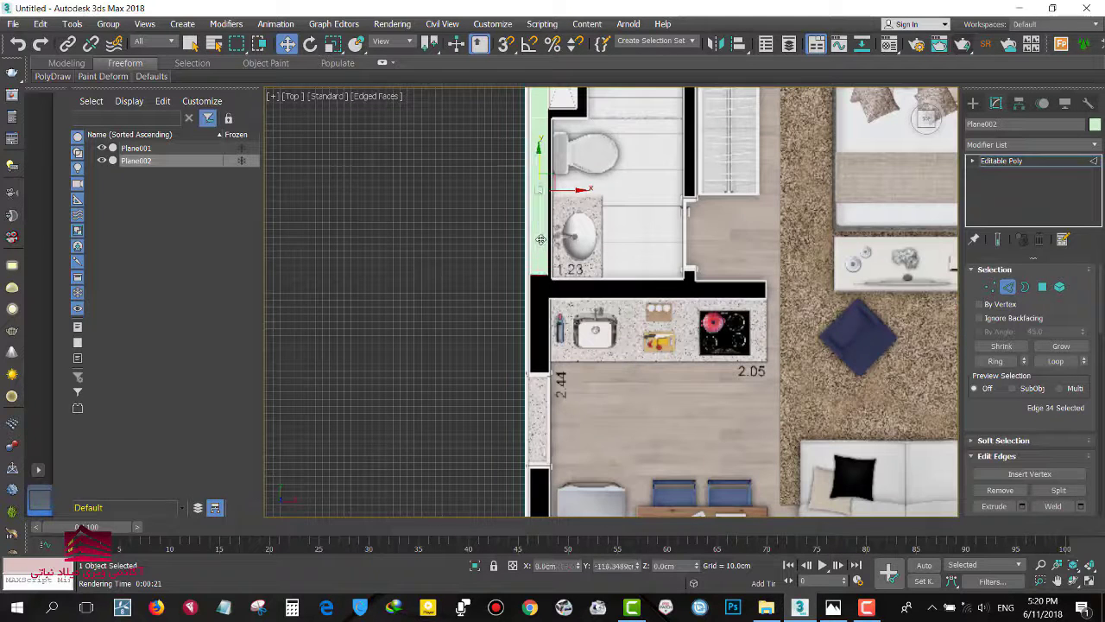
Continue the strip down past the kitchen to the bottom-left corner.
scroll(539, 284, up, 3)
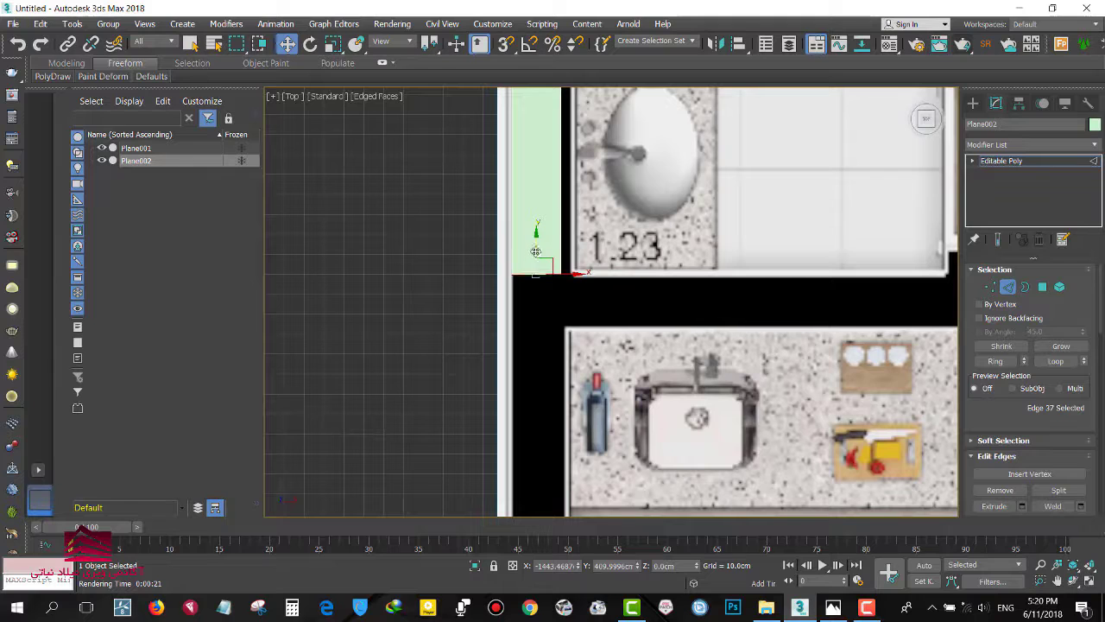
drag(535, 252, 543, 325)
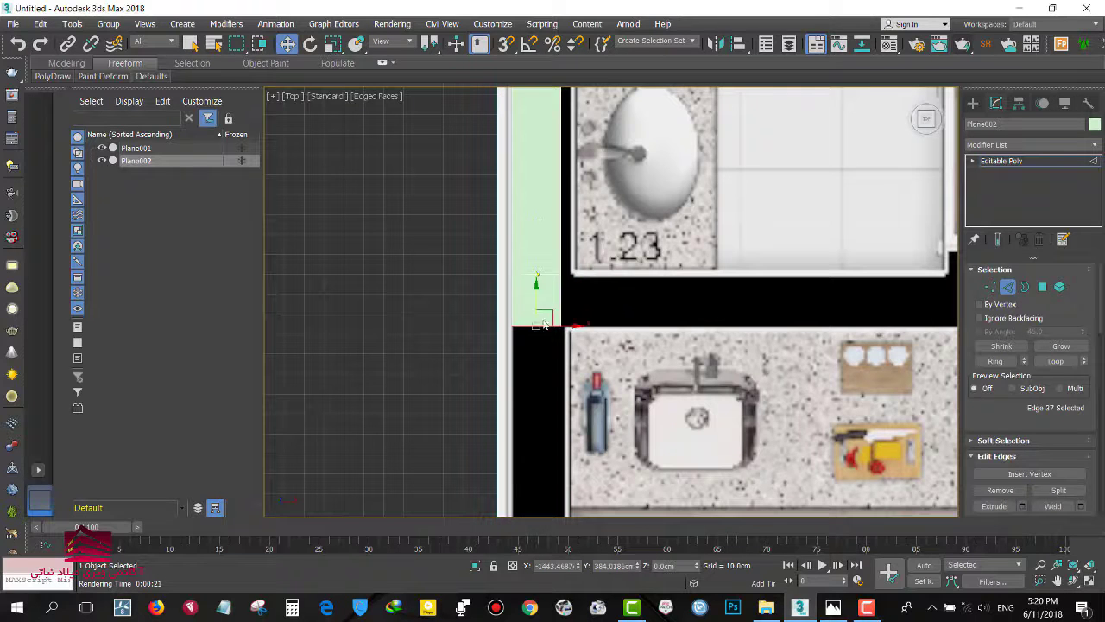
scroll(543, 325, down, 3)
middle_drag(543, 324, 561, 248)
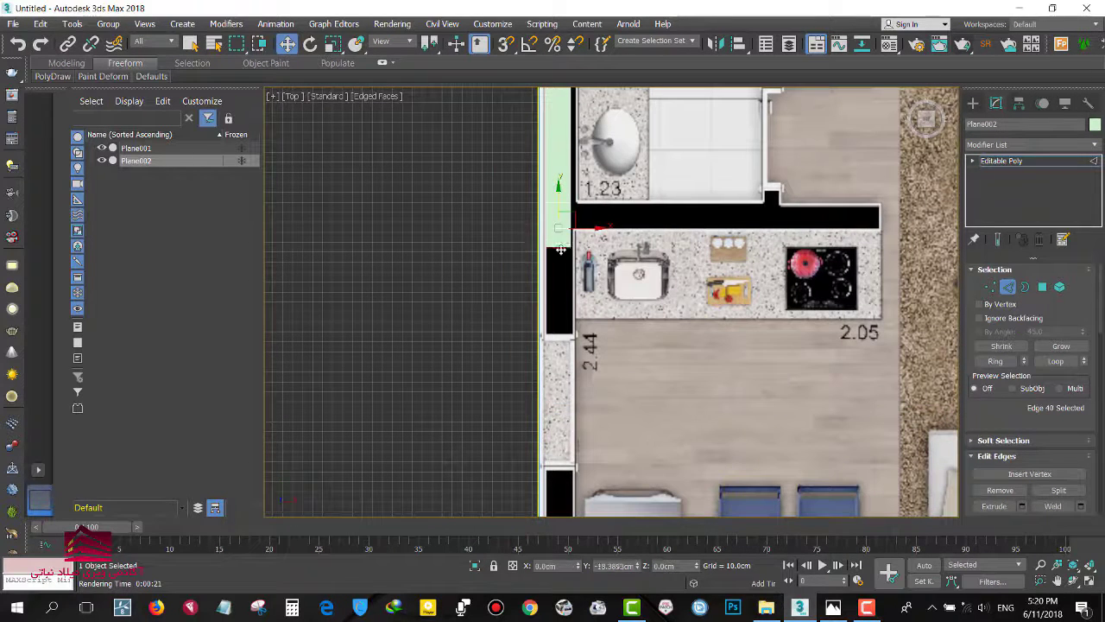
drag(561, 249, 561, 334)
middle_drag(557, 359, 567, 240)
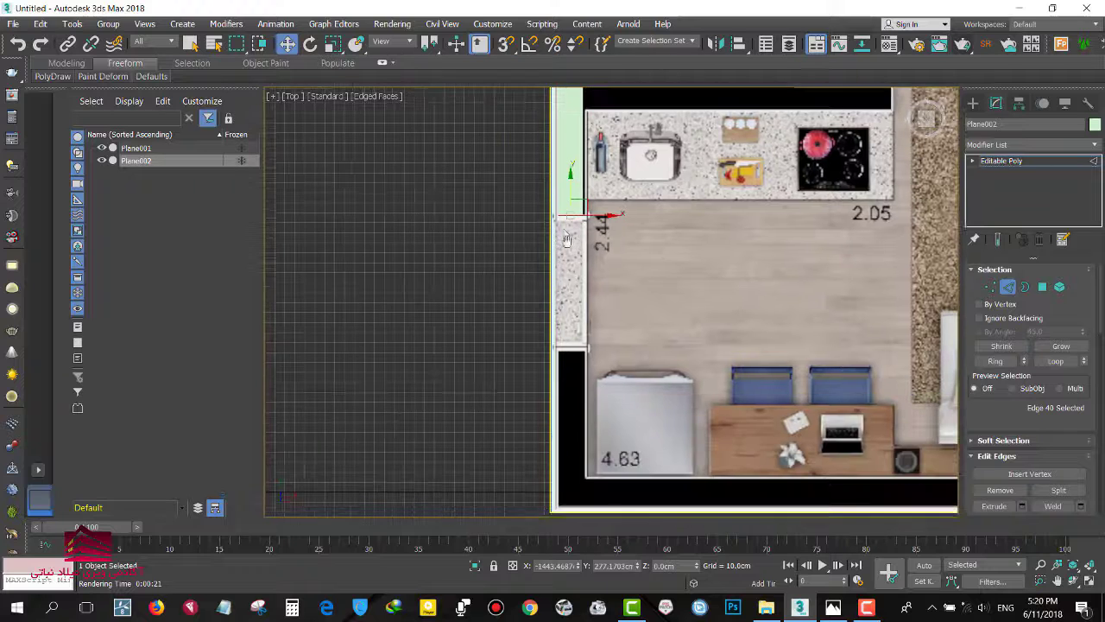
scroll(567, 240, up, 2)
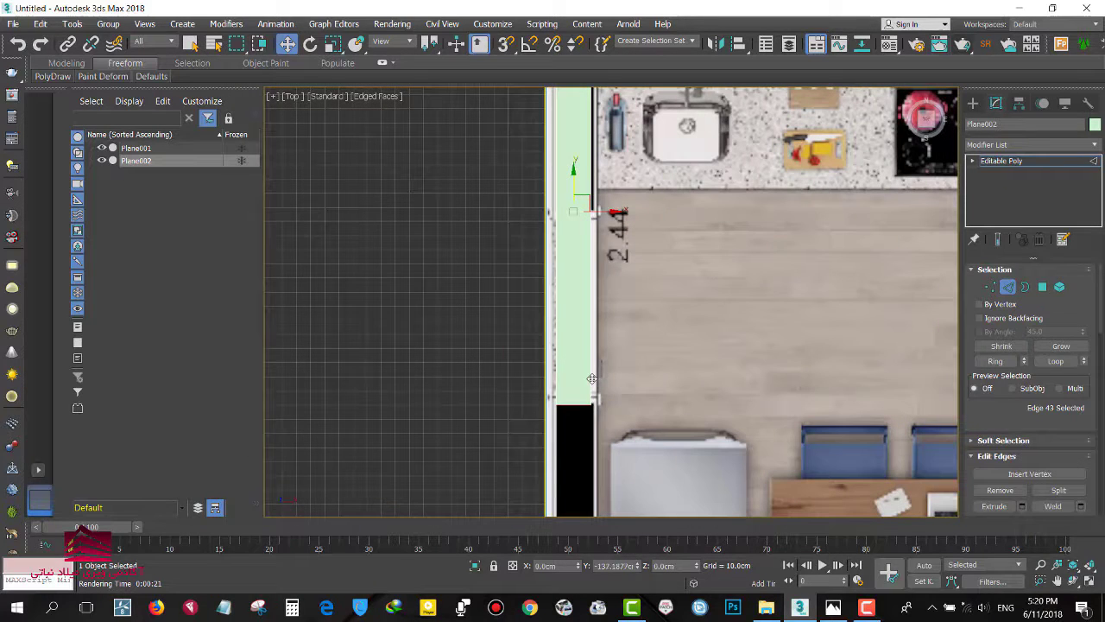
scroll(569, 415, up, 5)
scroll(568, 166, down, 3)
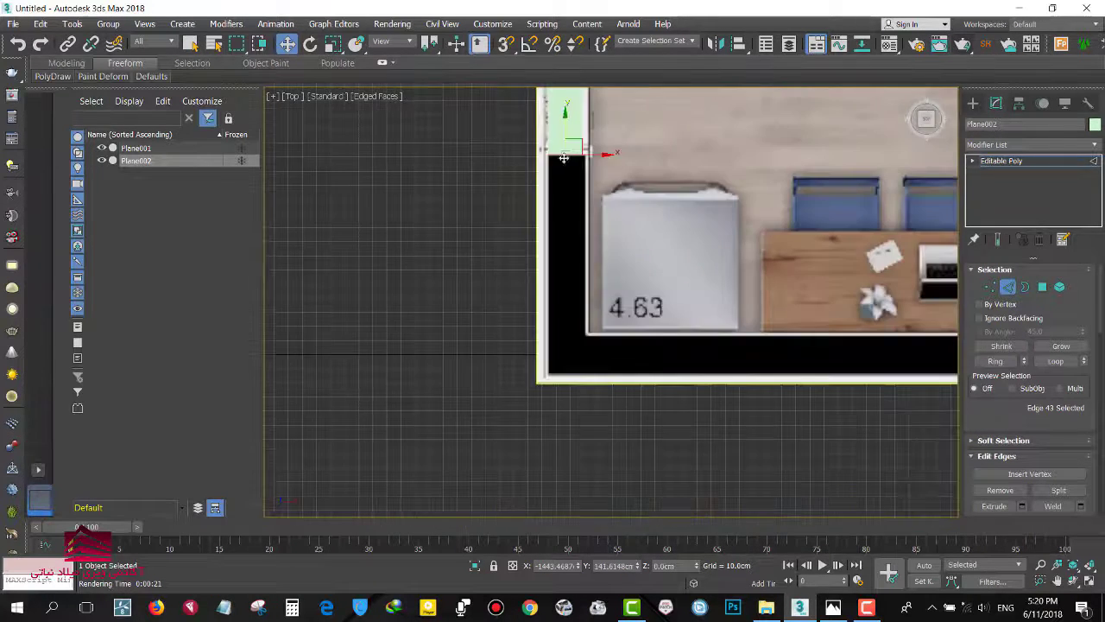
mouse_move(567, 138)
mouse_down()
mouse_move(555, 321)
mouse_move(569, 402)
mouse_up()
scroll(554, 320, up, 2)
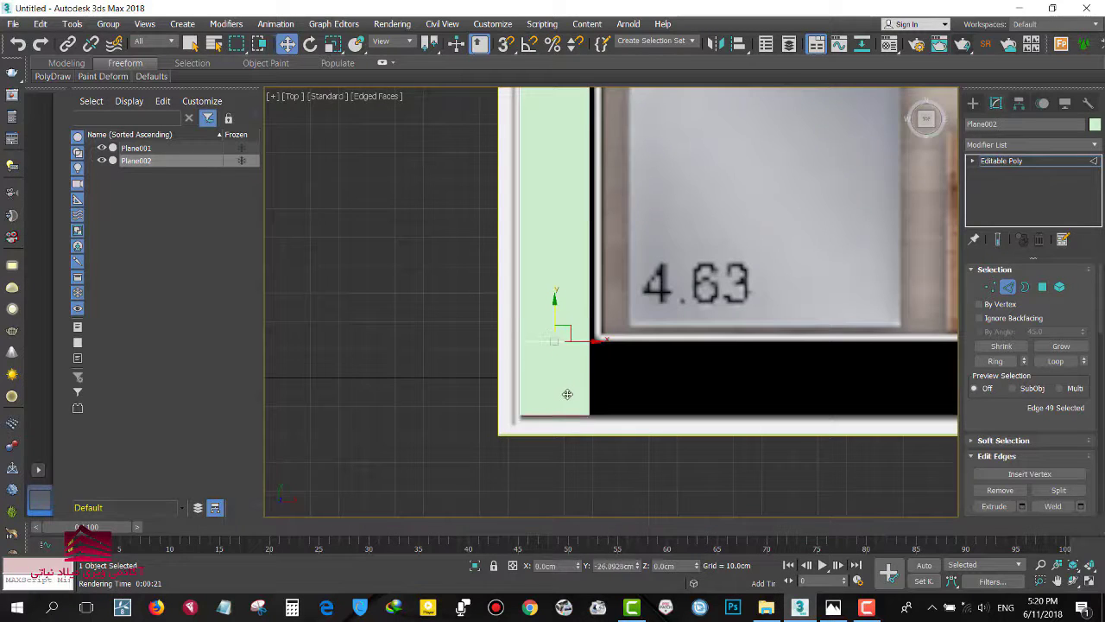
Extend the strip right along the bottom wall to the bottom-right corner.
click(587, 382)
scroll(624, 424, down, 3)
middle_drag(624, 424, 204, 382)
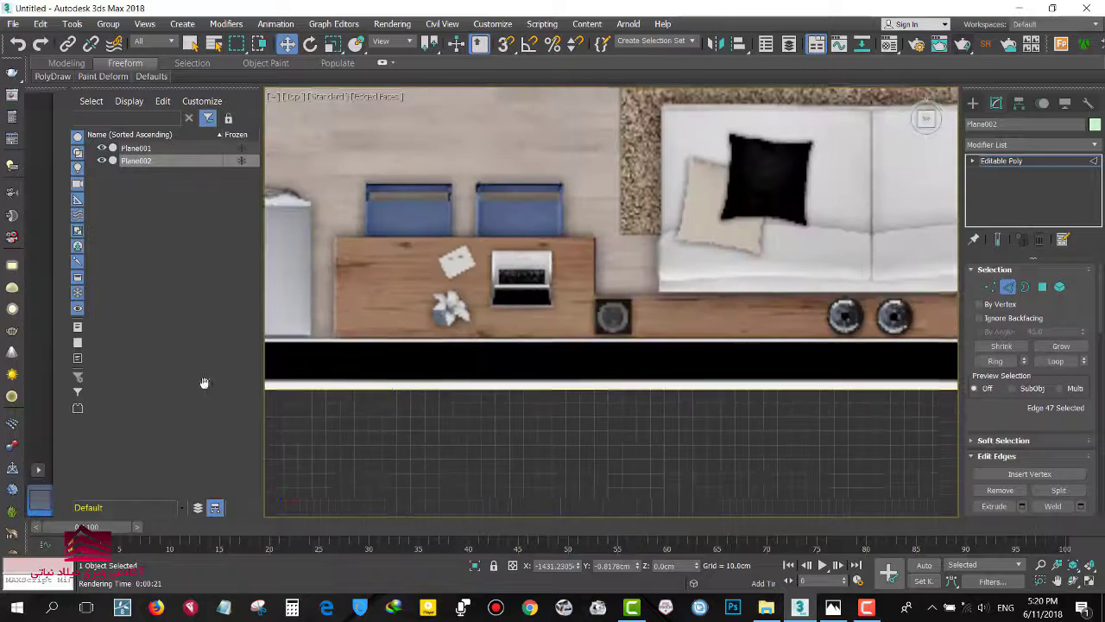
mouse_move(370, 391)
middle_down()
mouse_move(580, 378)
mouse_move(517, 387)
middle_up()
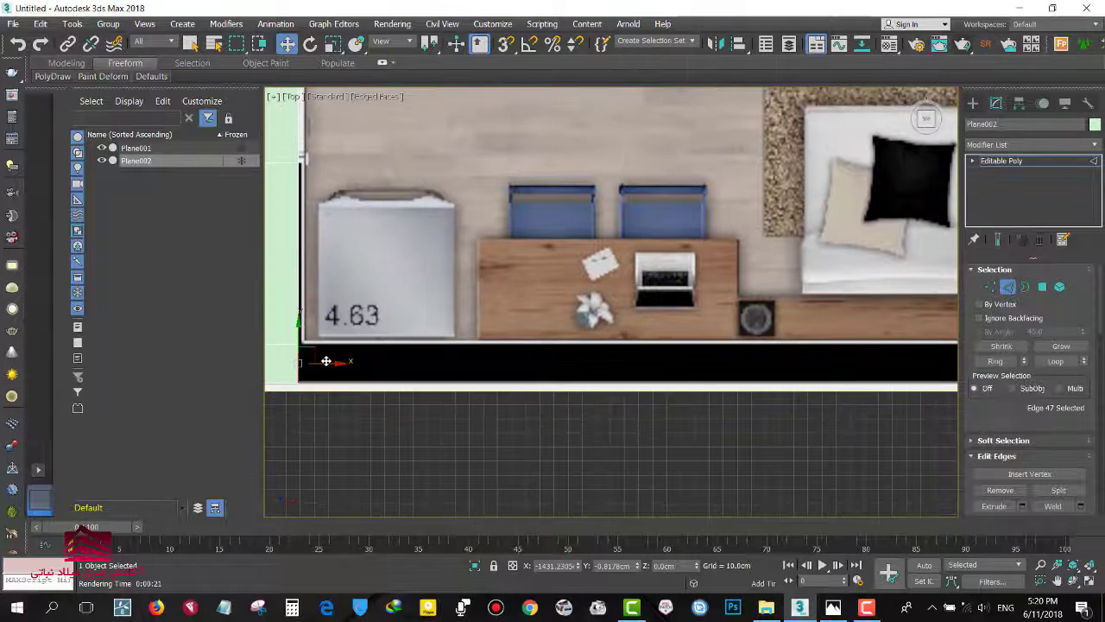
shift+drag(325, 361, 943, 364)
middle_drag(943, 364, 391, 369)
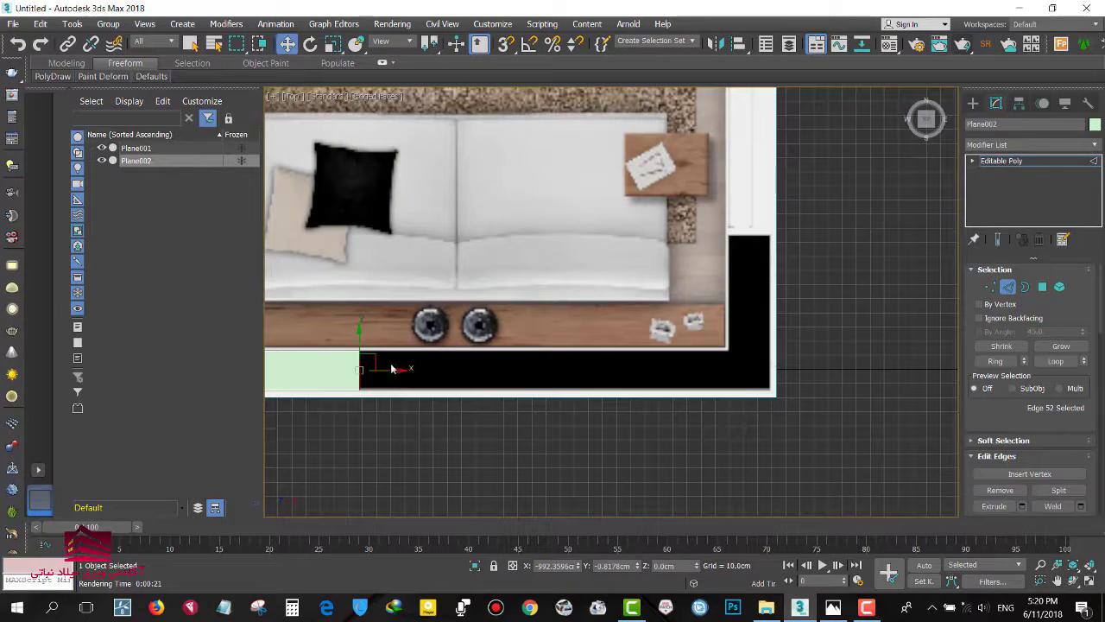
mouse_move(391, 368)
mouse_down()
mouse_move(756, 381)
mouse_move(794, 370)
mouse_move(740, 204)
mouse_up()
Extend the strip up the right wall beside the 5.00 room to meet the top wall.
click(747, 349)
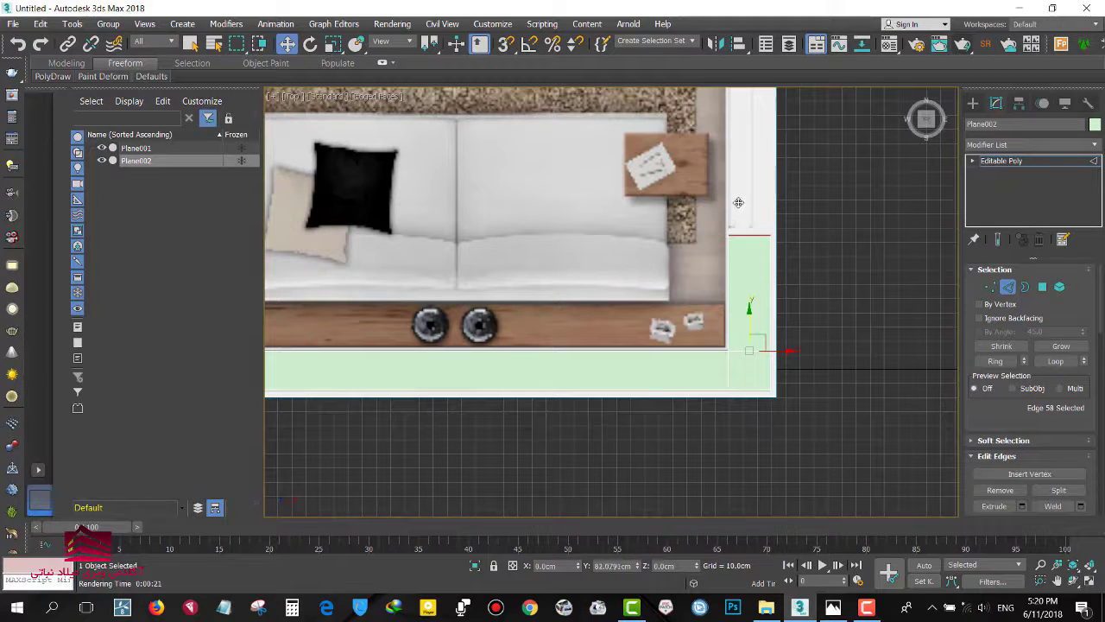
middle_drag(738, 202, 605, 413)
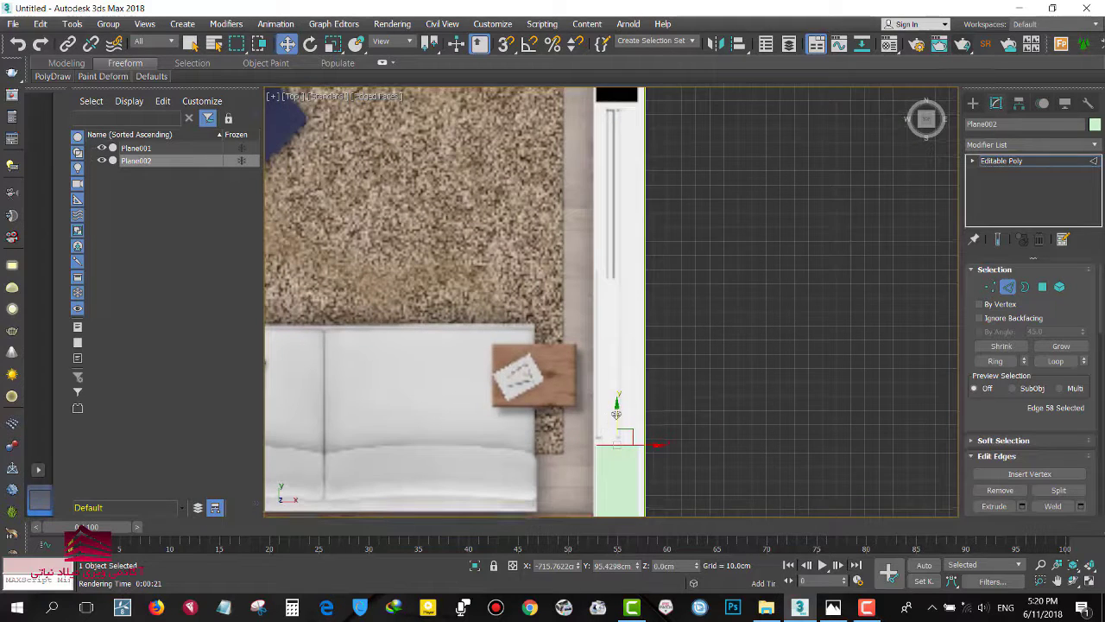
shift+drag(617, 436, 594, 118)
middle_drag(594, 117, 649, 418)
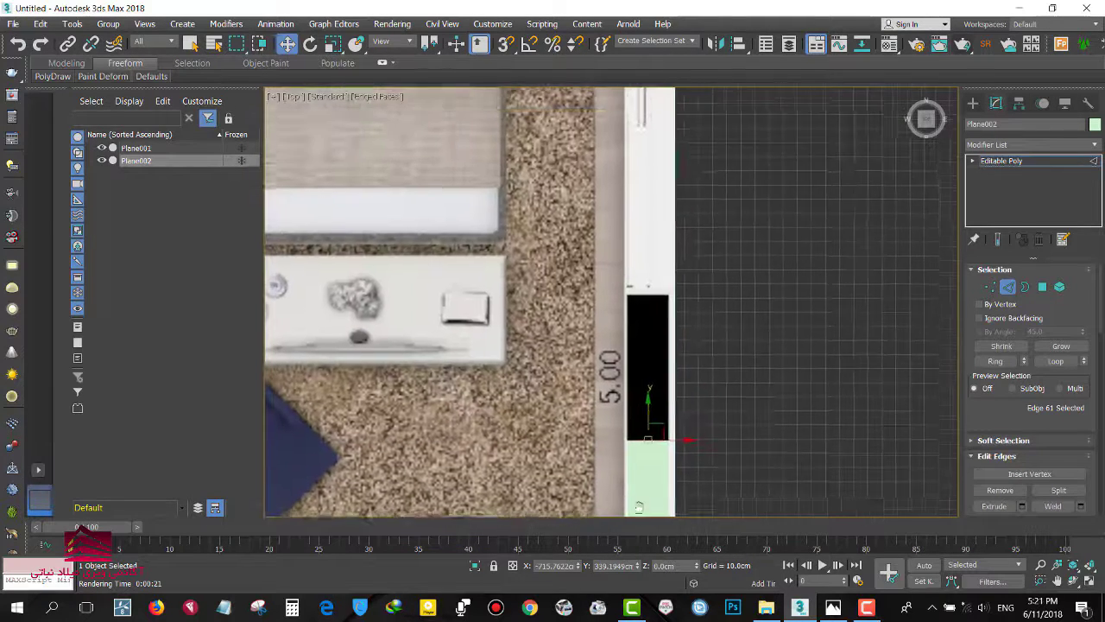
shift+drag(650, 418, 650, 271)
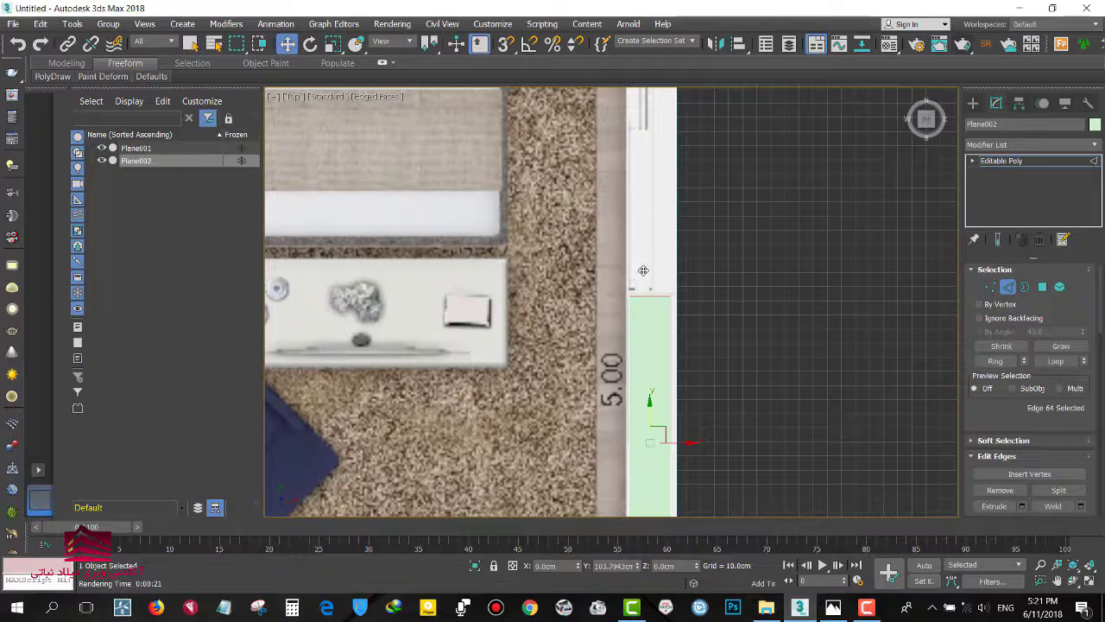
middle_drag(642, 335, 657, 498)
shift+drag(662, 443, 631, 92)
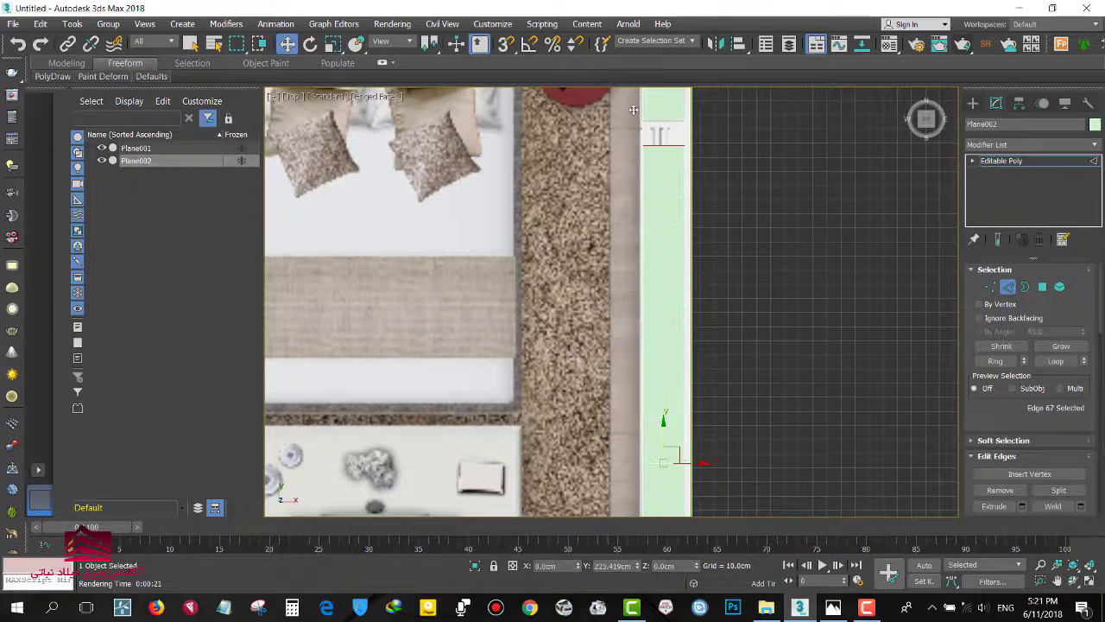
middle_drag(661, 135, 661, 481)
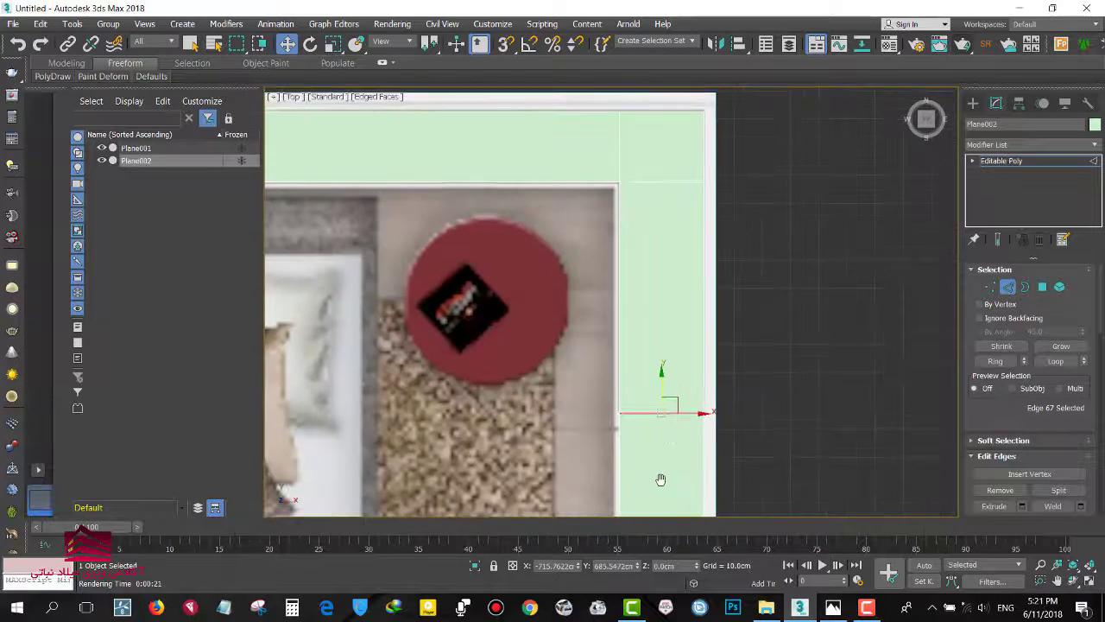
scroll(665, 436, up, 3)
scroll(666, 436, up, 2)
scroll(643, 404, up, 4)
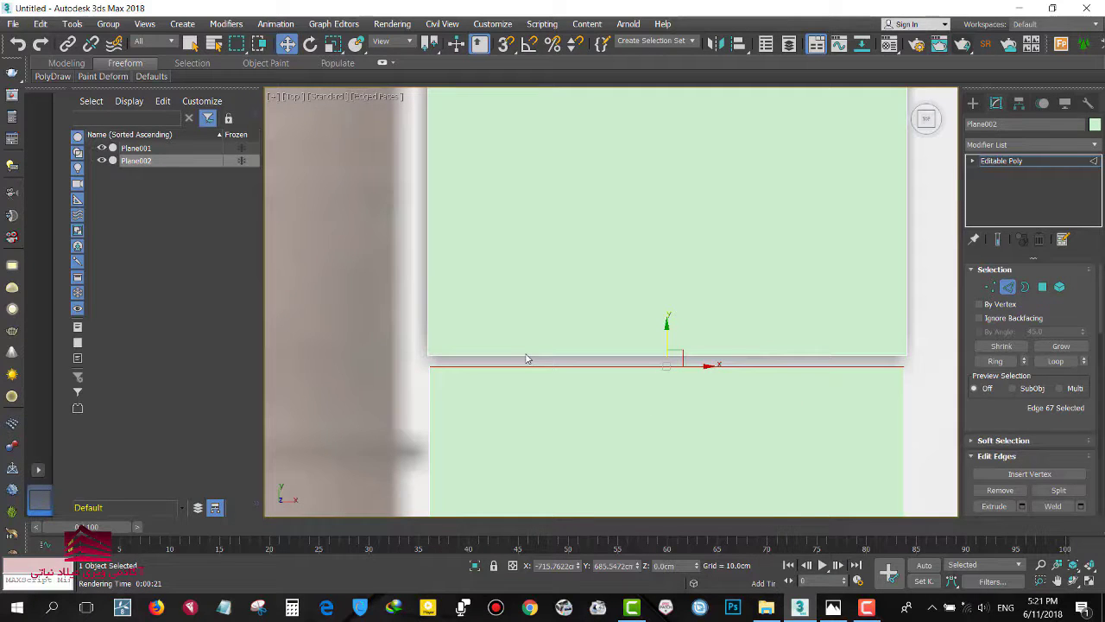
Scale the four seam vertices flat so the two overlapping vertex rows sit on one line.
key(1)
drag(949, 423, 995, 397)
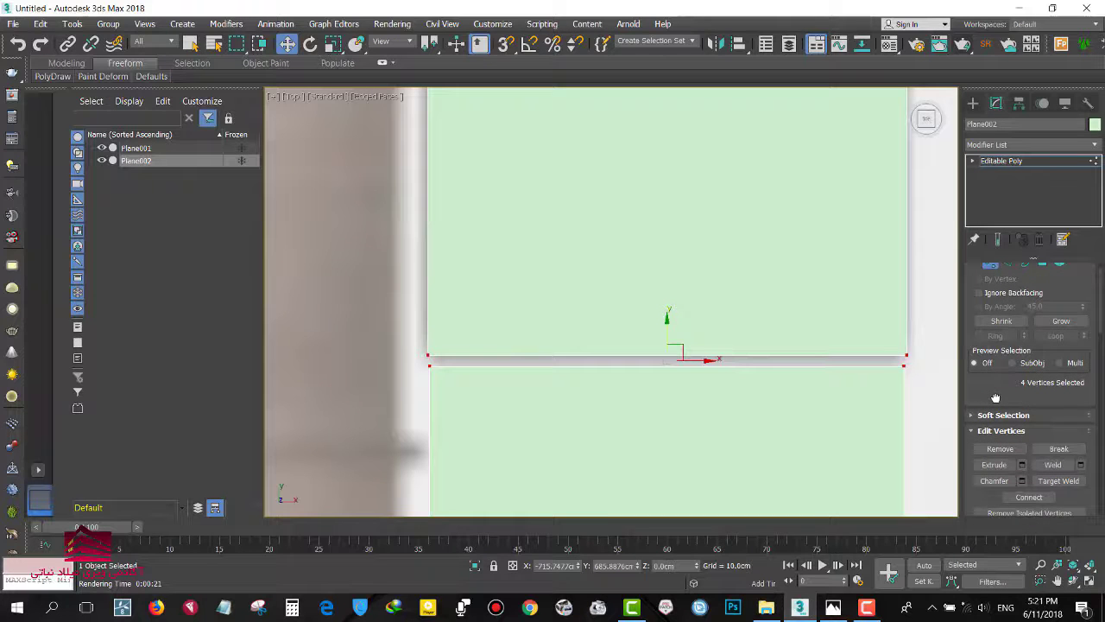
key(r)
drag(667, 321, 666, 451)
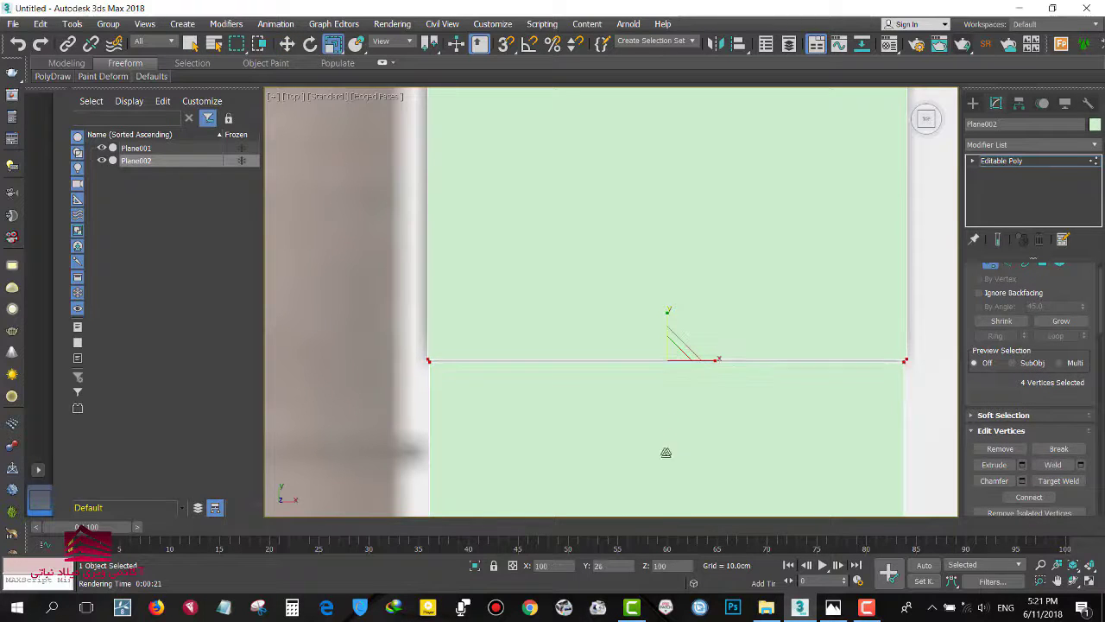
scroll(501, 268, down, 5)
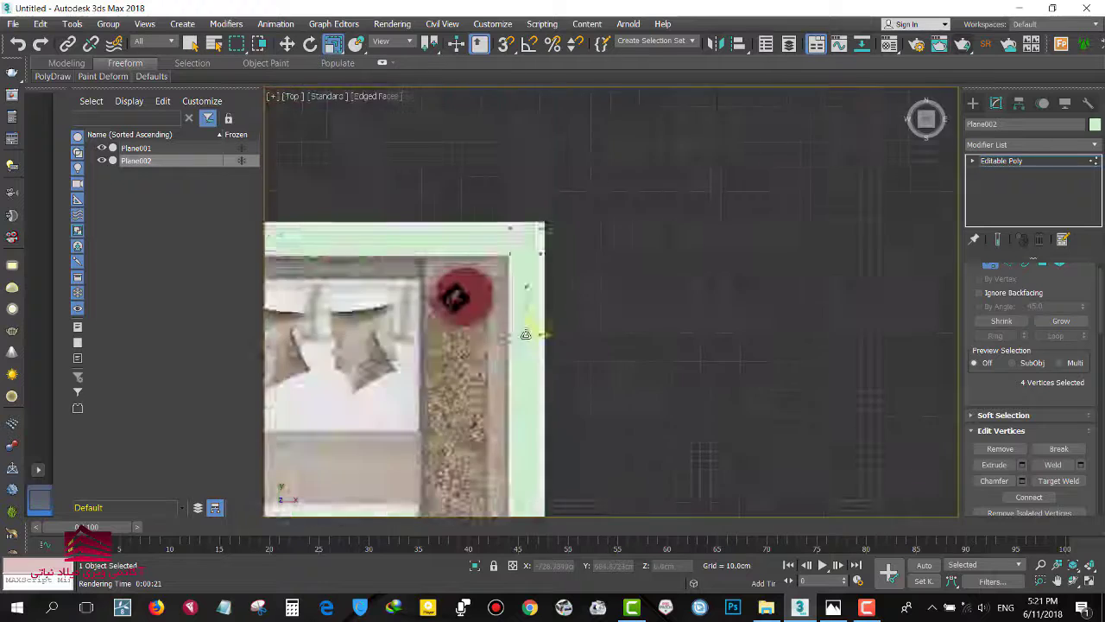
middle_drag(510, 251, 510, 165)
Marquee-select the vertices along the plan's right wall edge, then clear the selection.
drag(523, 344, 529, 418)
scroll(595, 292, up, 10)
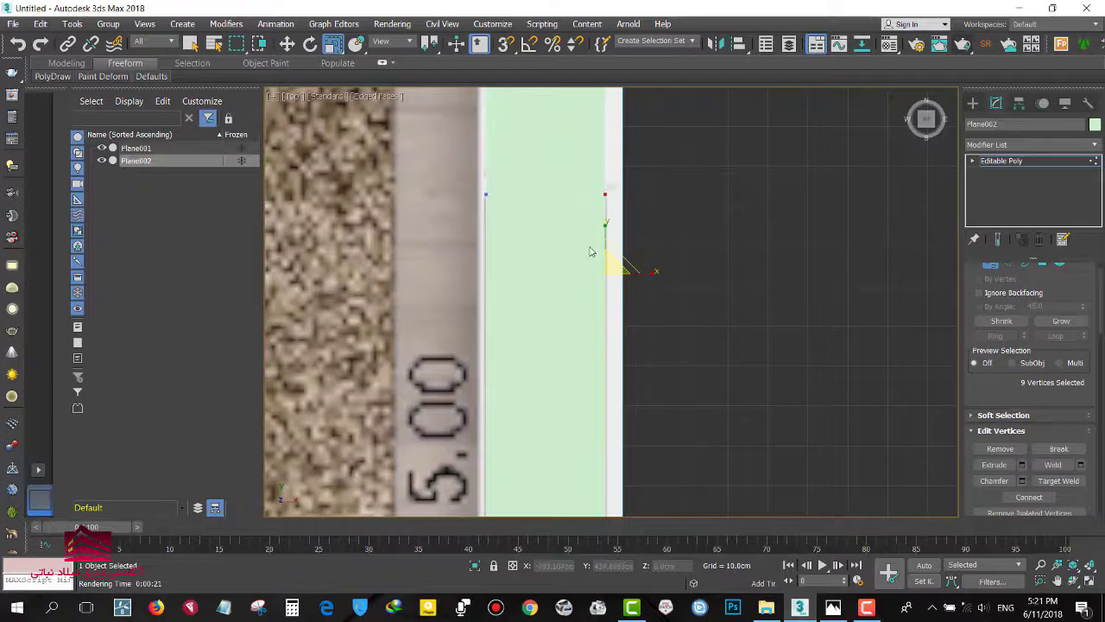
scroll(589, 363, up, 3)
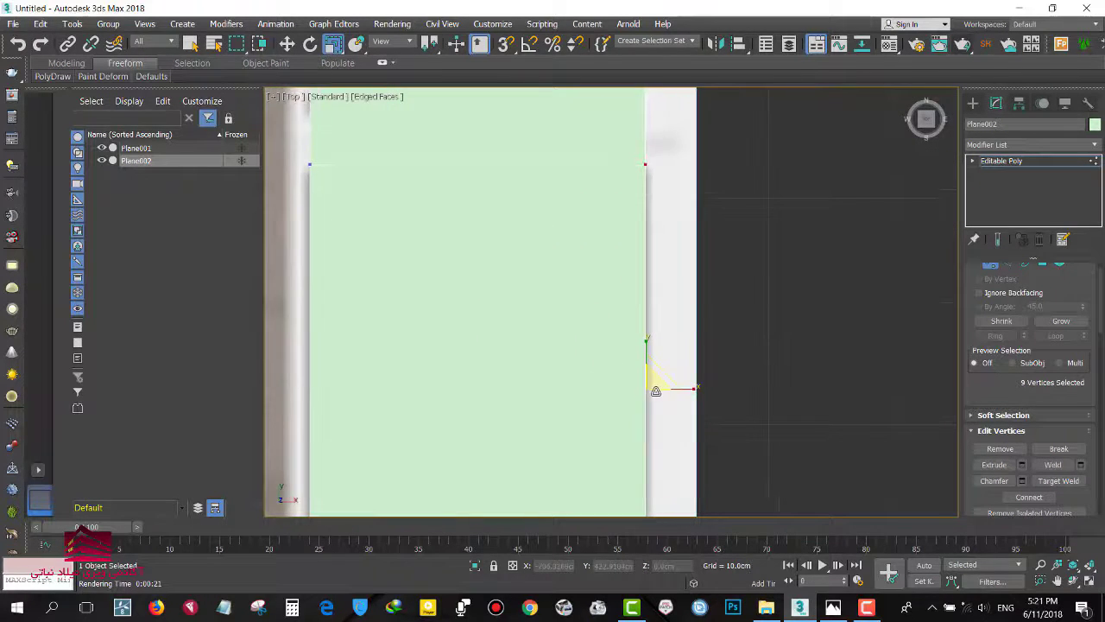
drag(688, 393, 535, 409)
drag(739, 399, 639, 379)
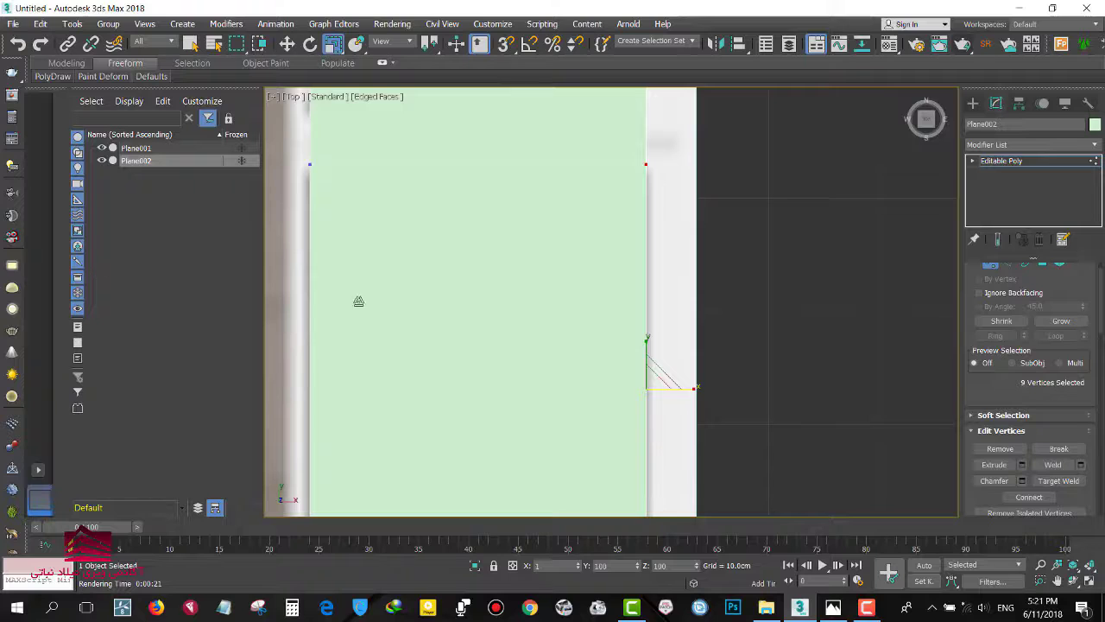
scroll(643, 302, down, 2)
scroll(621, 301, down, 2)
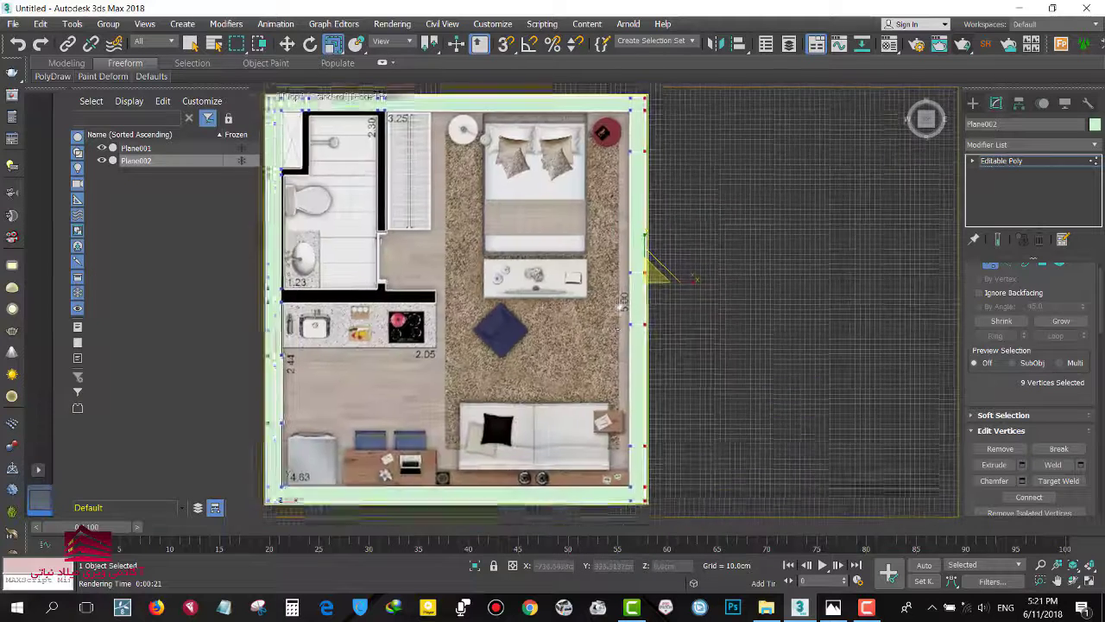
scroll(619, 302, down, 3)
drag(625, 380, 629, 415)
scroll(637, 294, up, 3)
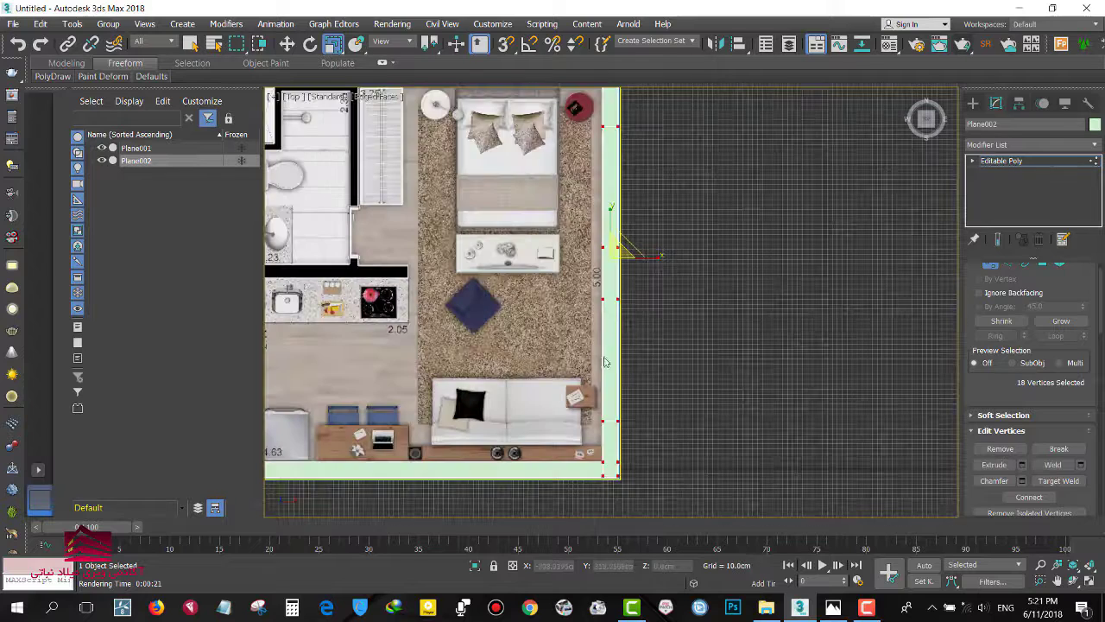
click(611, 504)
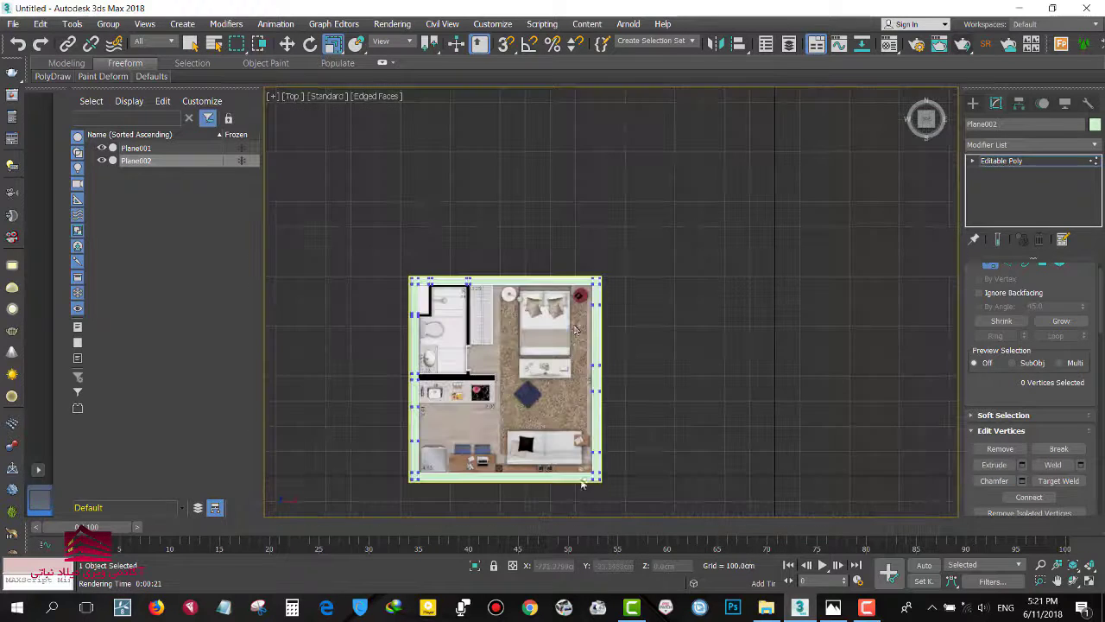
Scale the nine right-edge vertices on X into one straight vertical column.
scroll(585, 492, down, 3)
drag(596, 498, 595, 496)
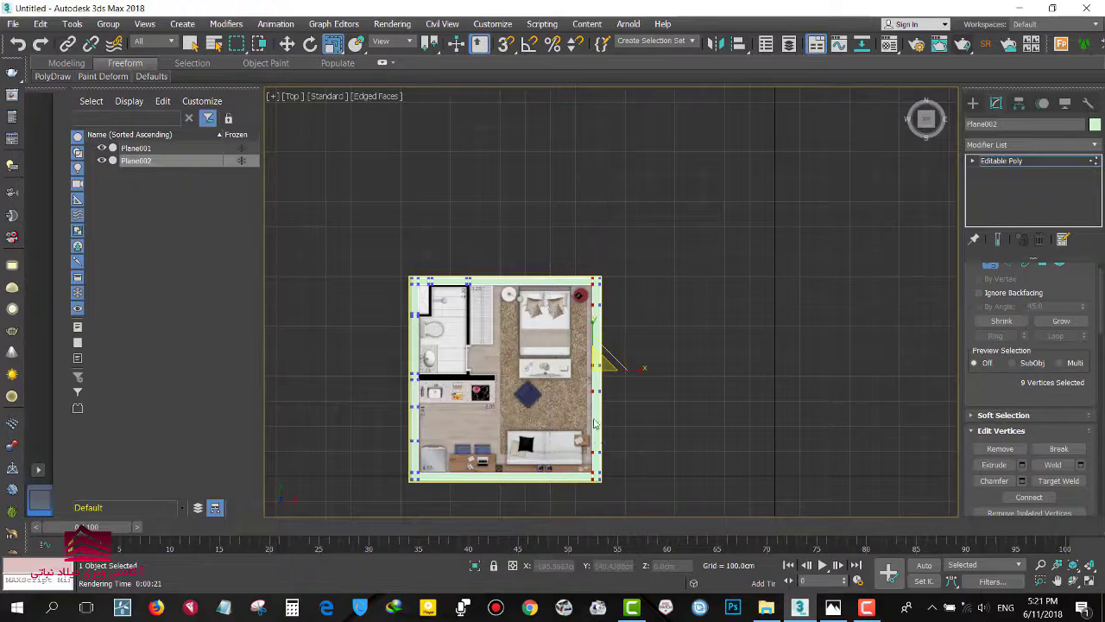
scroll(613, 380, up, 2)
scroll(617, 389, up, 2)
scroll(626, 406, up, 1)
scroll(628, 410, up, 2)
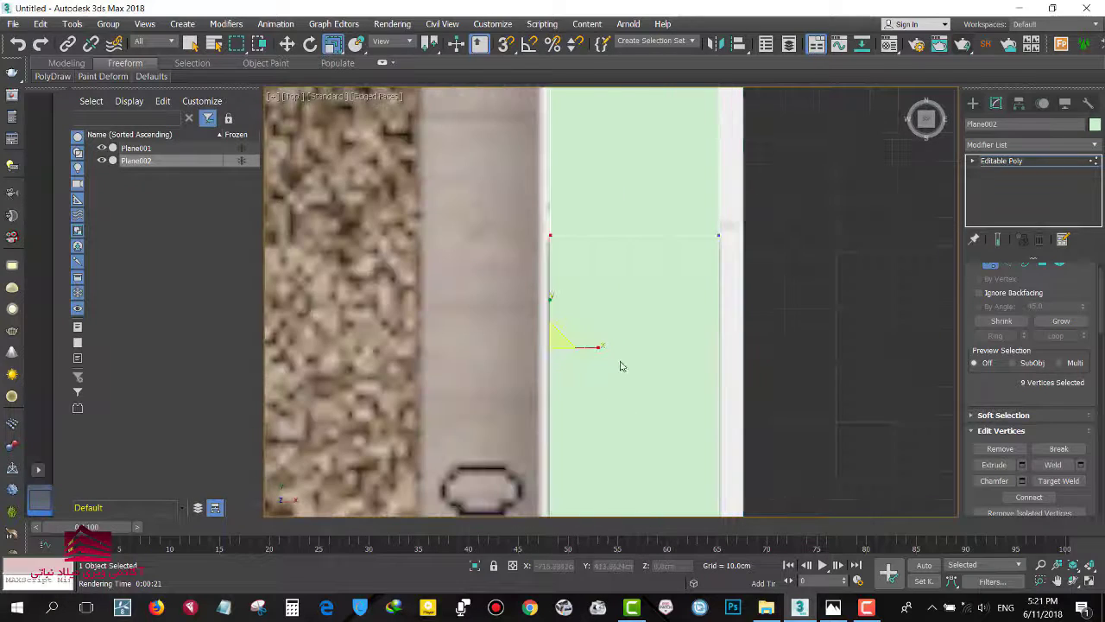
drag(594, 347, 210, 371)
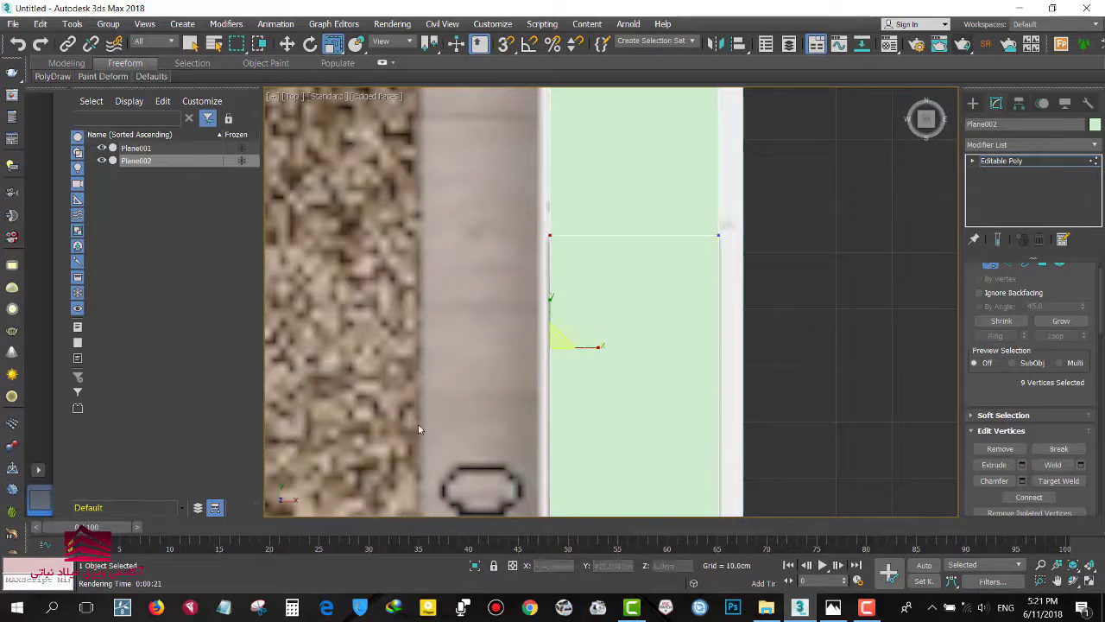
scroll(514, 339, down, 4)
scroll(515, 340, down, 2)
scroll(515, 340, up, 3)
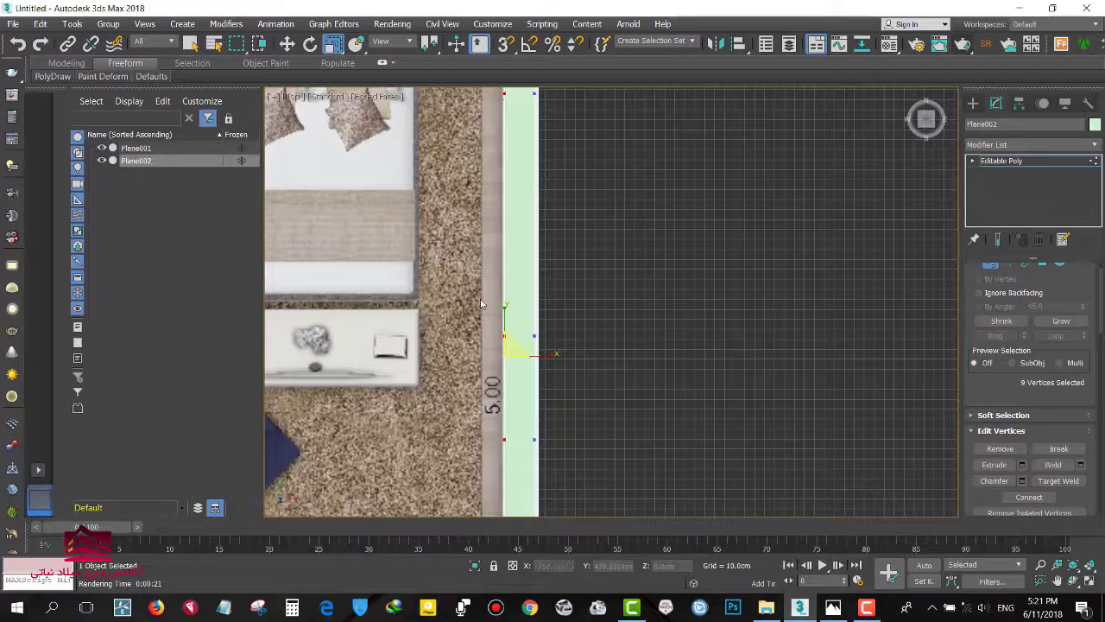
scroll(518, 276, down, 2)
scroll(605, 365, up, 2)
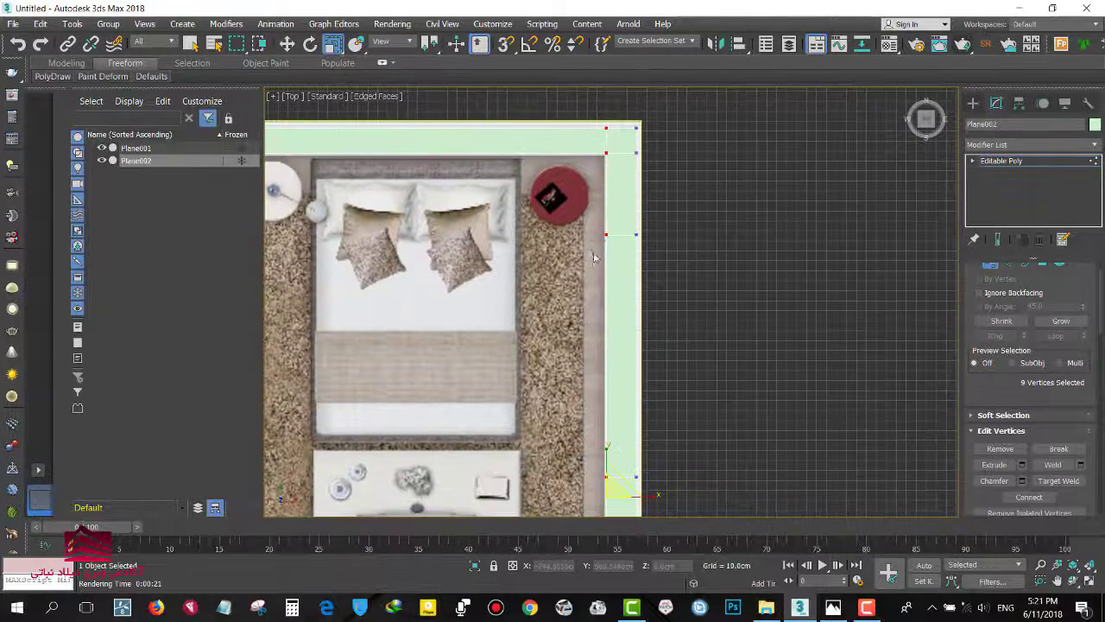
scroll(594, 257, up, 2)
scroll(673, 181, up, 3)
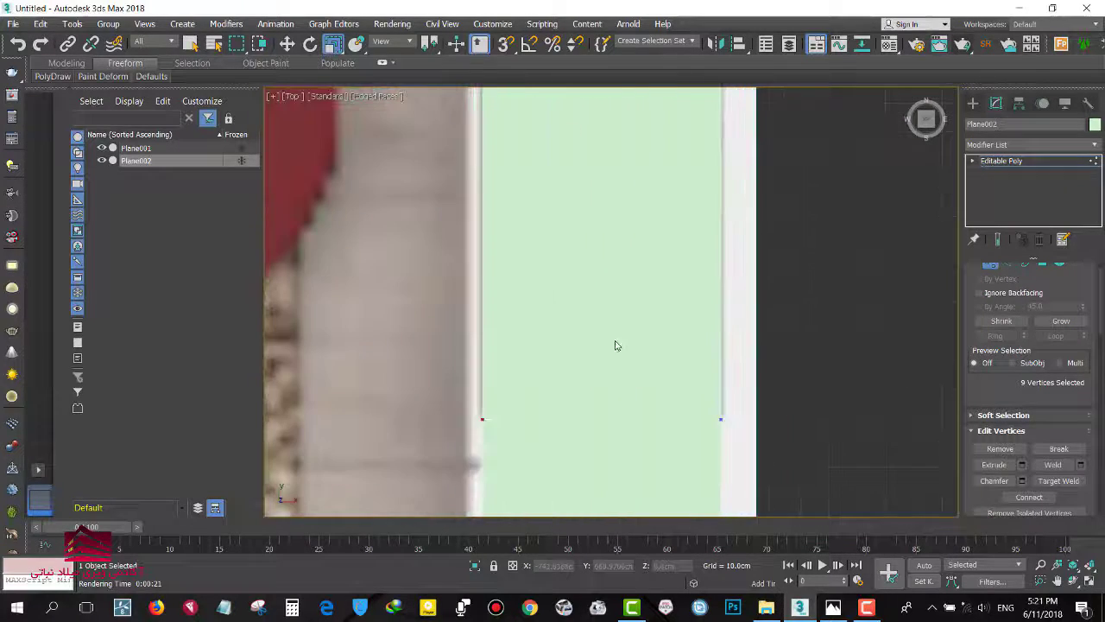
In Edge mode, select two strip edges and test-move them, then cancel the move.
key(2)
click(583, 420)
key(w)
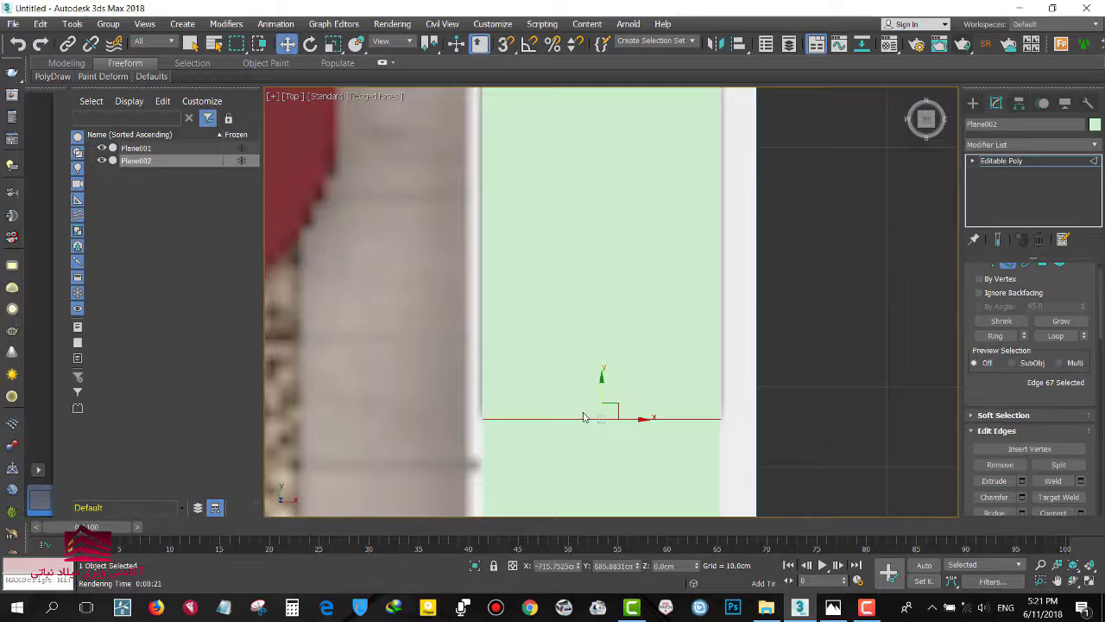
shift+drag(601, 395, 570, 321)
drag(567, 514, 596, 483)
scroll(1002, 423, down, 2)
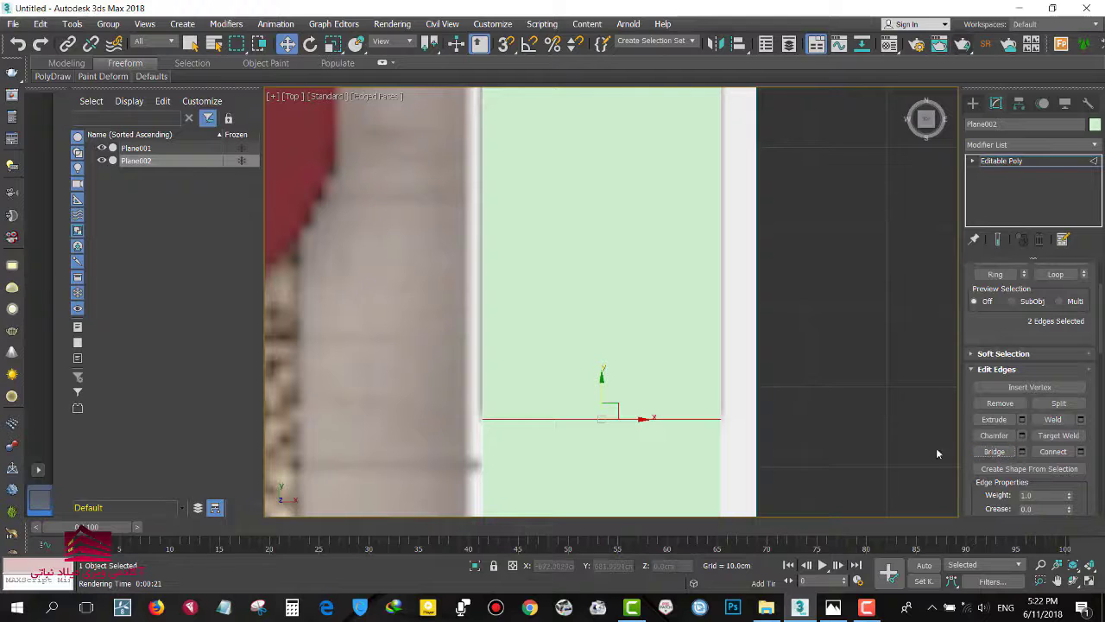
drag(602, 392, 639, 396)
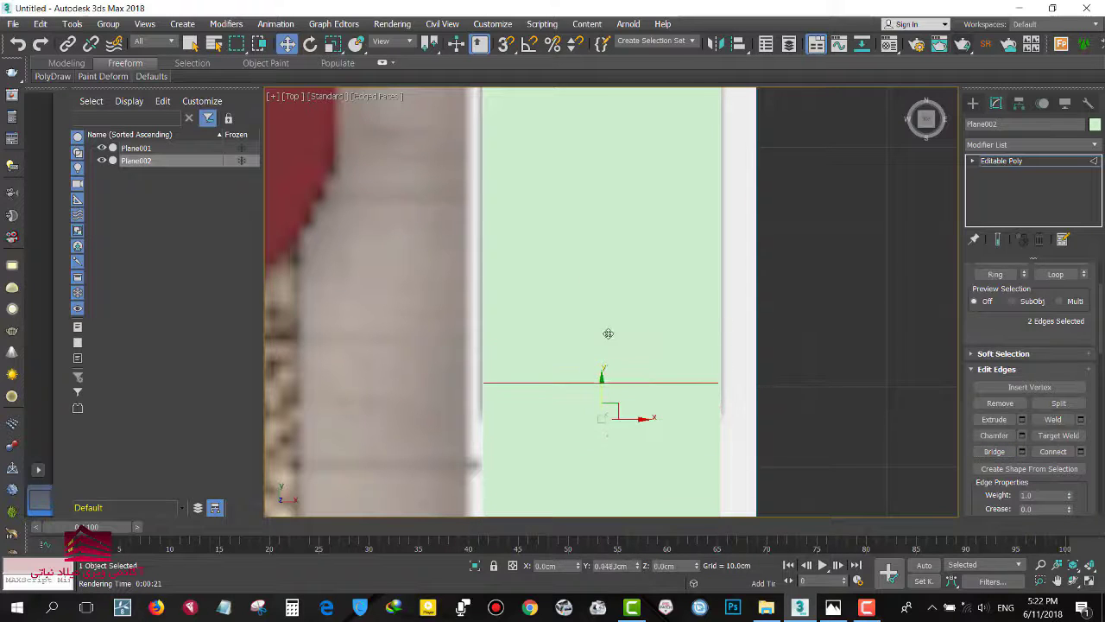
right_click(639, 396)
scroll(639, 397, down, 3)
scroll(639, 397, down, 3)
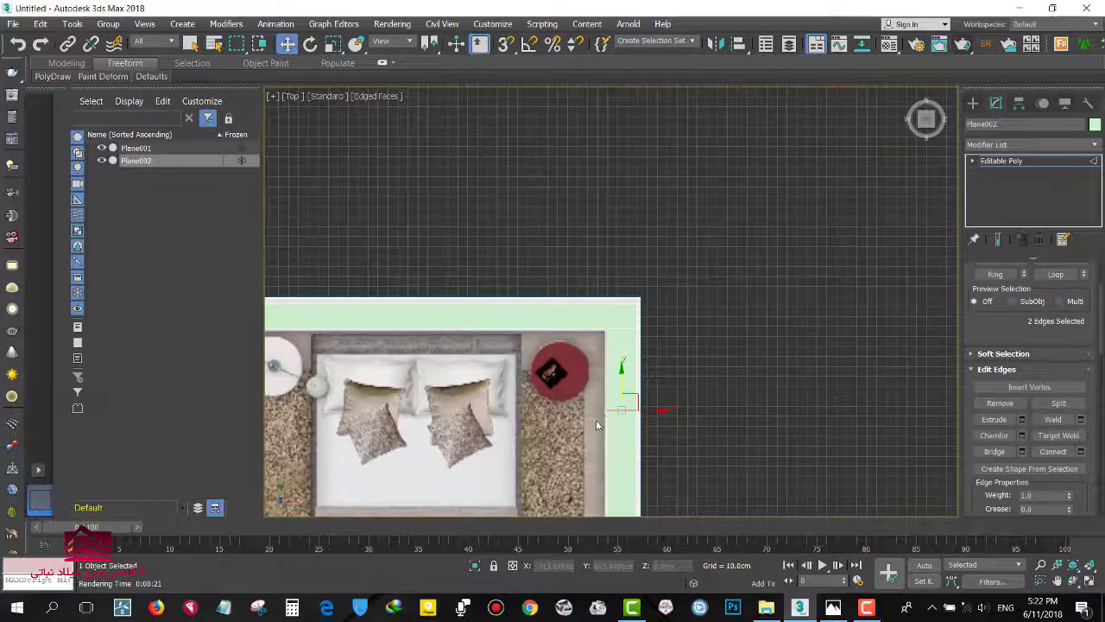
scroll(682, 337, up, 1)
scroll(682, 337, down, 1)
scroll(682, 337, down, 3)
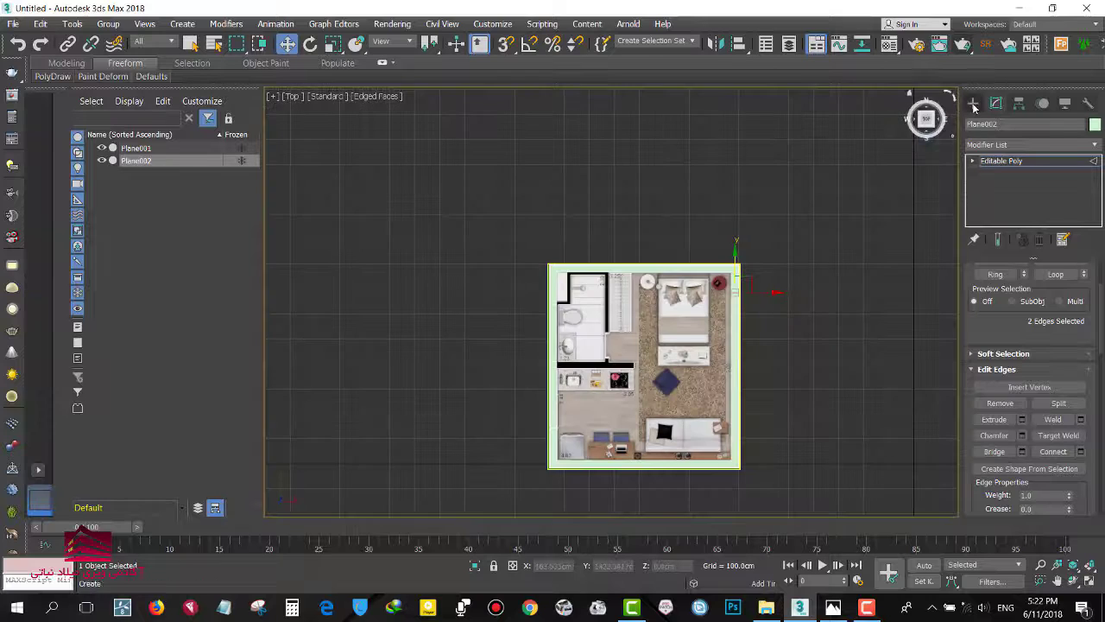
In perspective view, lower the floor-plan image plane to Z -145.1 cm, below the green outline.
click(973, 102)
key(p)
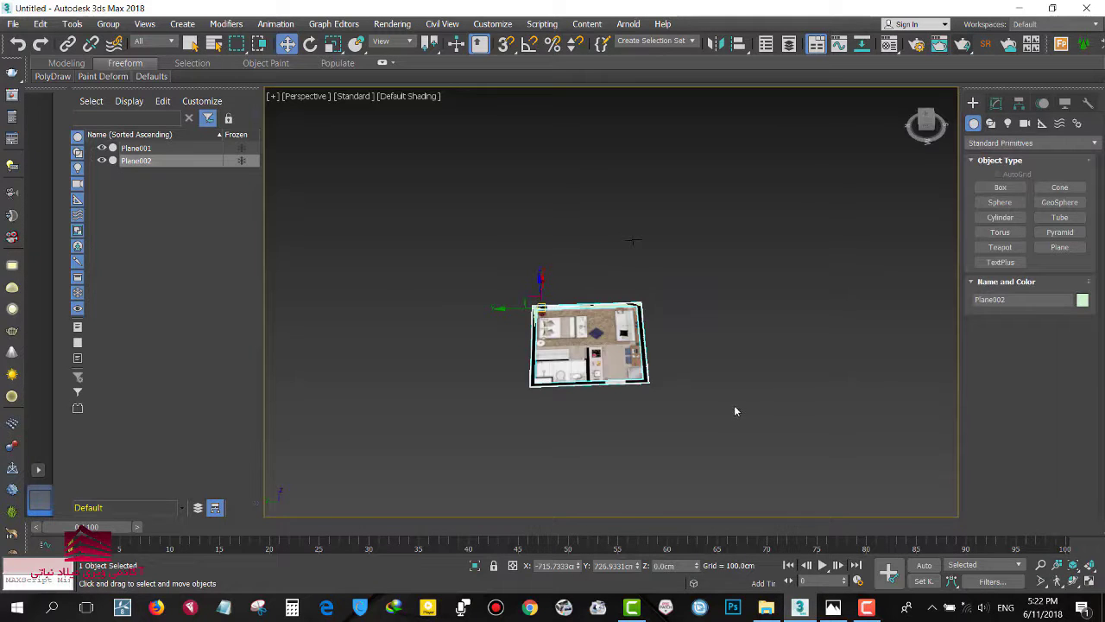
key(z)
mouse_move(633, 438)
alt+middle_down()
mouse_move(594, 416)
mouse_move(639, 393)
alt+middle_up()
click(644, 370)
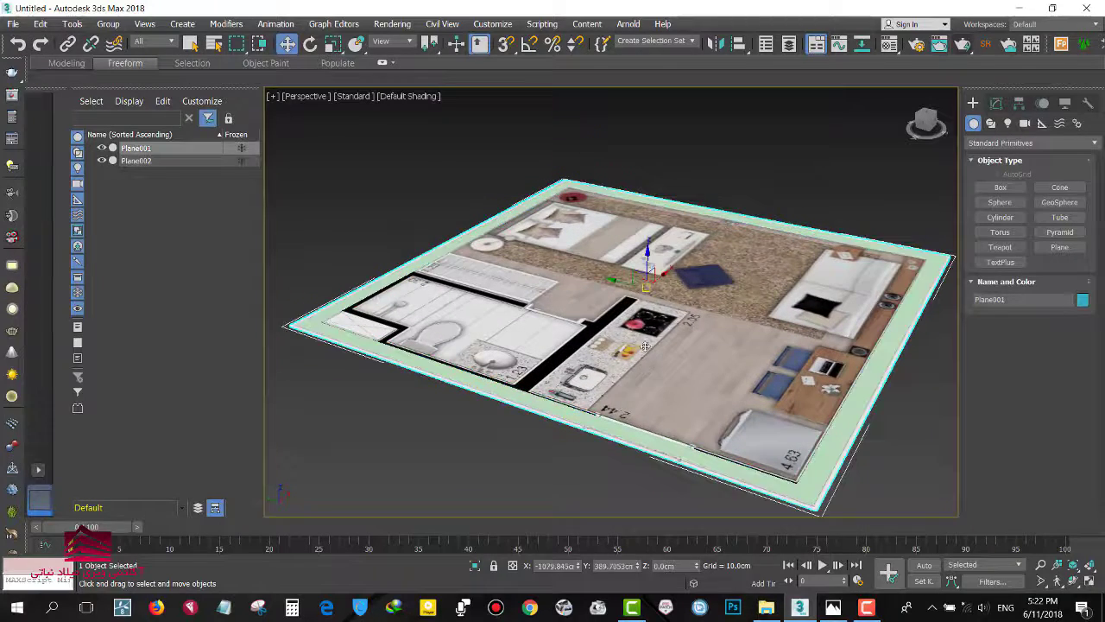
drag(648, 260, 646, 333)
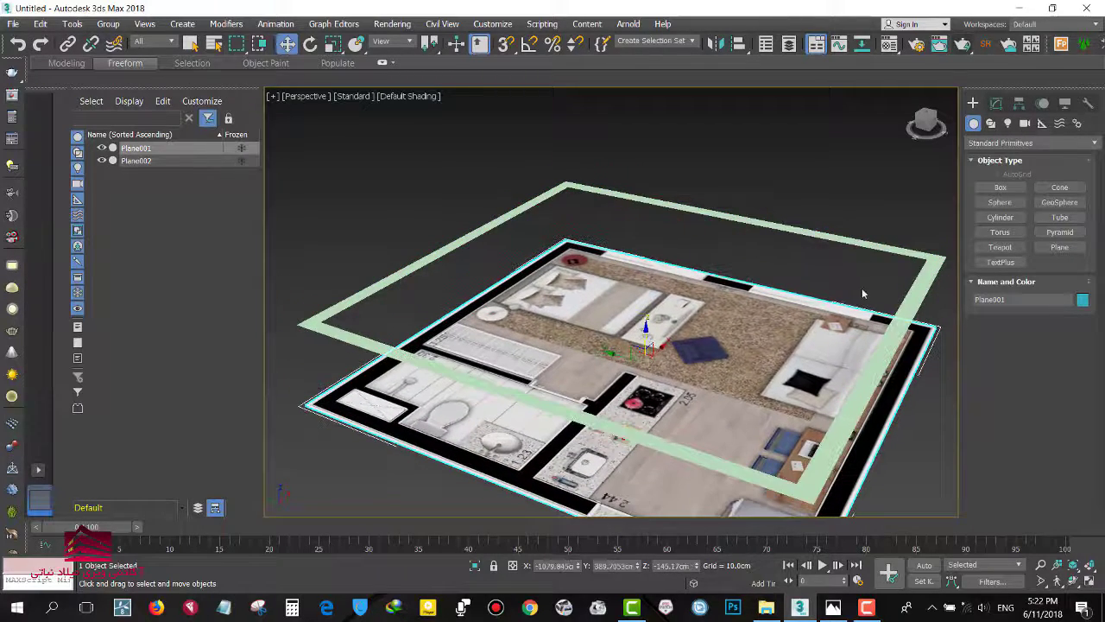
Draw a snapped Box001, about 119.66 × 348.76 cm and 300 cm high, beside the outline.
click(997, 187)
scroll(758, 354, down, 5)
scroll(758, 354, up, 1)
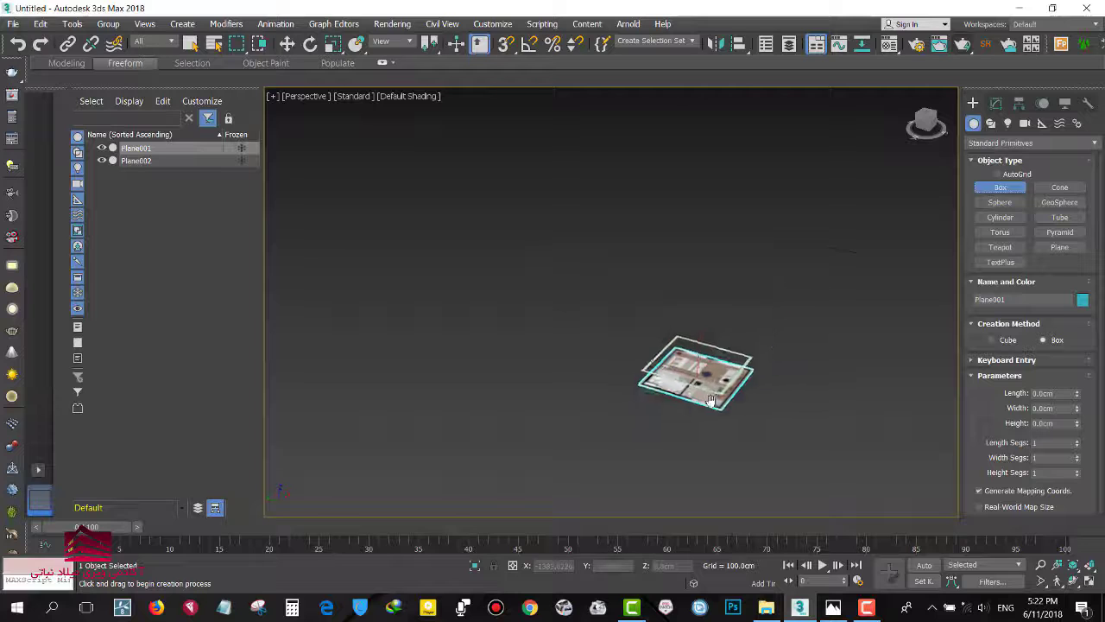
scroll(714, 395, up, 3)
scroll(714, 395, up, 2)
scroll(714, 394, up, 1)
scroll(355, 364, up, 2)
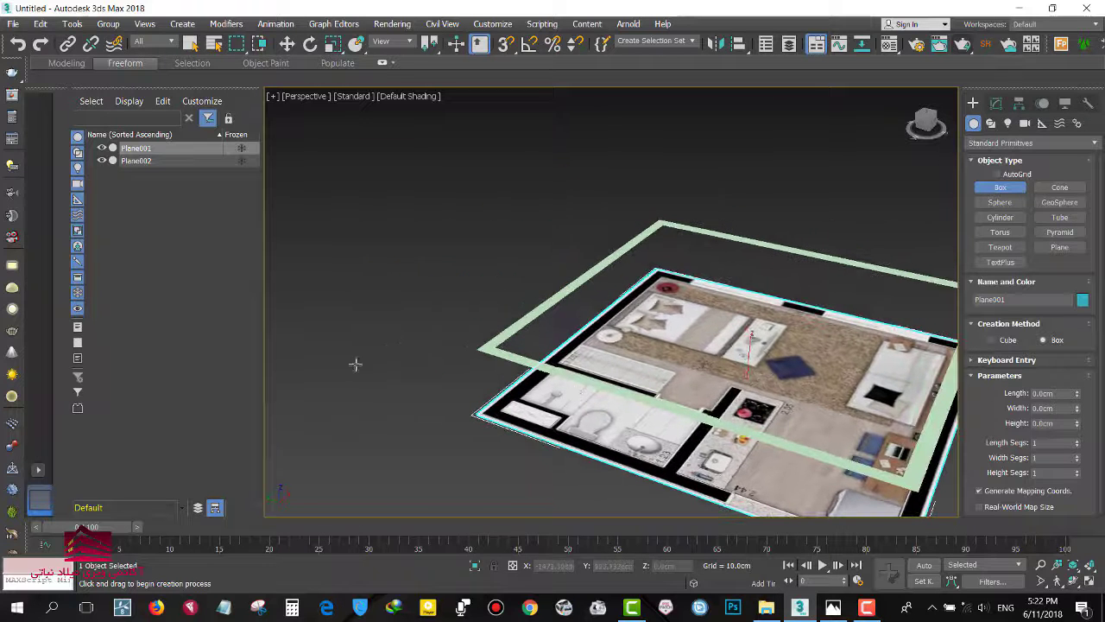
key(s)
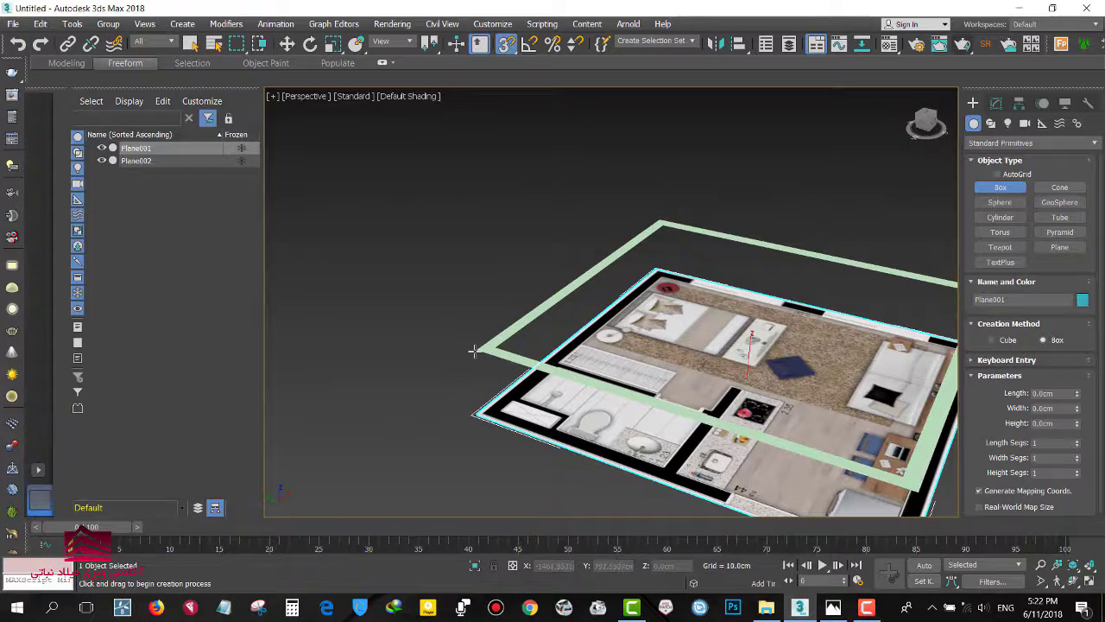
drag(473, 350, 279, 431)
click(335, 165)
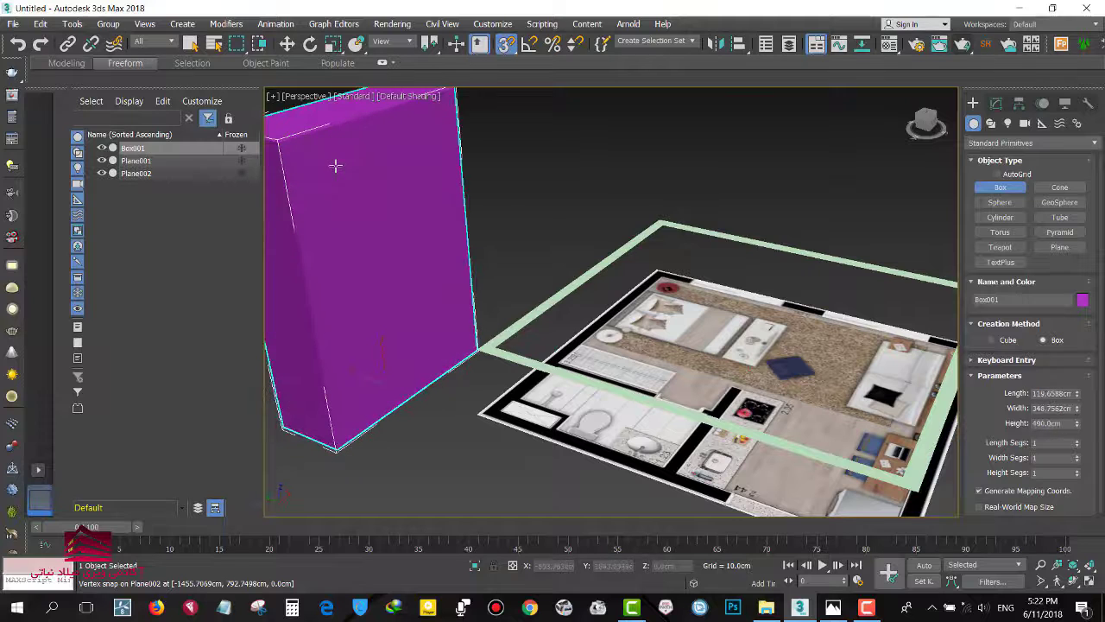
click(518, 380)
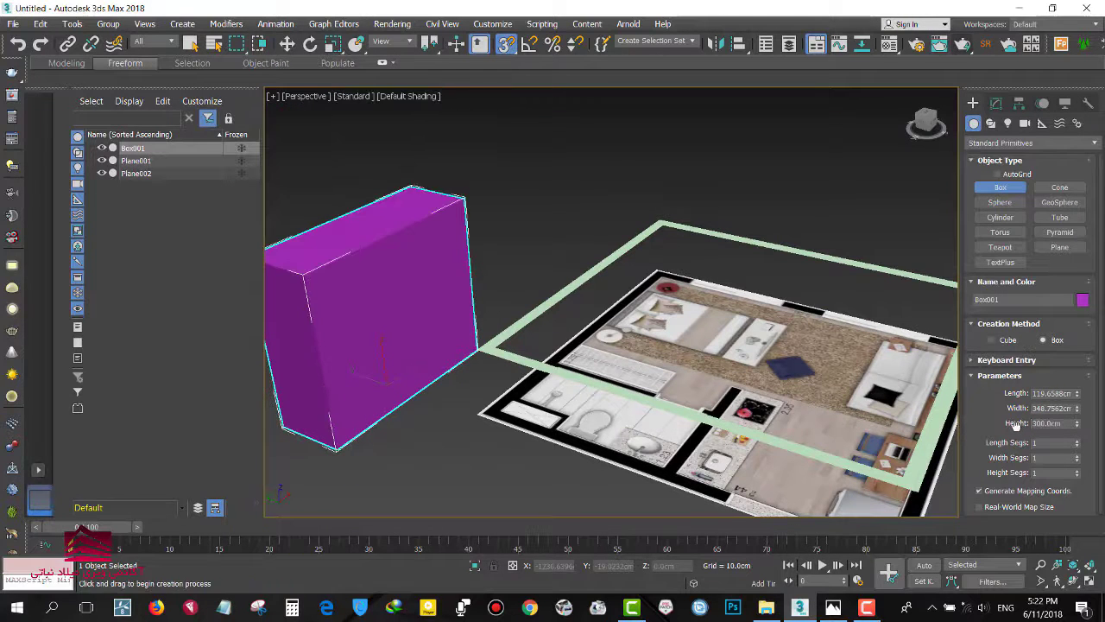
key(w)
click(510, 357)
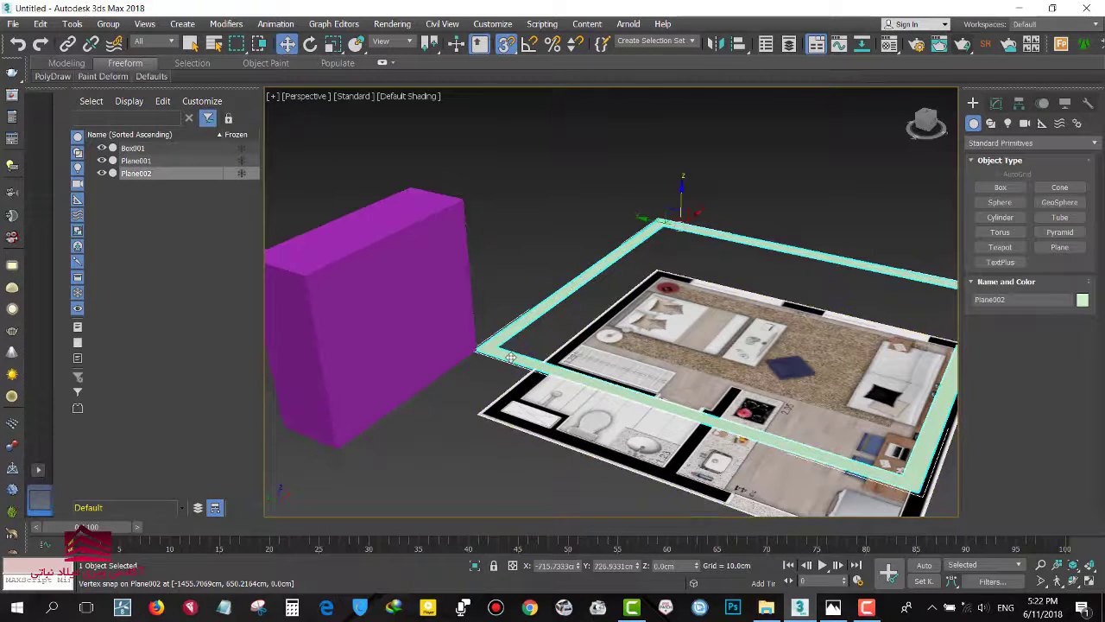
Extrude the outline polygons upward in 80, 175 and 50 cm stages to form the walls.
key(4)
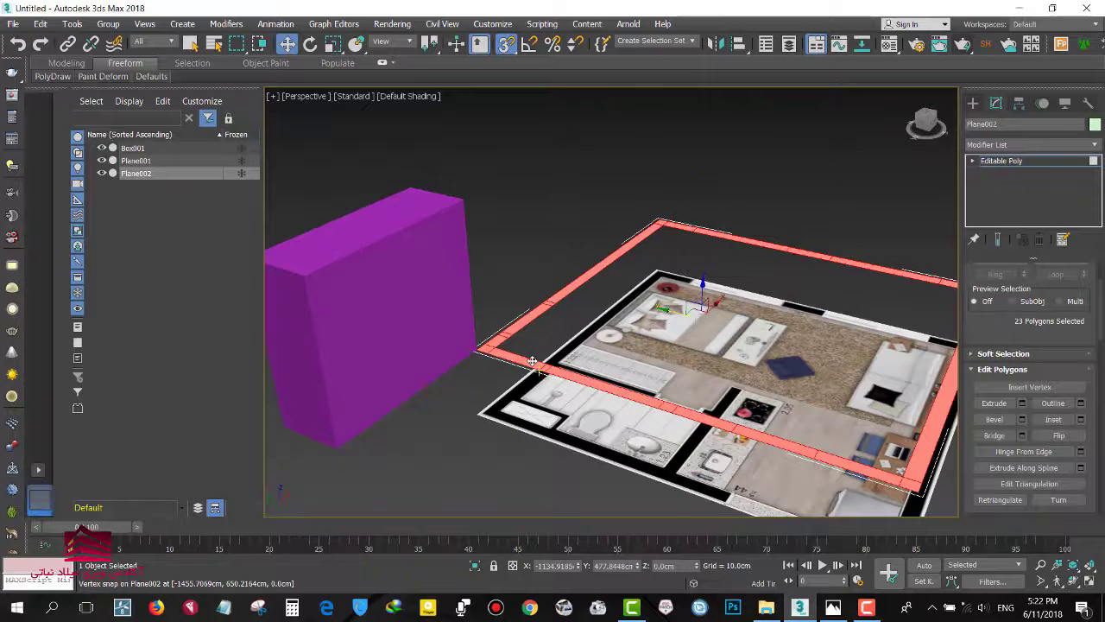
right_click(513, 359)
click(422, 397)
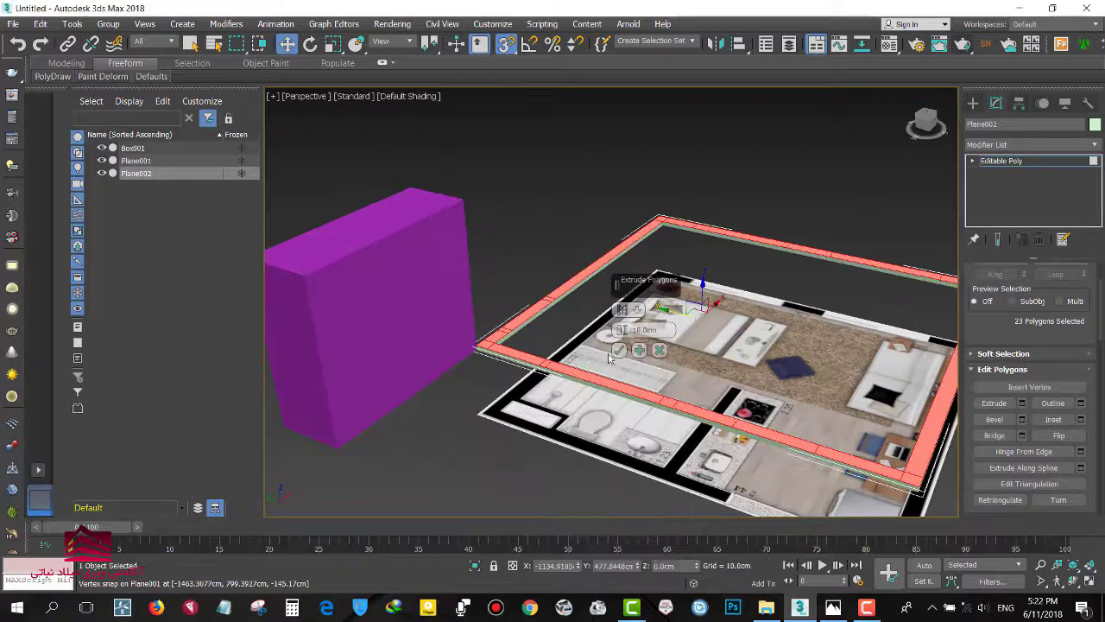
click(643, 329)
text(80)
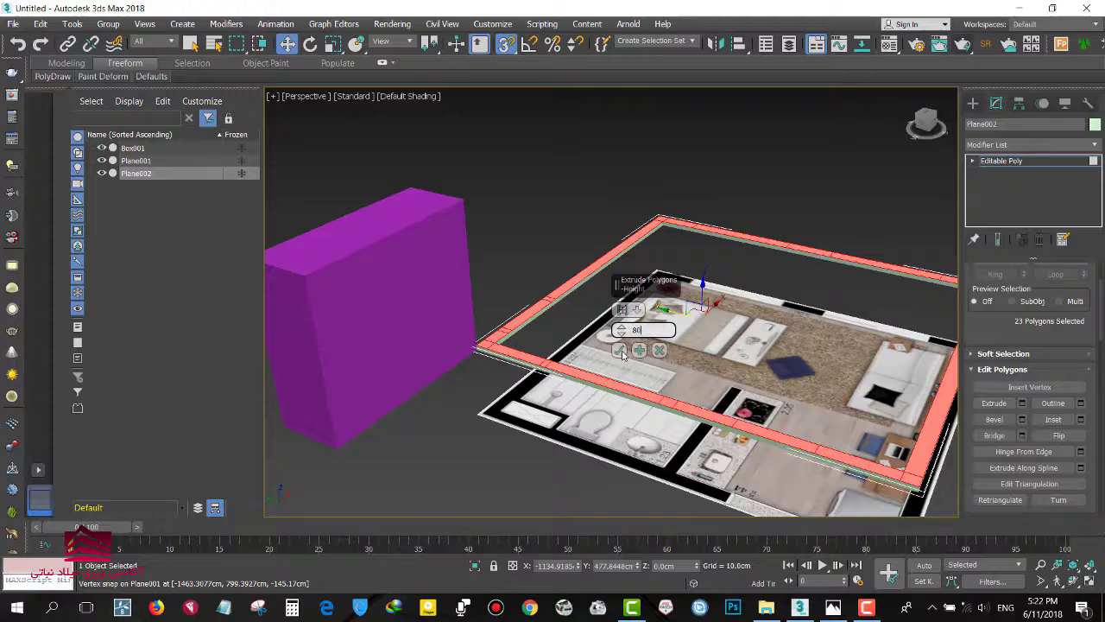
text(175)
key(Return)
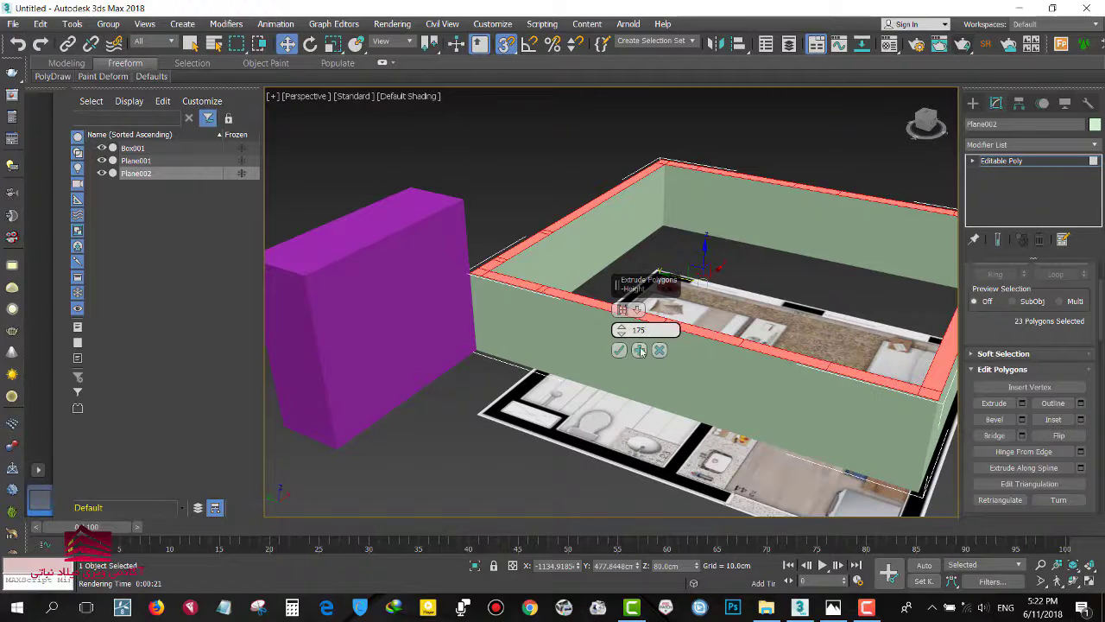
key(Return)
key(F3)
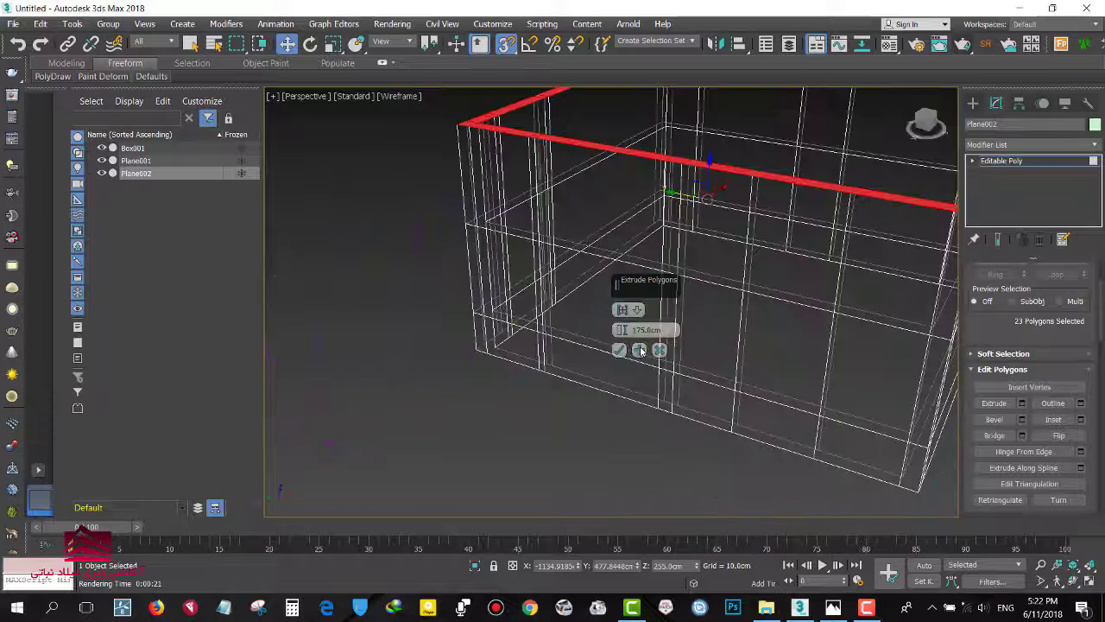
key(F3)
key(F3)
key(F3)
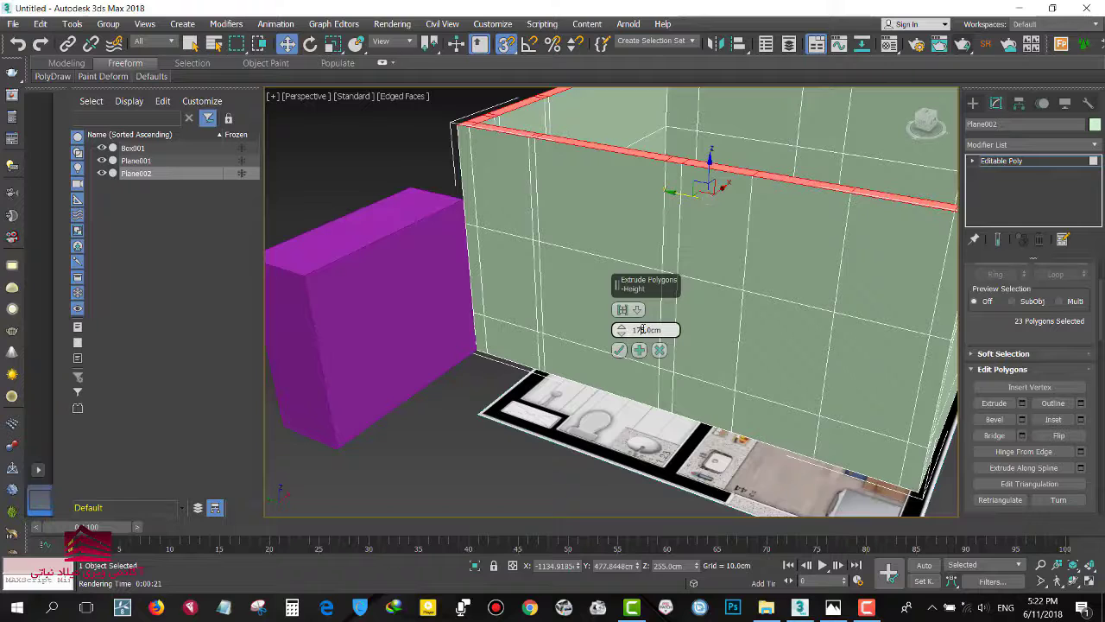
click(643, 329)
text(50)
key(Return)
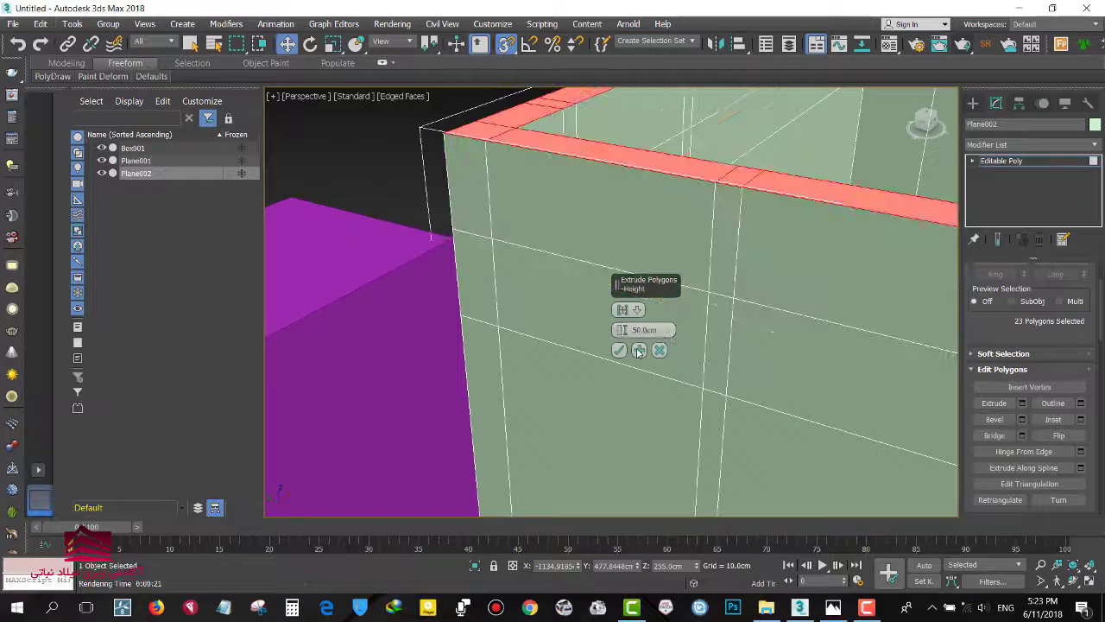
click(639, 350)
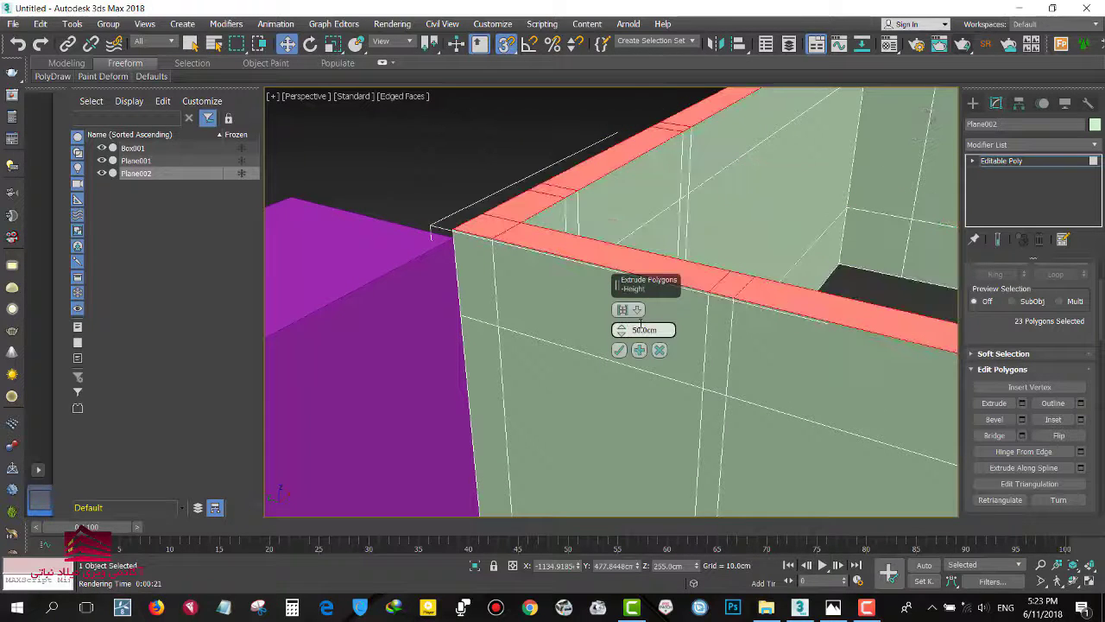
text(45)
click(619, 349)
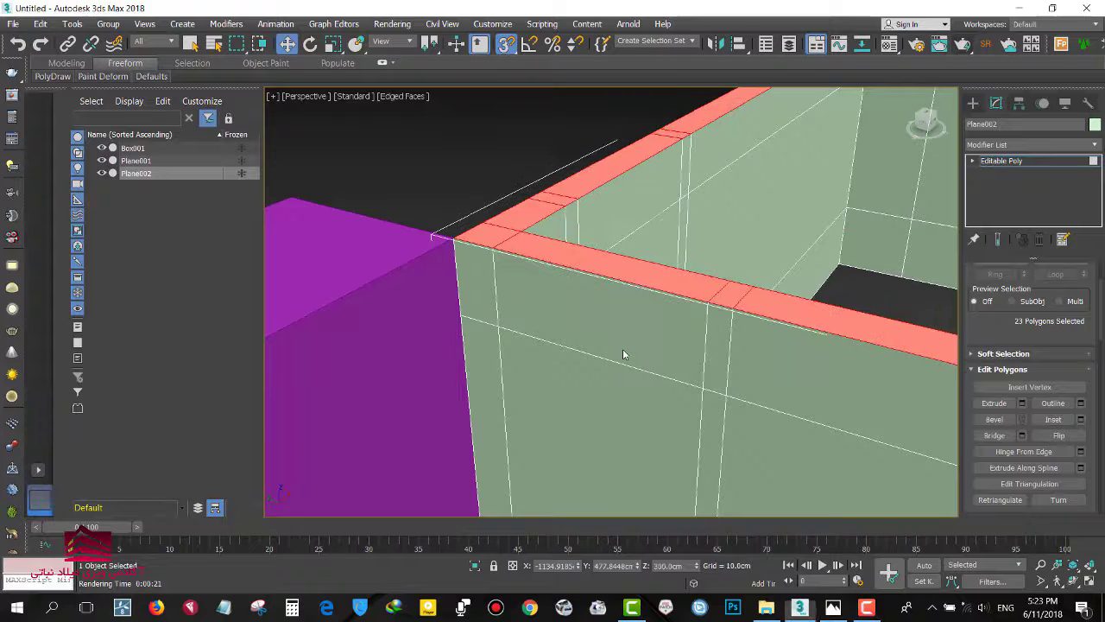
click(464, 182)
Delete the magenta Box001 from the scene.
alt+middle_drag(463, 251, 569, 272)
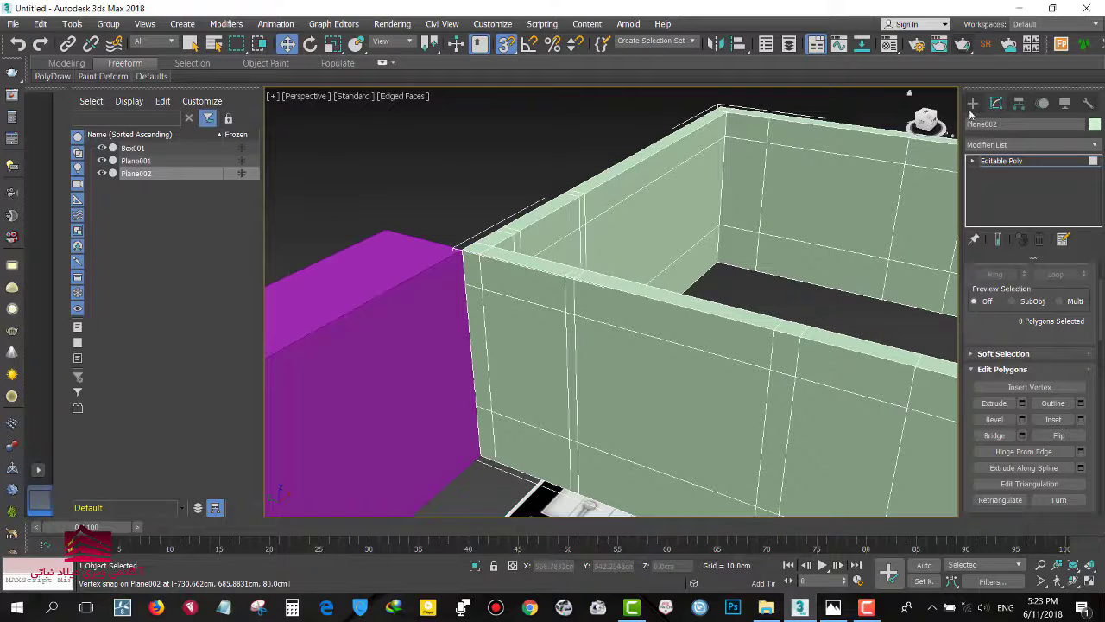
click(397, 250)
key(Delete)
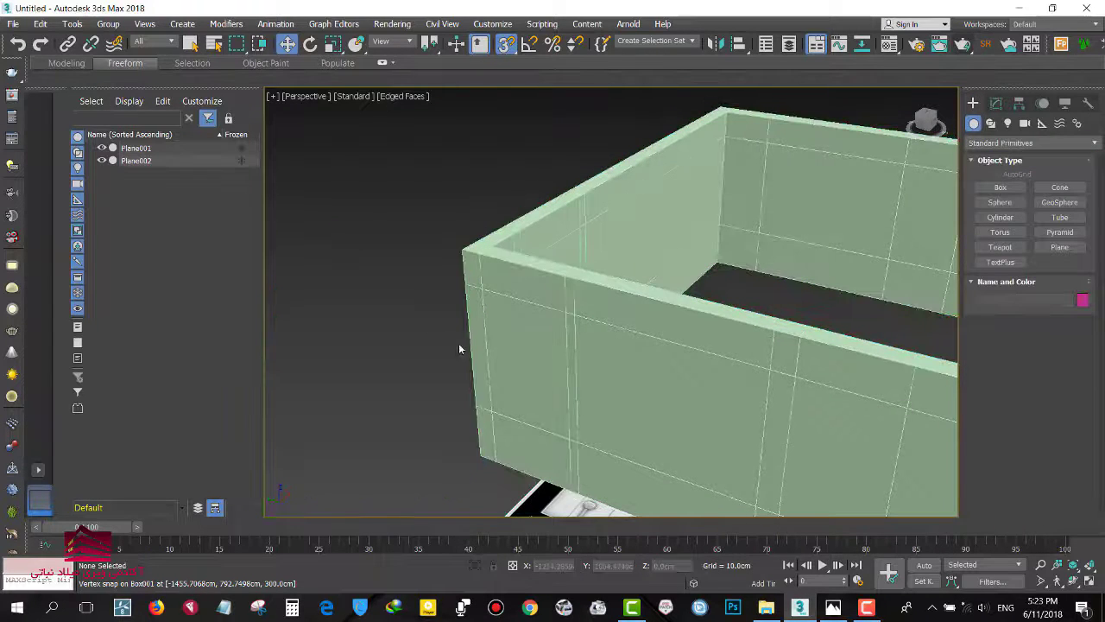
scroll(458, 343, down, 5)
scroll(472, 352, up, 3)
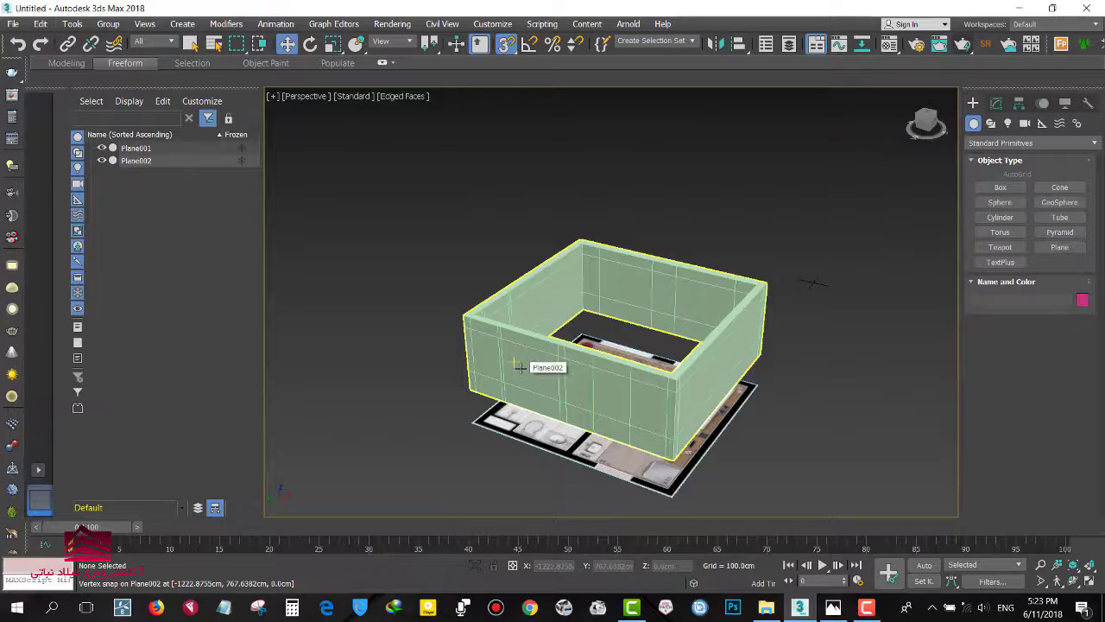
Bridge the inner and outer front-wall faces of Plane002 to cut the first window opening.
click(521, 369)
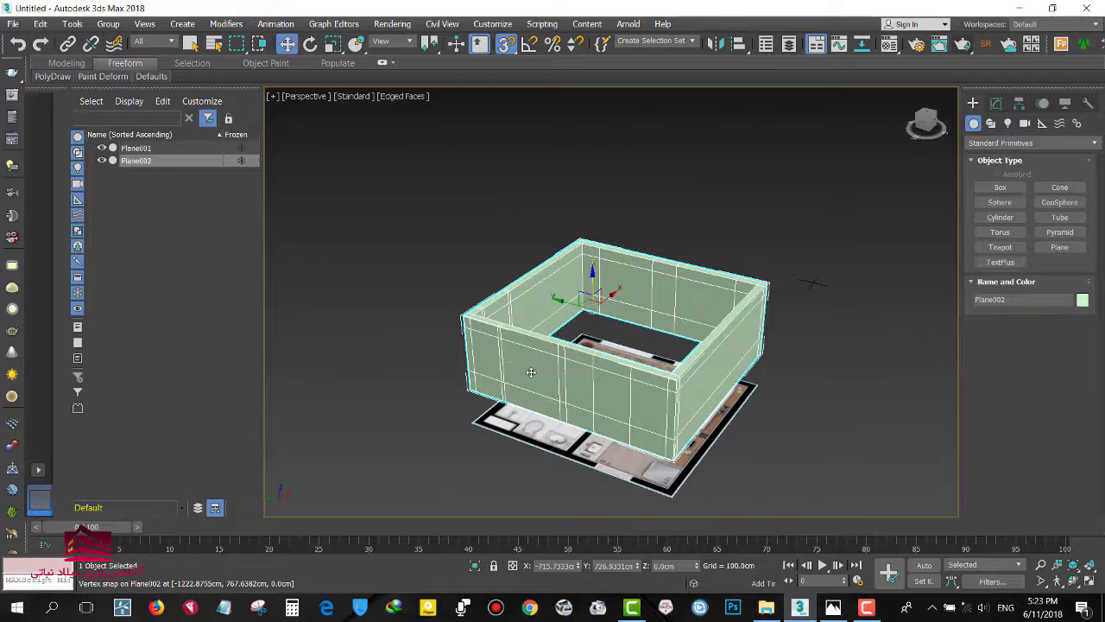
key(4)
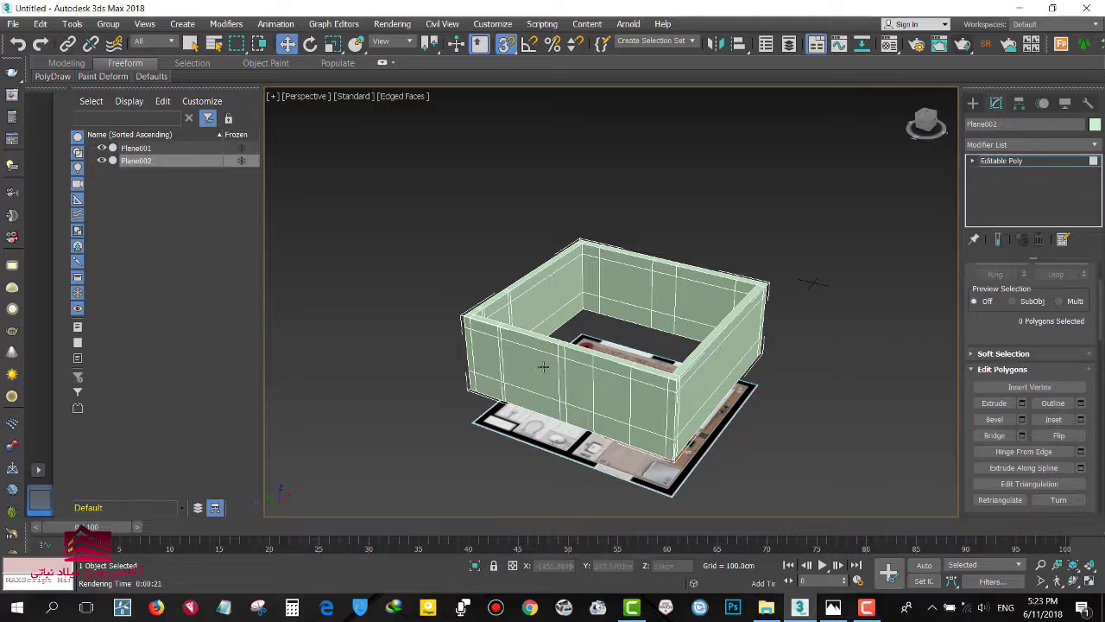
mouse_move(531, 371)
alt+middle_down()
mouse_move(472, 349)
mouse_move(590, 311)
alt+middle_up()
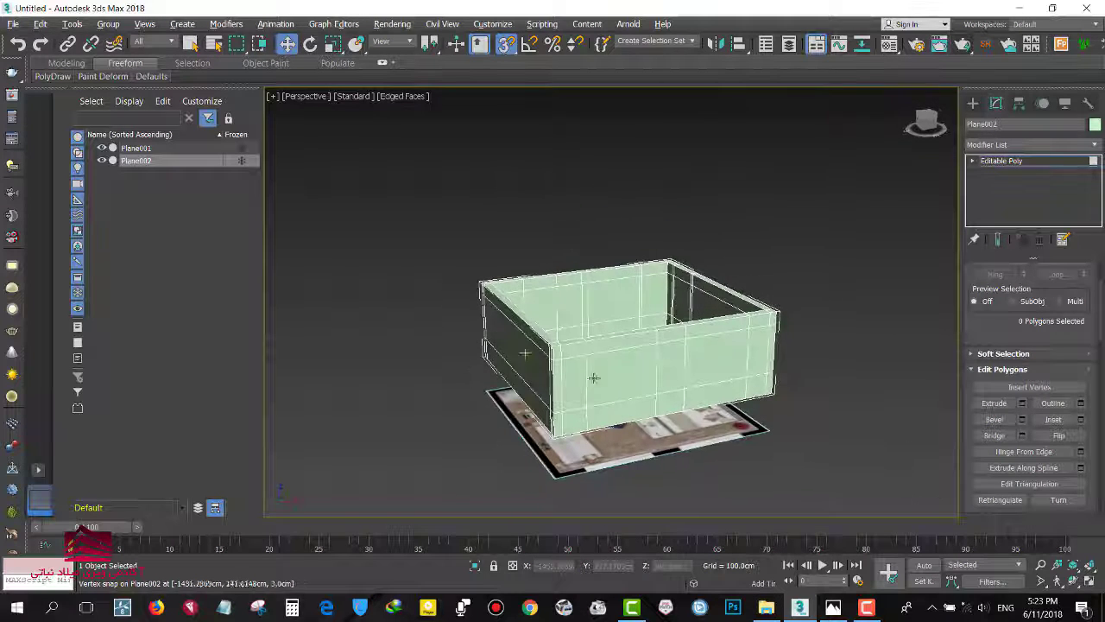
click(596, 372)
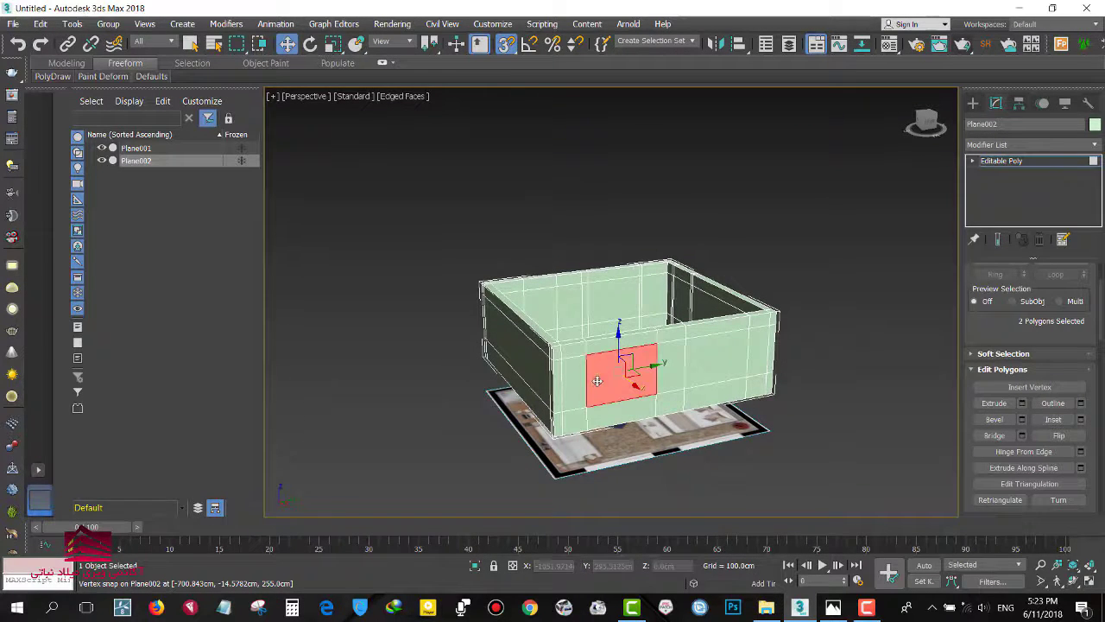
ctrl+click(639, 367)
mouse_move(639, 371)
alt+middle_down()
mouse_move(672, 404)
mouse_move(614, 382)
mouse_move(656, 371)
alt+middle_up()
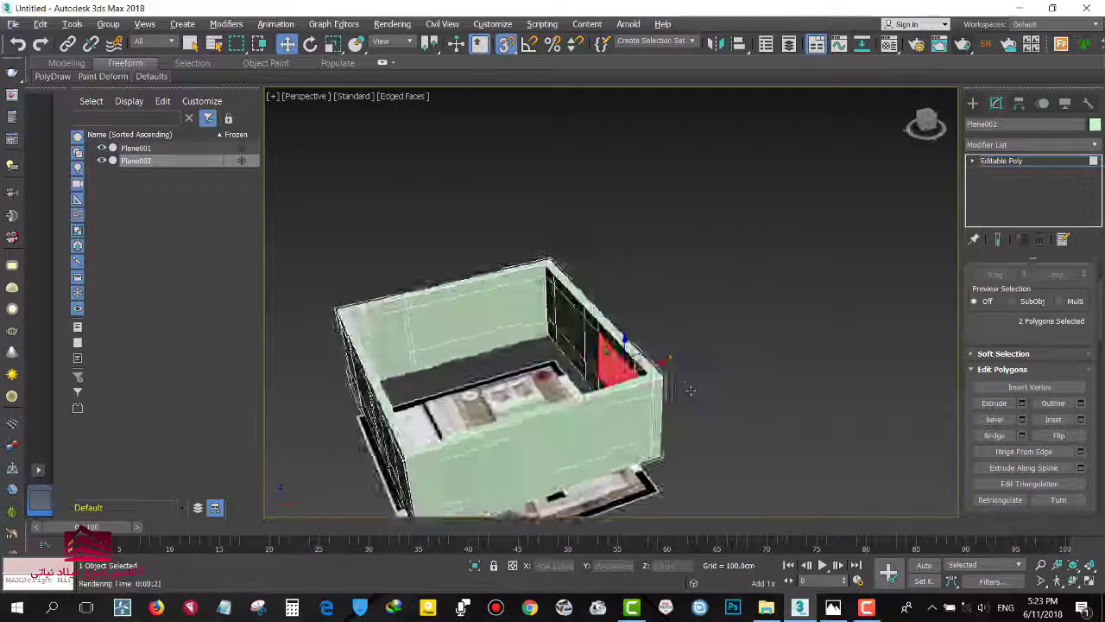
click(994, 435)
Bridge matching face pairs on the right and left walls to cut two more window openings.
click(703, 350)
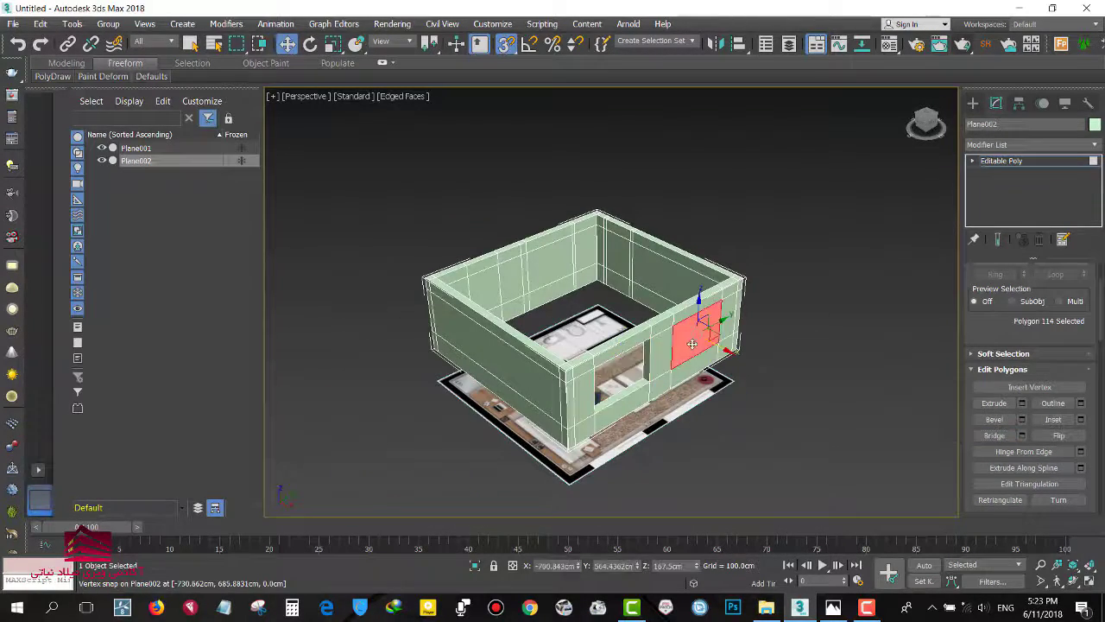
ctrl+click(694, 341)
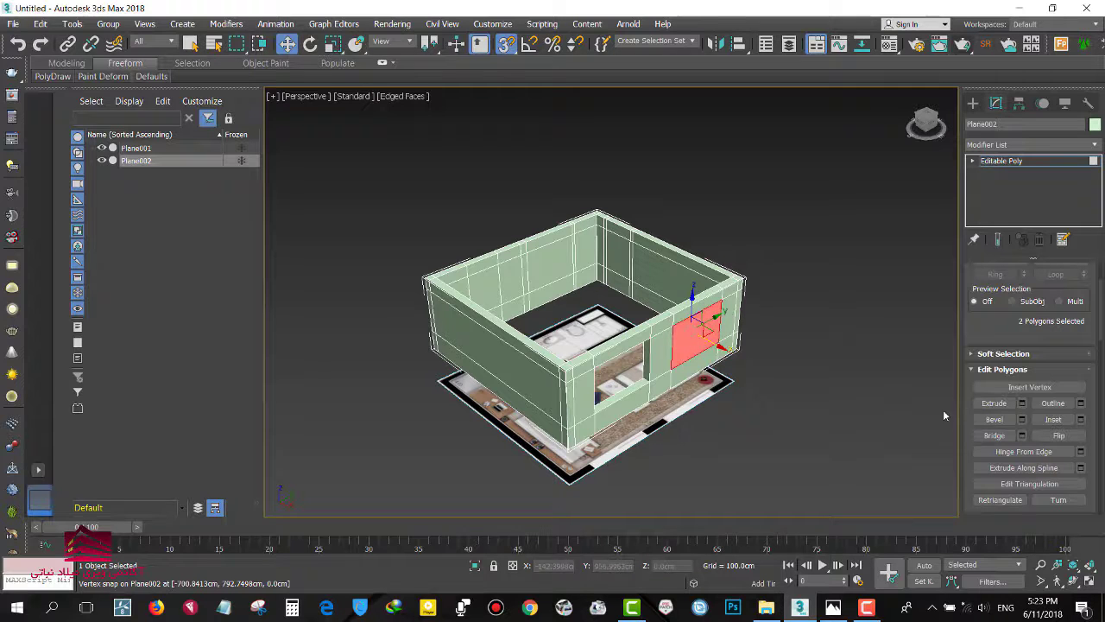
click(994, 435)
alt+middle_drag(550, 360, 554, 377)
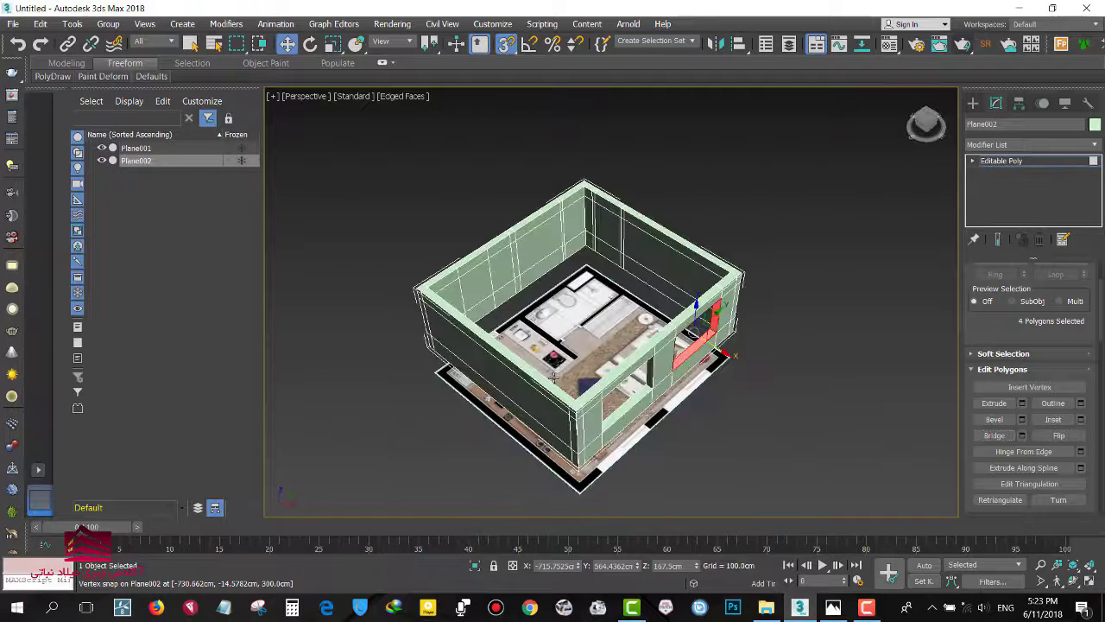
click(479, 289)
ctrl+click(481, 281)
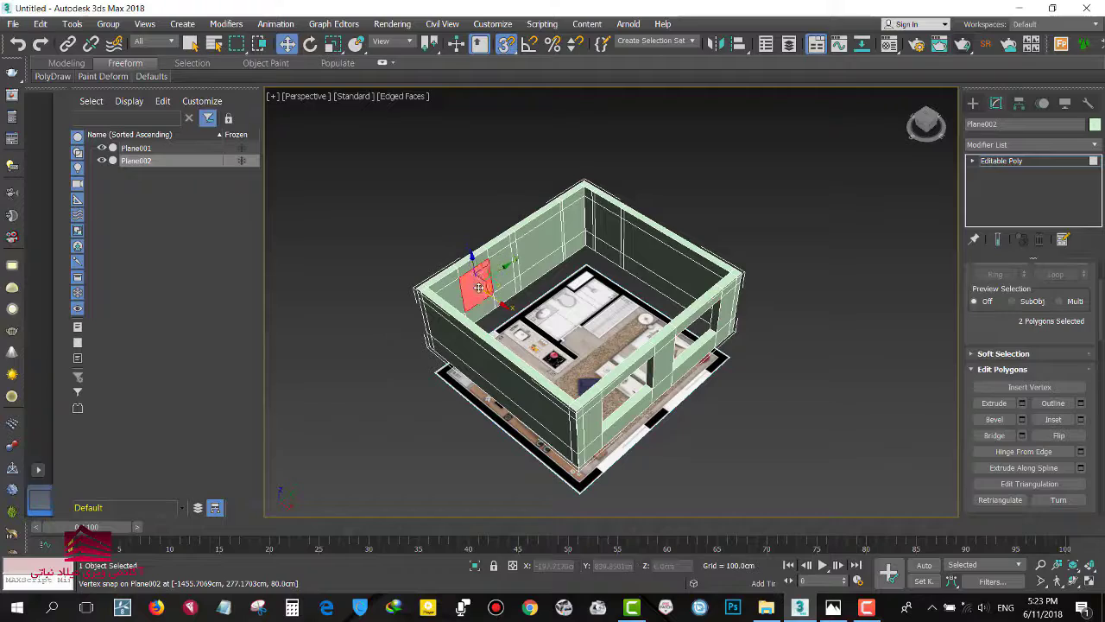
click(993, 435)
mouse_move(745, 431)
alt+middle_down()
mouse_move(667, 421)
mouse_move(741, 458)
mouse_move(716, 451)
mouse_move(725, 461)
alt+middle_up()
Select a vertical strip of three wall faces at the bathroom corner and view it in Top view.
scroll(519, 325, up, 5)
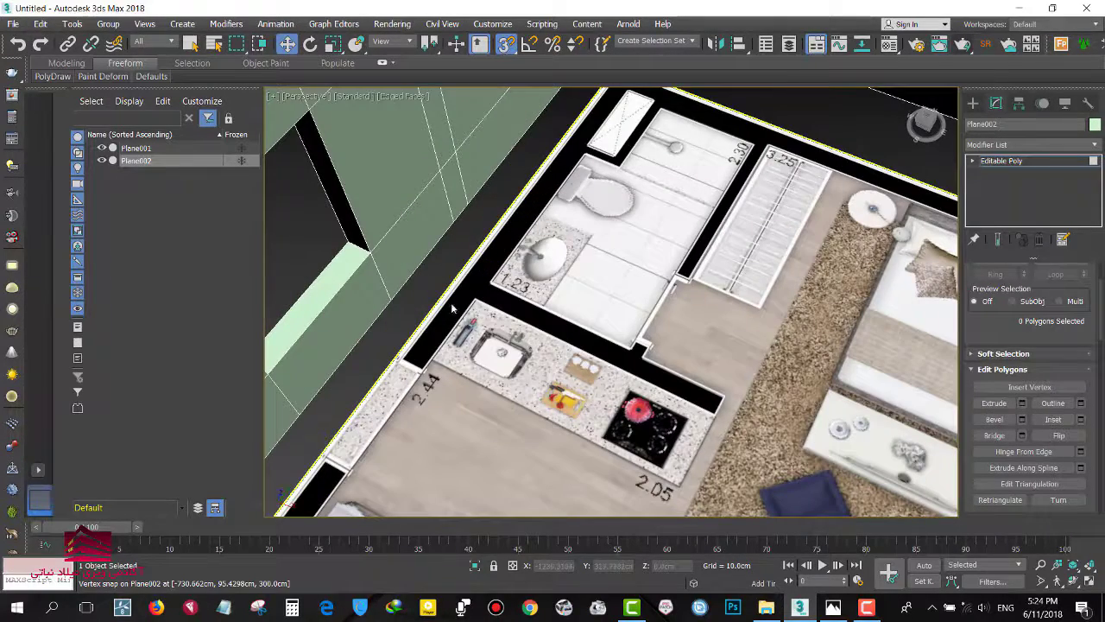
scroll(492, 301, down, 3)
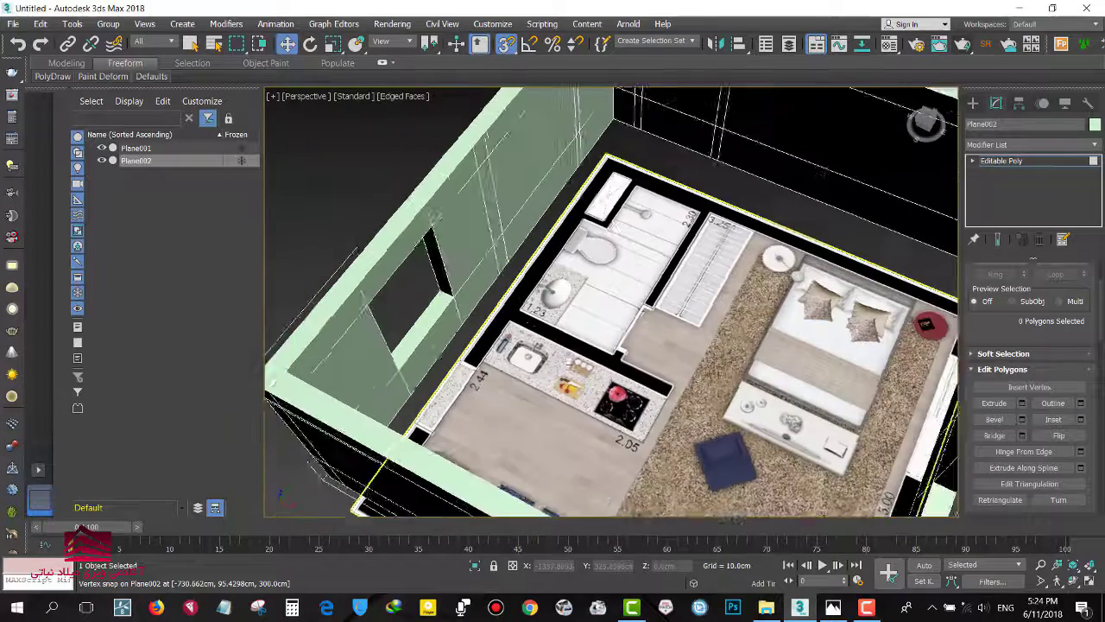
alt+middle_drag(492, 301, 587, 390)
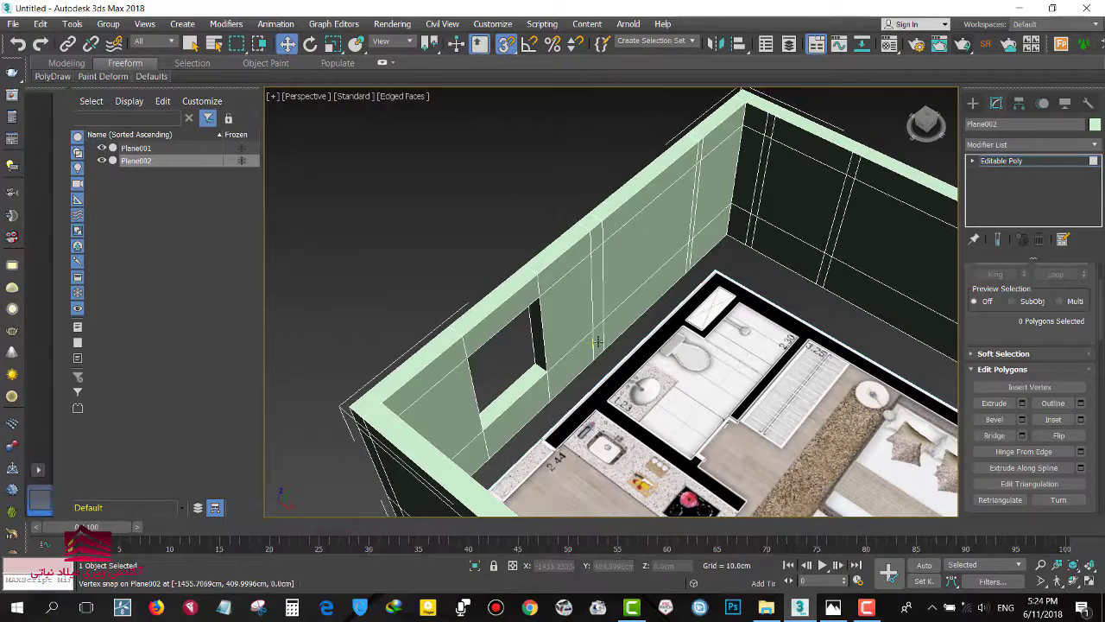
key(5)
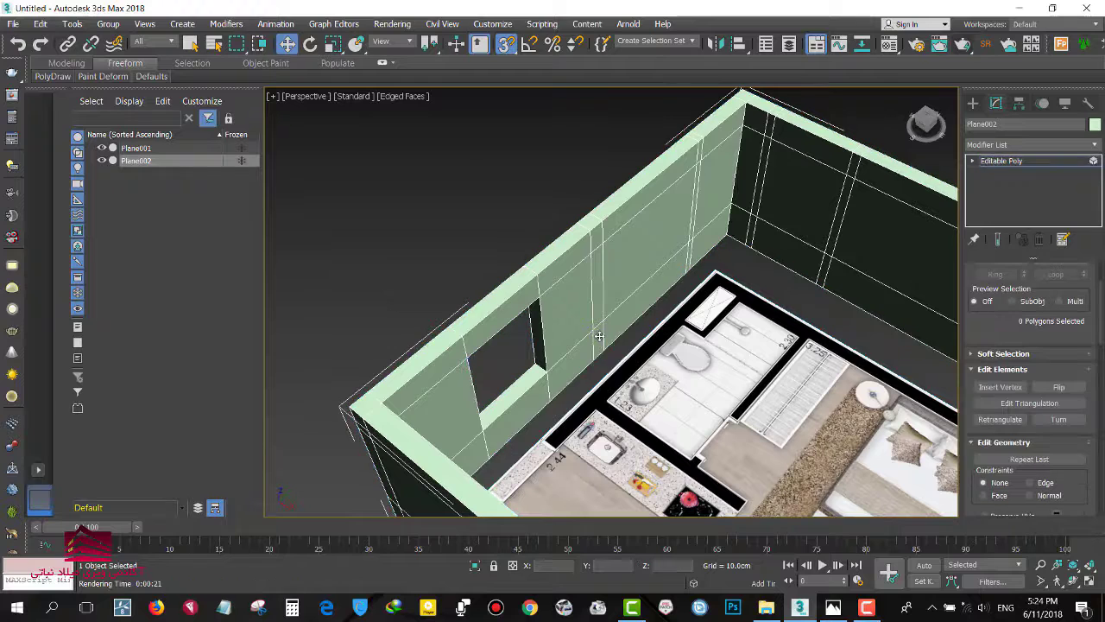
click(599, 335)
key(4)
click(599, 336)
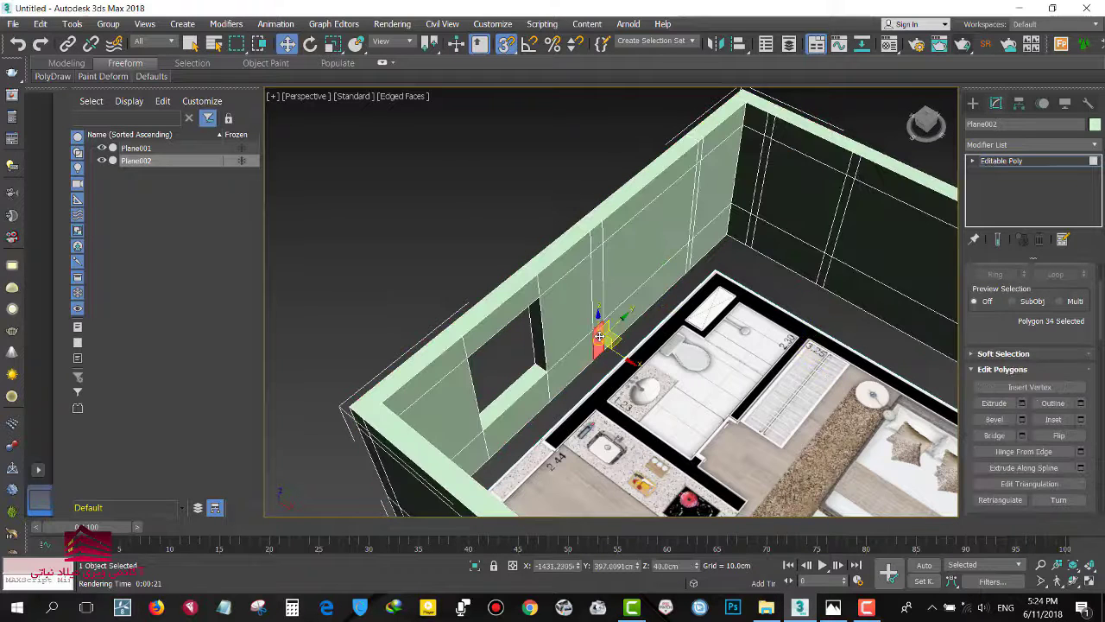
ctrl+click(597, 259)
ctrl+click(597, 306)
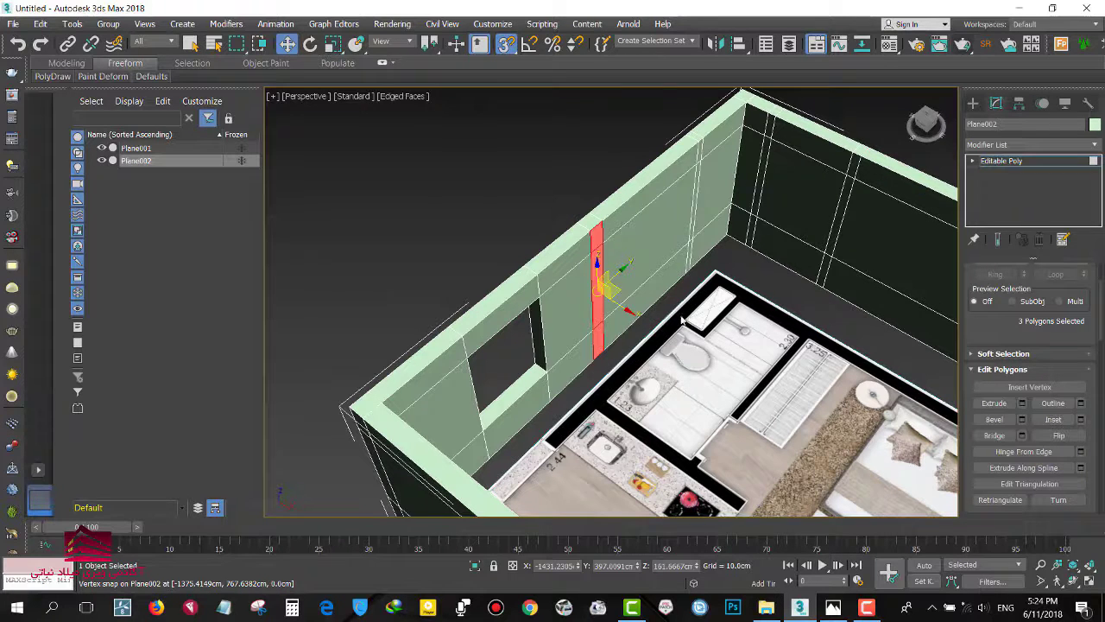
key(t)
scroll(572, 354, up, 5)
Extrude the selected wall faces in three stages of about 193.5, 32 and 89 cm.
scroll(544, 413, down, 1)
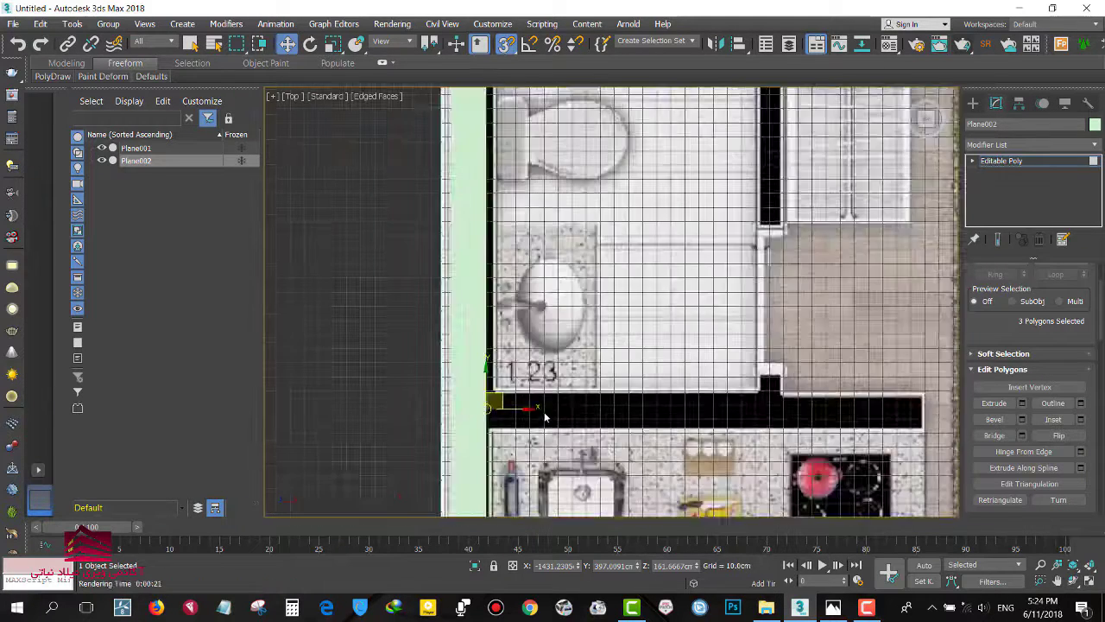
right_click(503, 357)
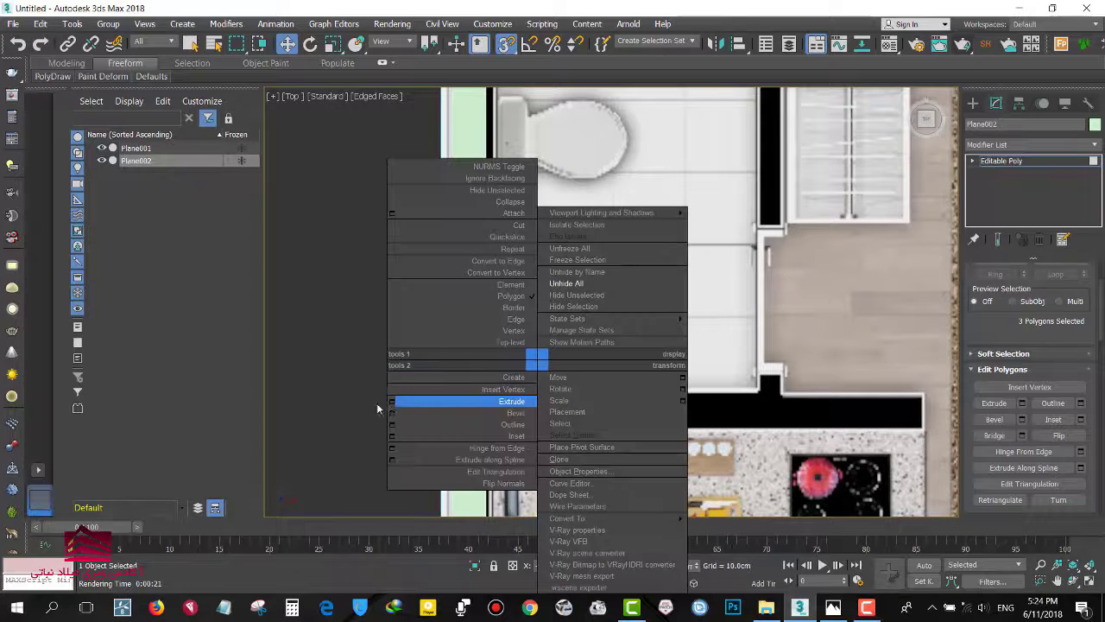
click(389, 401)
drag(622, 330, 635, 121)
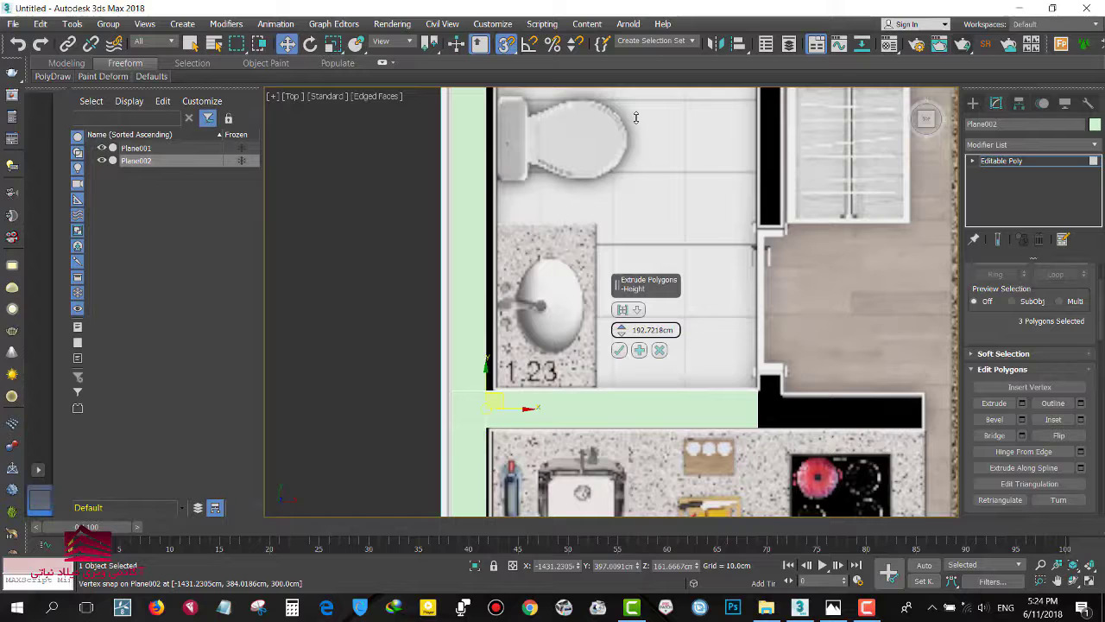
drag(634, 116, 637, 232)
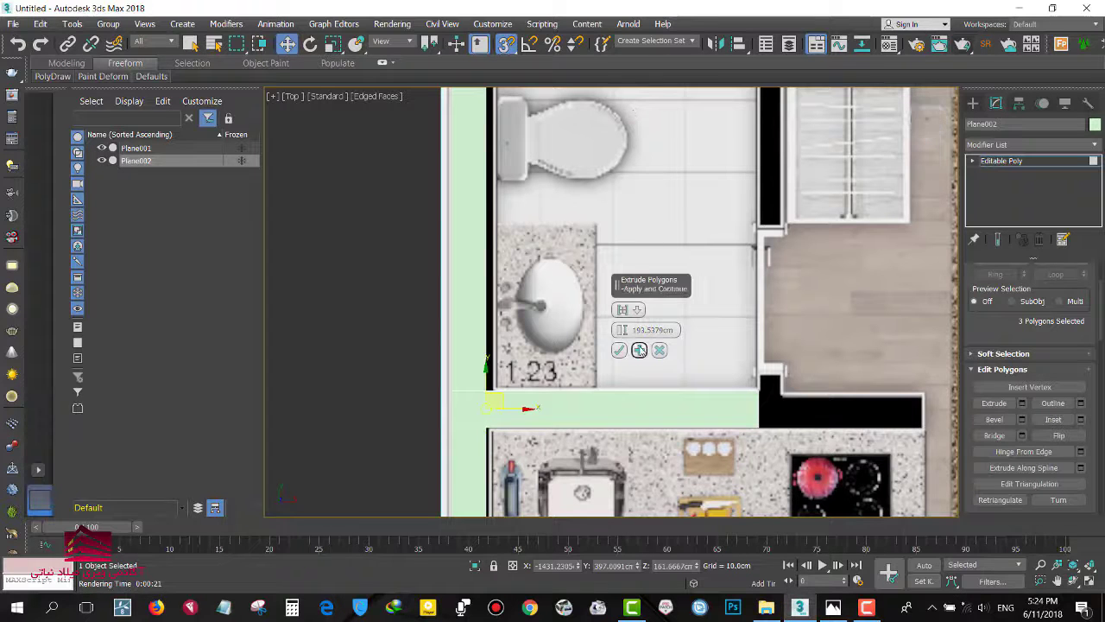
click(640, 350)
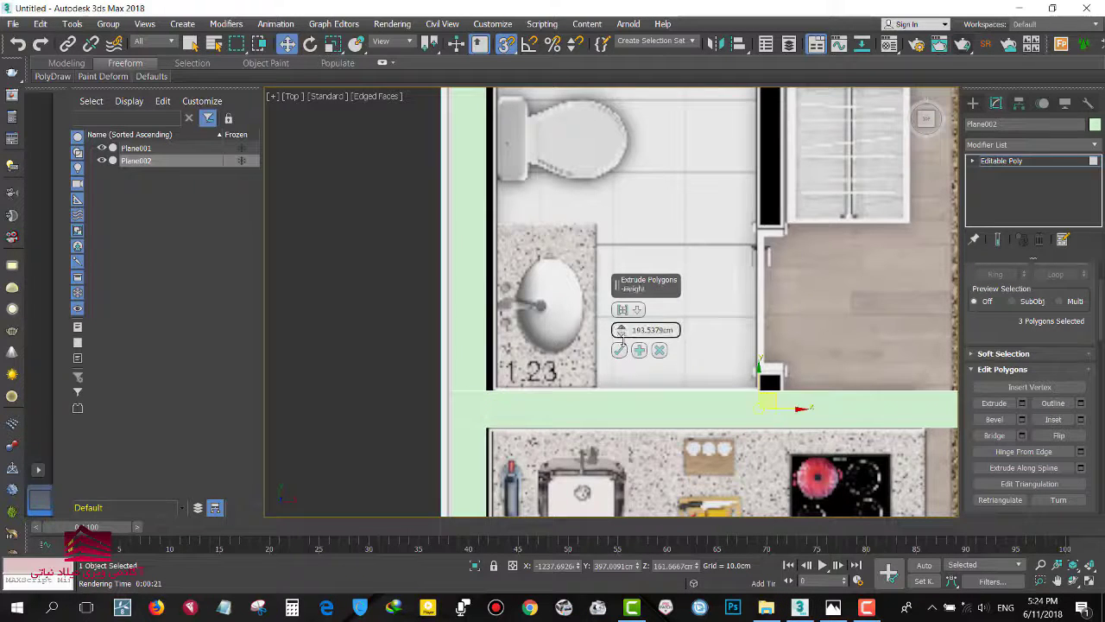
drag(620, 331, 620, 380)
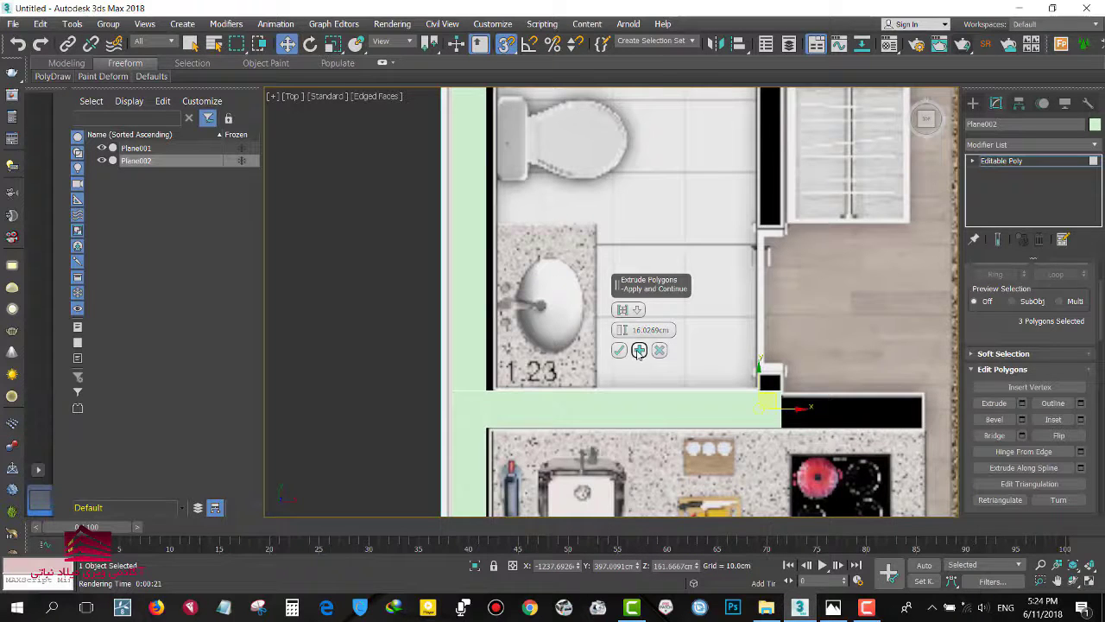
click(640, 350)
drag(620, 326, 611, 224)
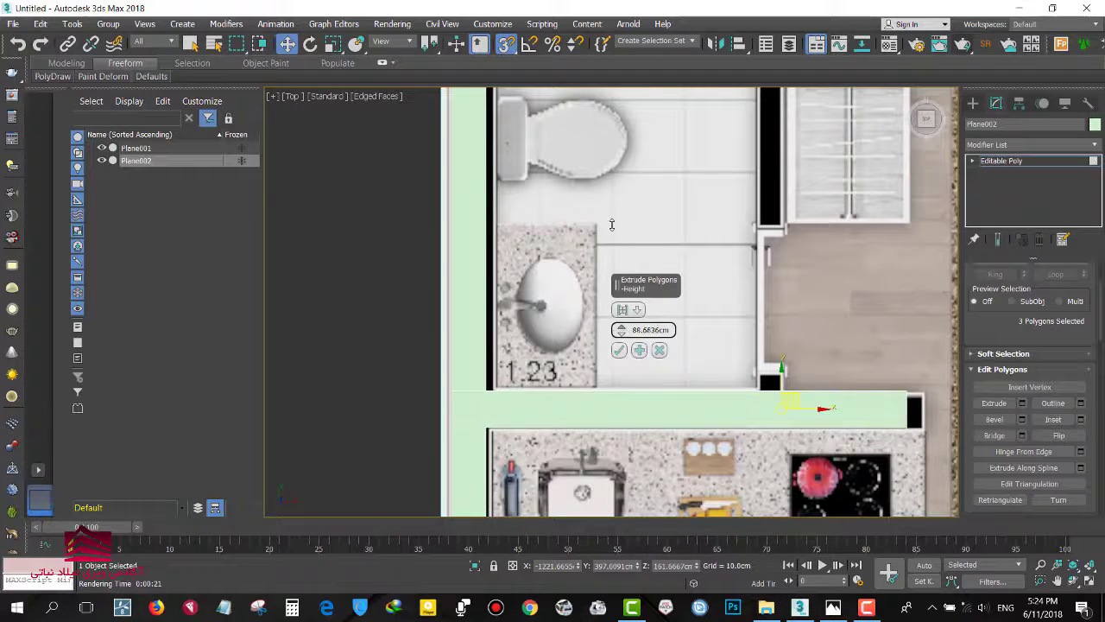
click(619, 349)
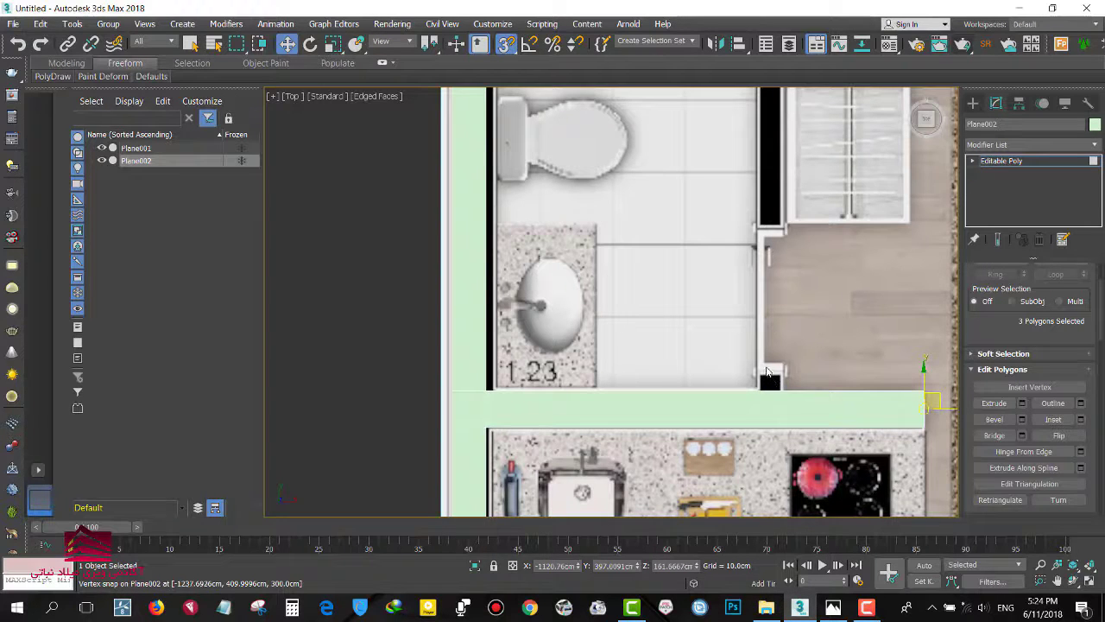
Select a small face on the new wall strip and extrude it about 12.8 cm.
drag(772, 413, 713, 416)
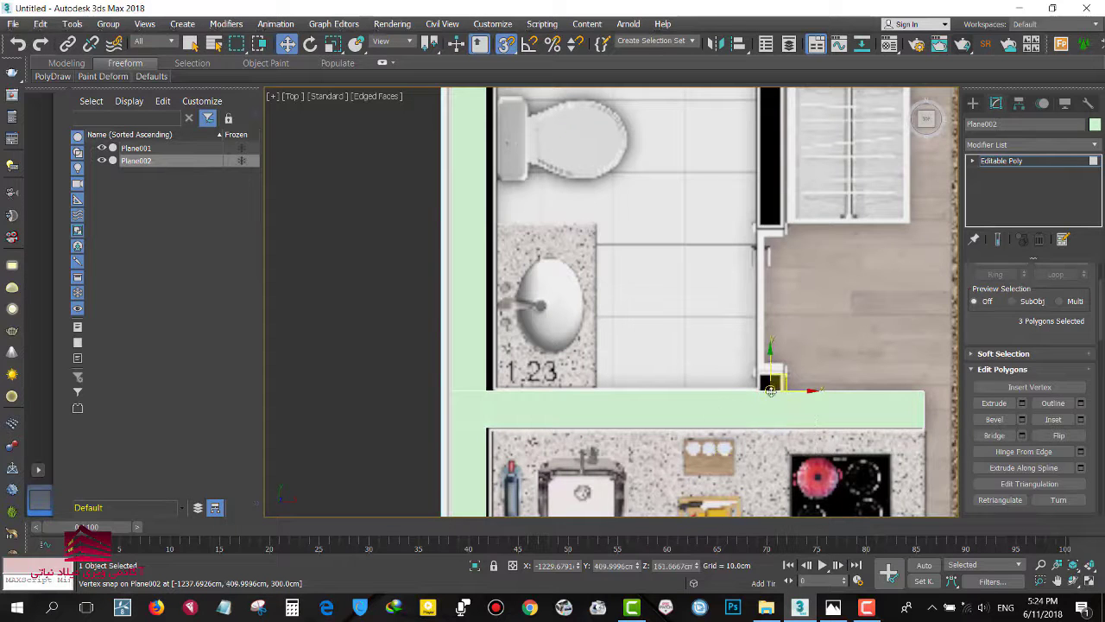
right_click(750, 360)
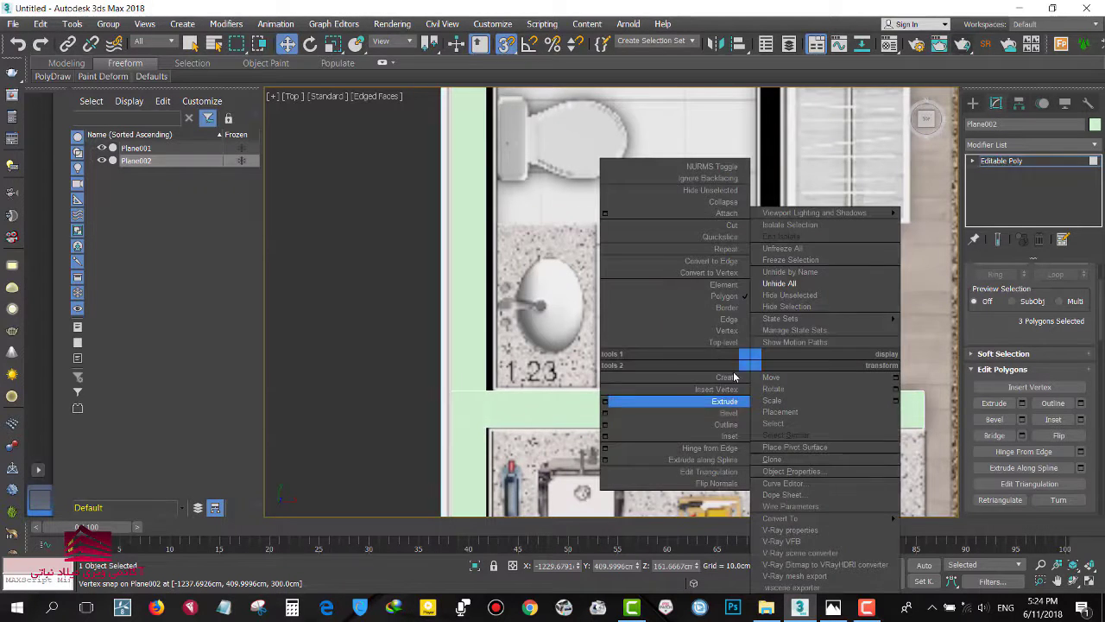
click(611, 404)
drag(625, 336, 651, 450)
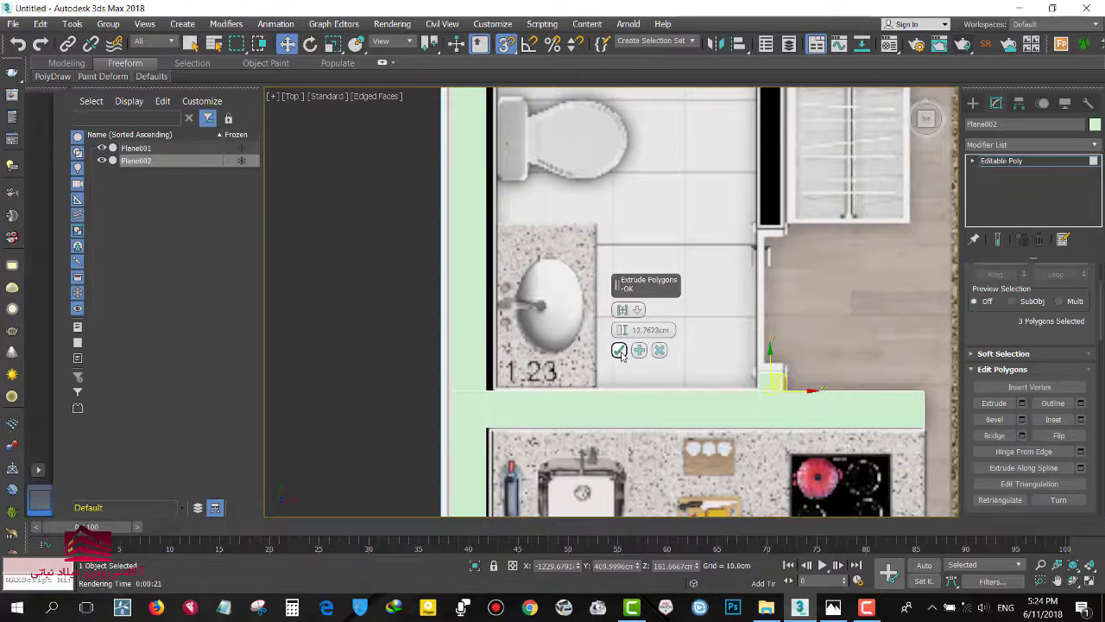
click(619, 350)
middle_drag(686, 328, 680, 510)
middle_drag(734, 160, 711, 236)
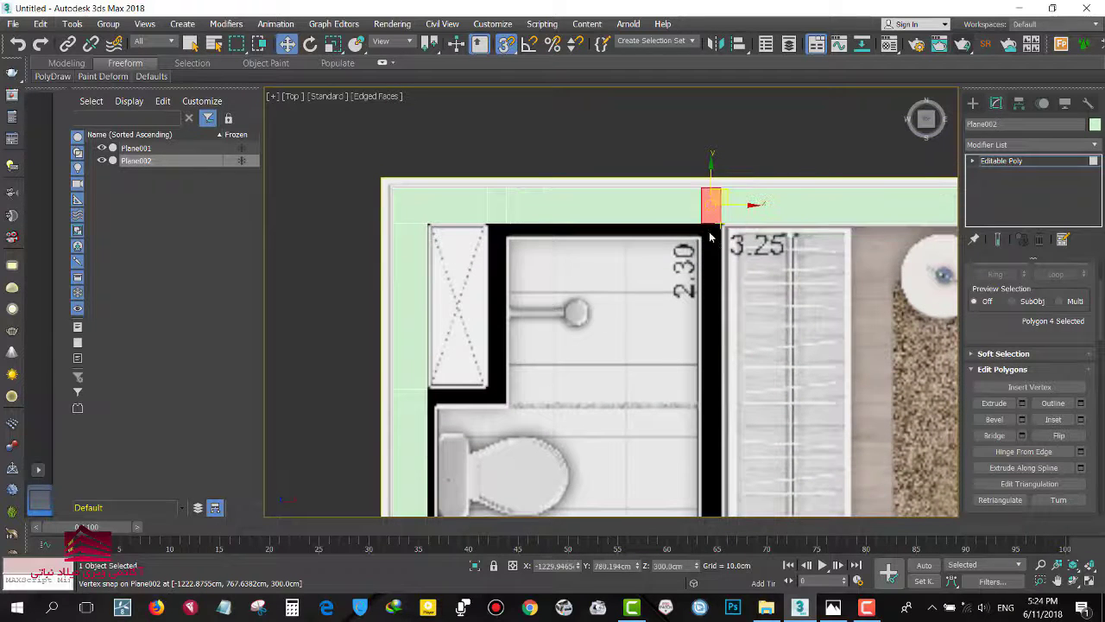
Select the bathroom–wardrobe partition faces and extrude them to about 206.6 cm high.
shift+click(697, 209)
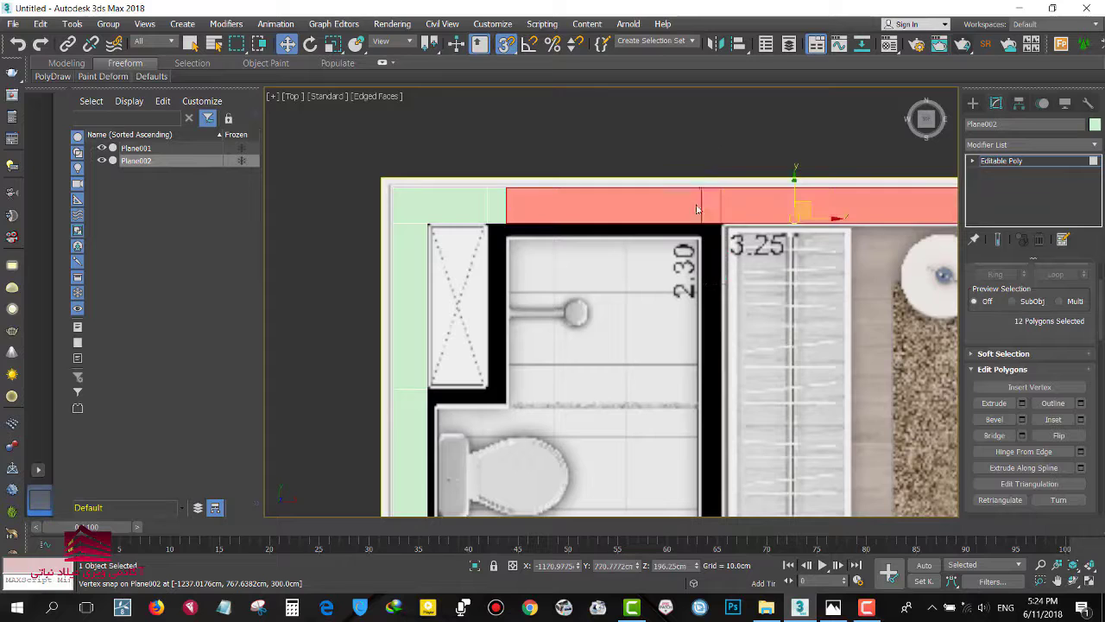
alt+click(787, 209)
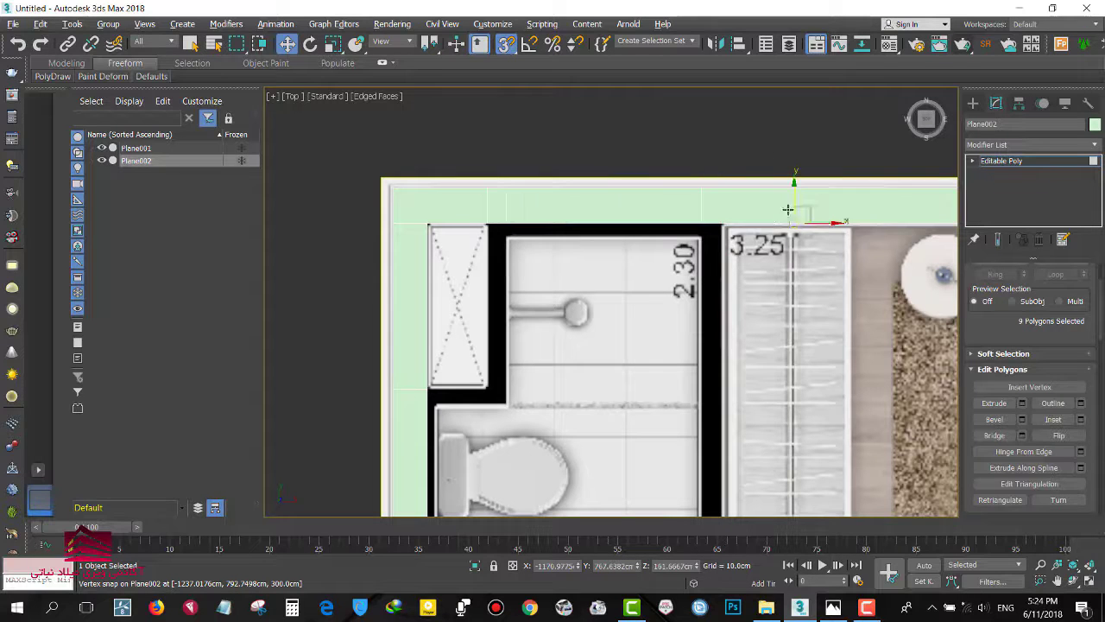
alt+click(787, 278)
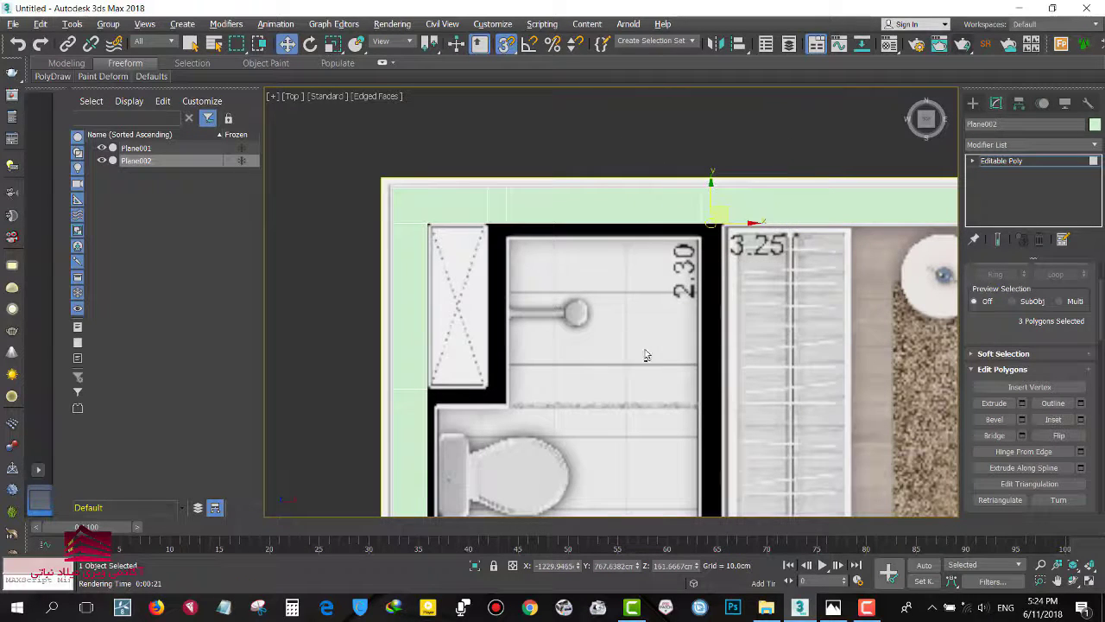
right_click(696, 211)
click(545, 248)
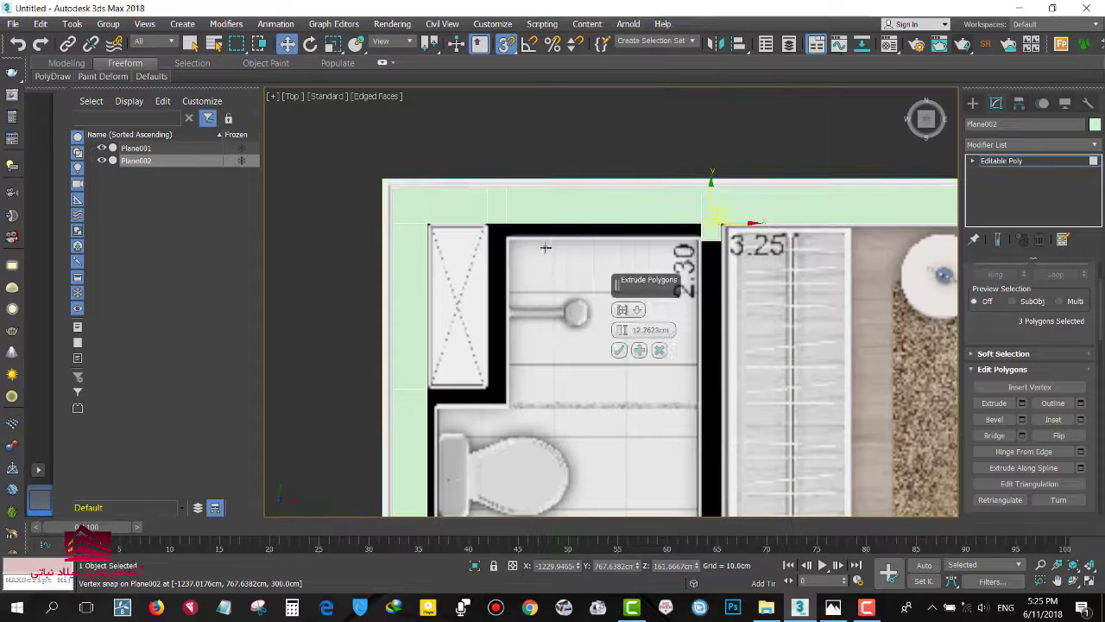
drag(619, 329, 640, 290)
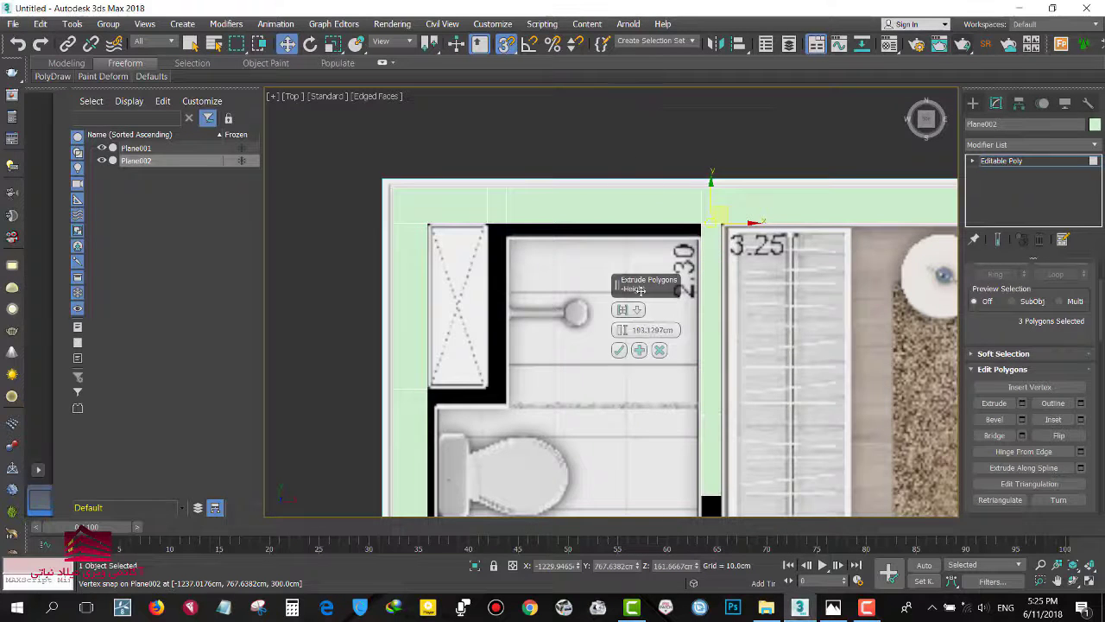
middle_drag(620, 414, 611, 274)
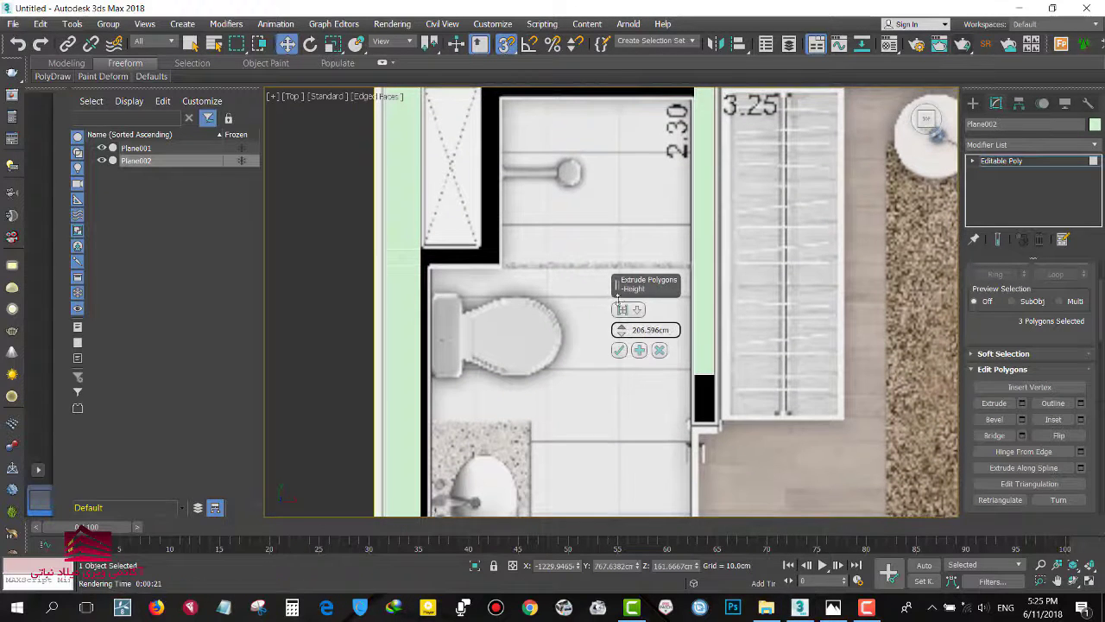
click(619, 350)
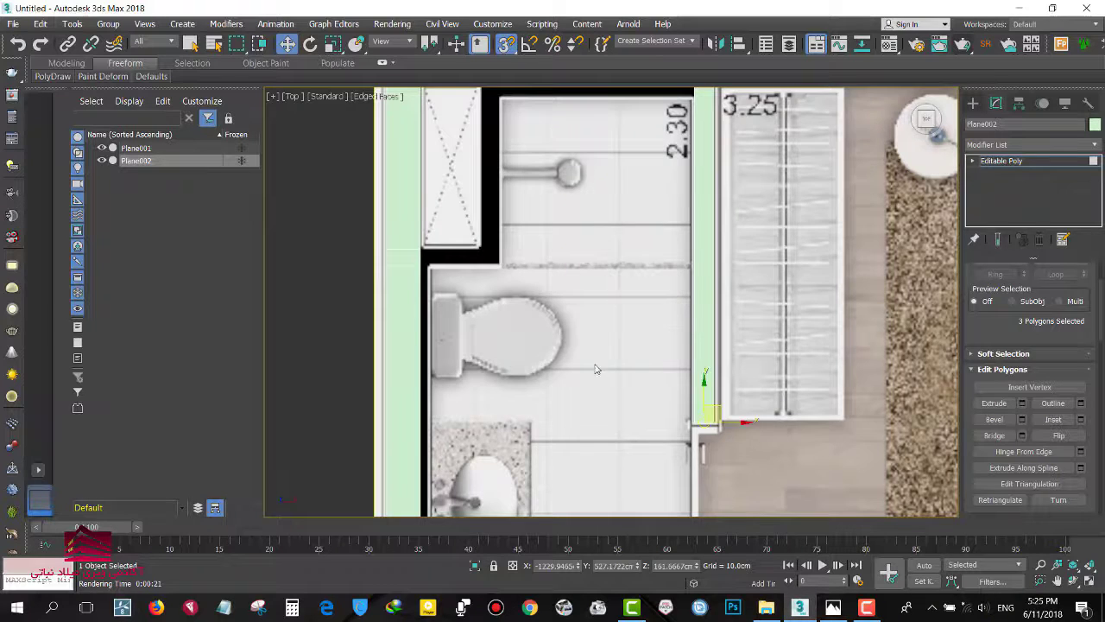
scroll(587, 369, down, 5)
scroll(587, 380, up, 1)
Orbit and zoom to a tilted 3D view looking down into the walled rooms.
click(973, 103)
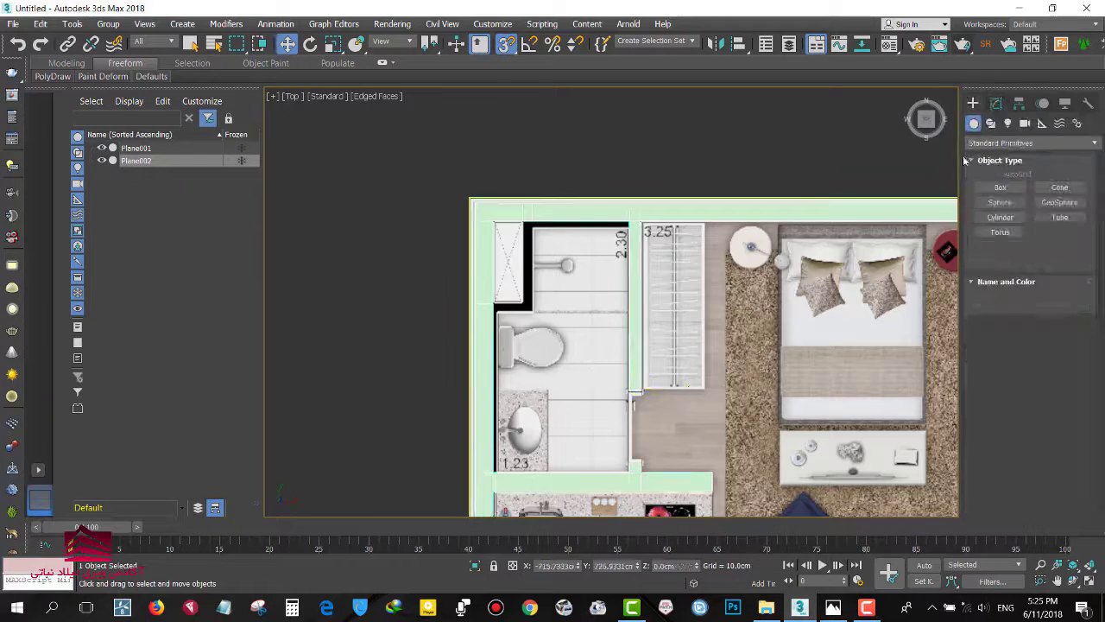
mouse_move(604, 328)
alt+middle_down()
mouse_move(575, 251)
mouse_move(524, 225)
mouse_move(589, 264)
alt+middle_up()
scroll(575, 251, down, 3)
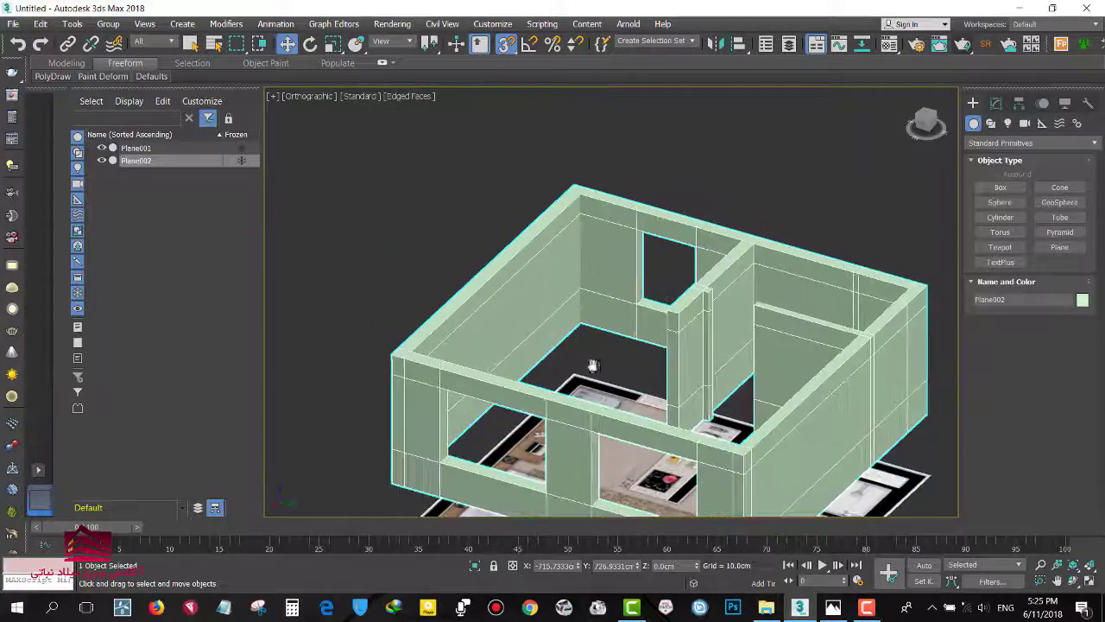
mouse_move(594, 367)
alt+middle_down()
mouse_move(668, 373)
mouse_move(552, 369)
mouse_move(585, 333)
alt+middle_up()
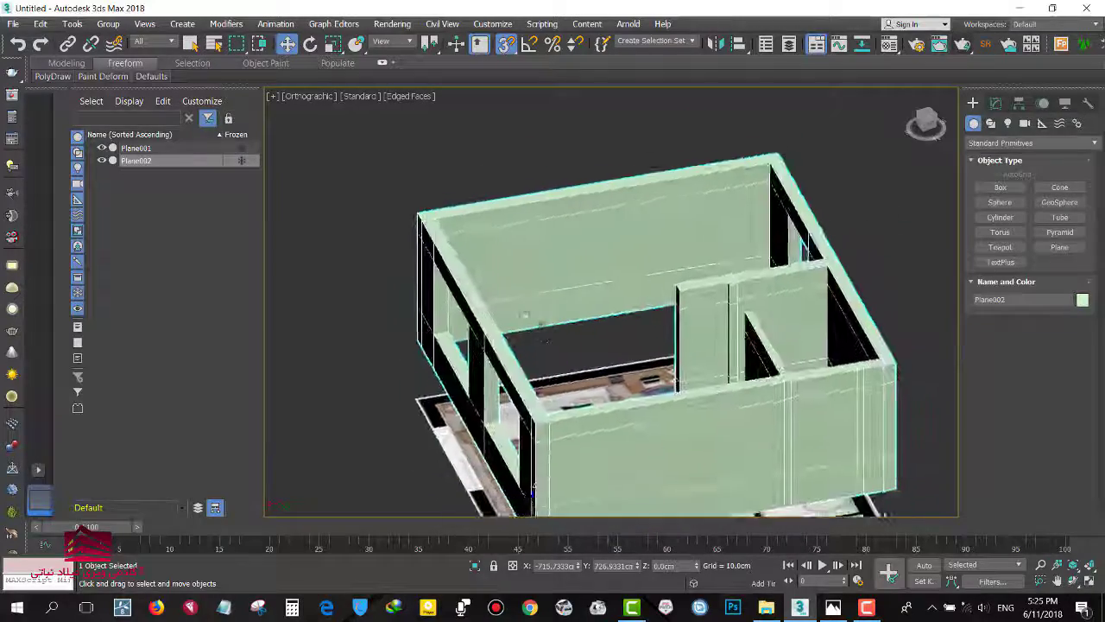
scroll(714, 266, up, 3)
scroll(714, 266, up, 2)
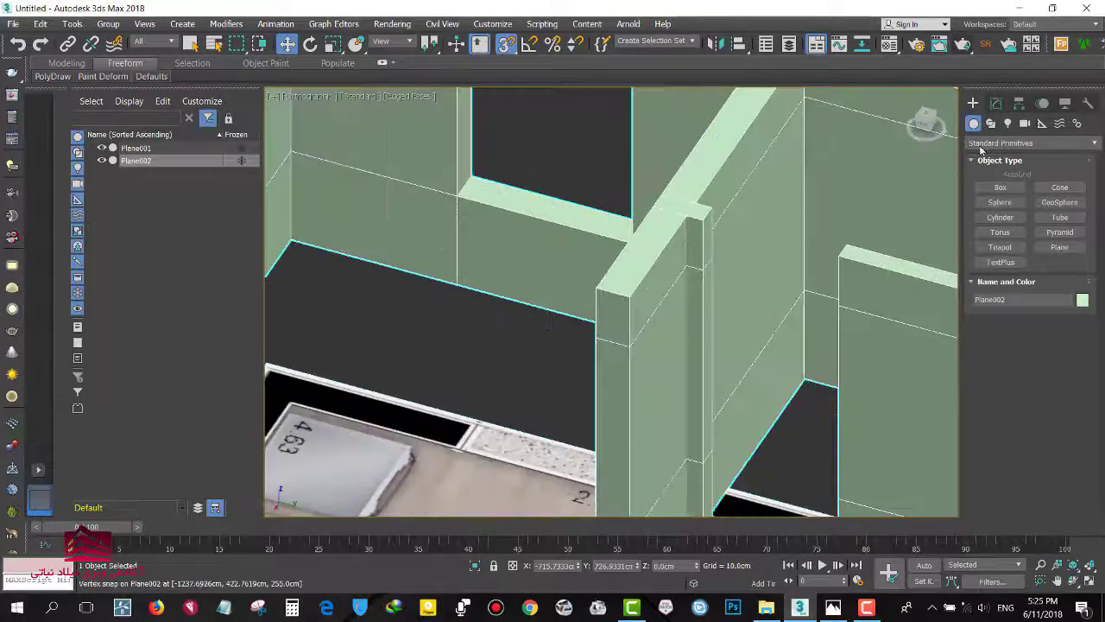
Select the partition wall's end face in Polygon sub-object mode.
click(997, 103)
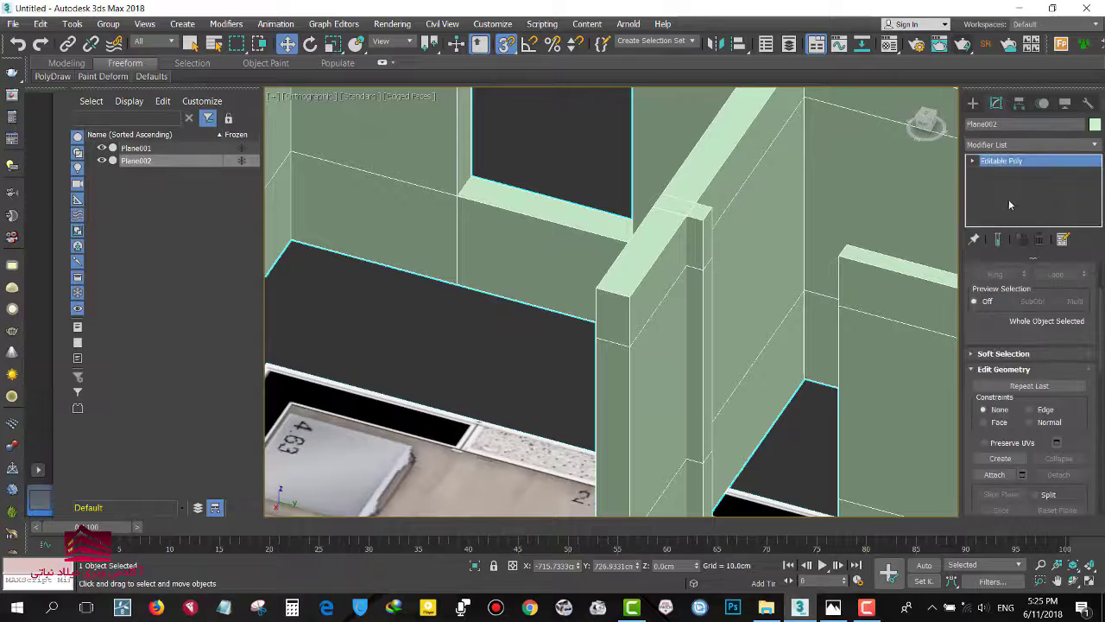
key(4)
click(706, 239)
Add the facing wall's end face and Bridge it to the partition, then orbit out to view the apartment.
alt+middle_drag(717, 287, 788, 177)
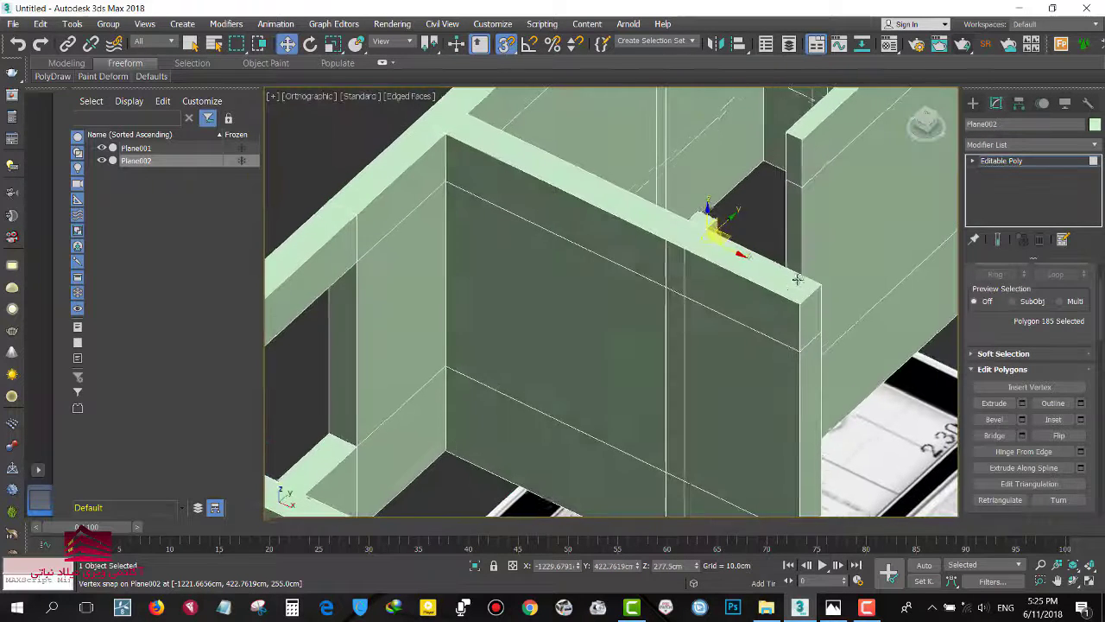
ctrl+click(794, 164)
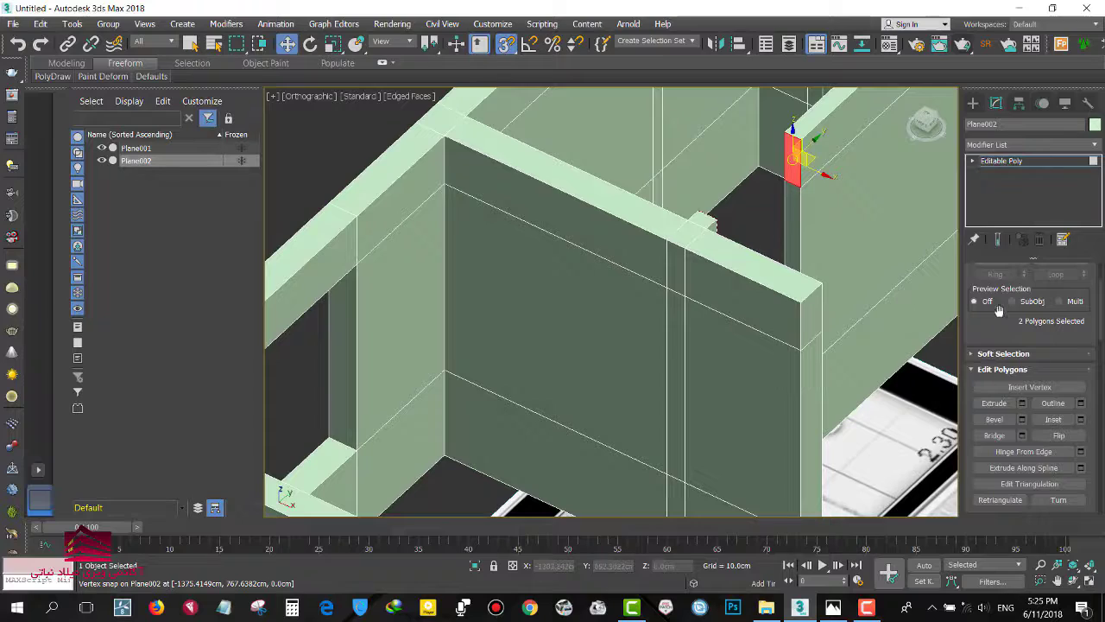
scroll(999, 310, down, 3)
click(994, 361)
alt+middle_drag(881, 385, 835, 410)
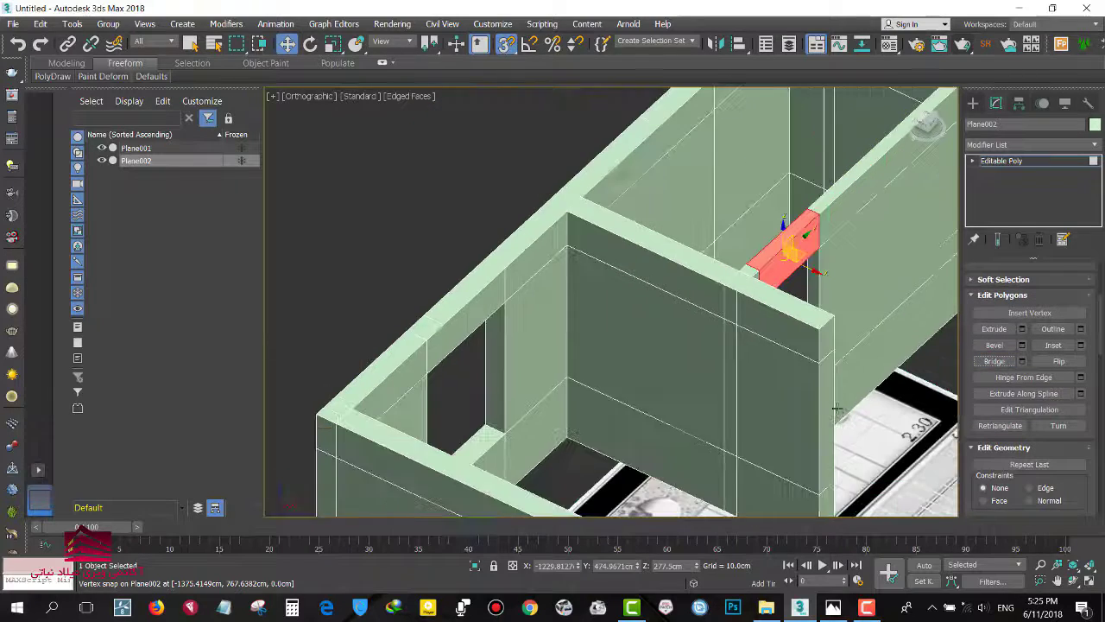
scroll(836, 410, down, 2)
mouse_move(745, 403)
alt+middle_down()
mouse_move(521, 271)
mouse_move(666, 365)
mouse_move(732, 353)
mouse_move(741, 367)
alt+middle_up()
scroll(521, 271, down, 2)
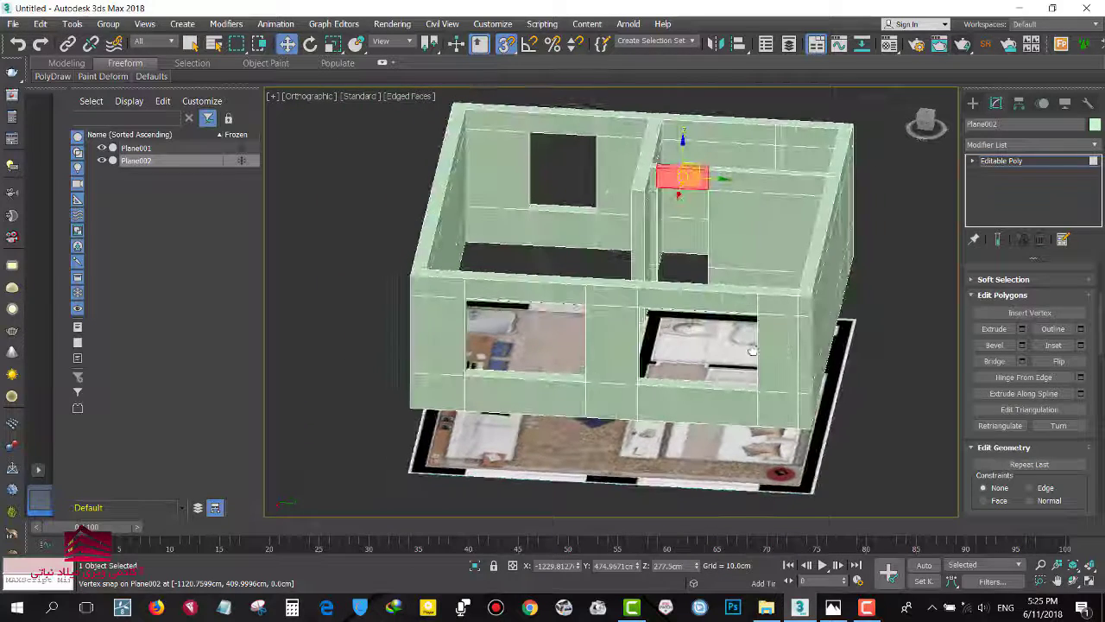
click(973, 103)
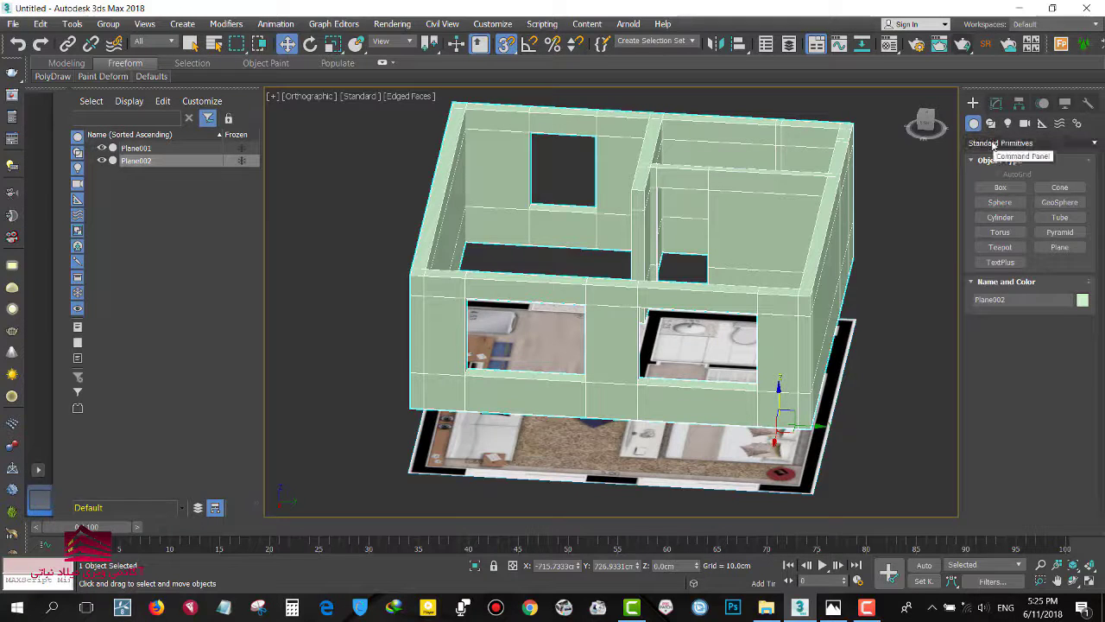
Create a fixed window spanning the bathroom opening, snapped jamb to jamb.
click(993, 145)
click(994, 258)
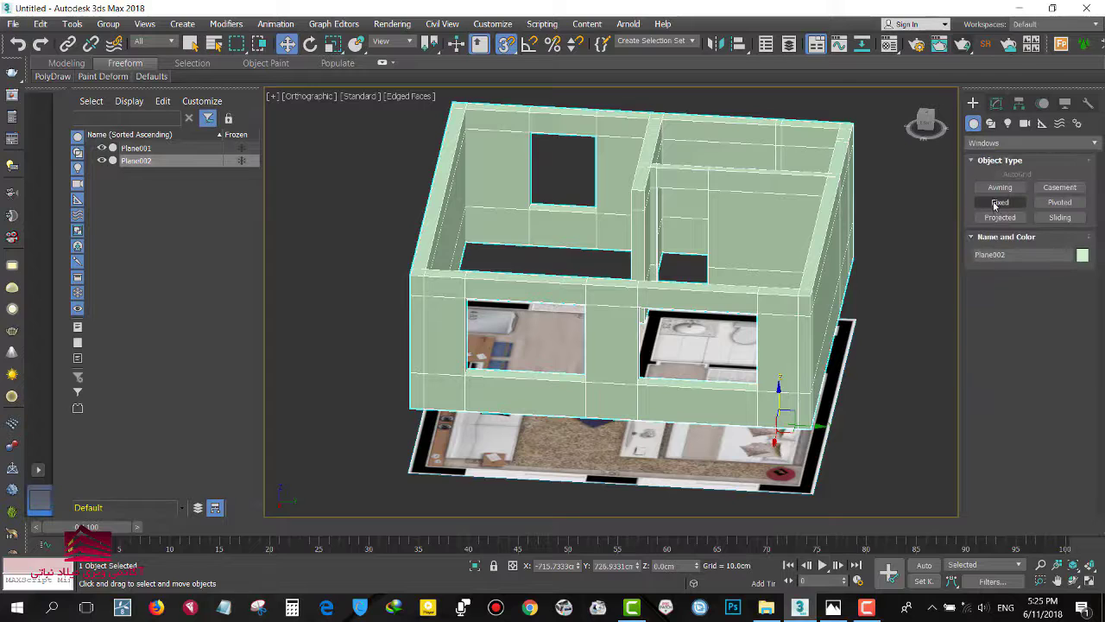
click(1000, 203)
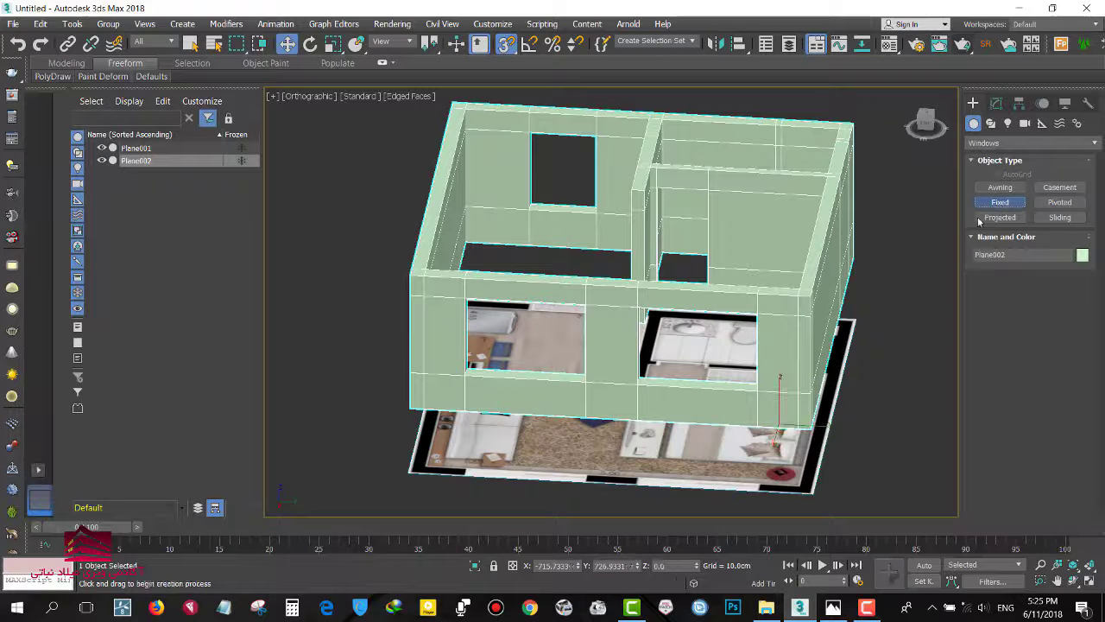
scroll(645, 379, up, 2)
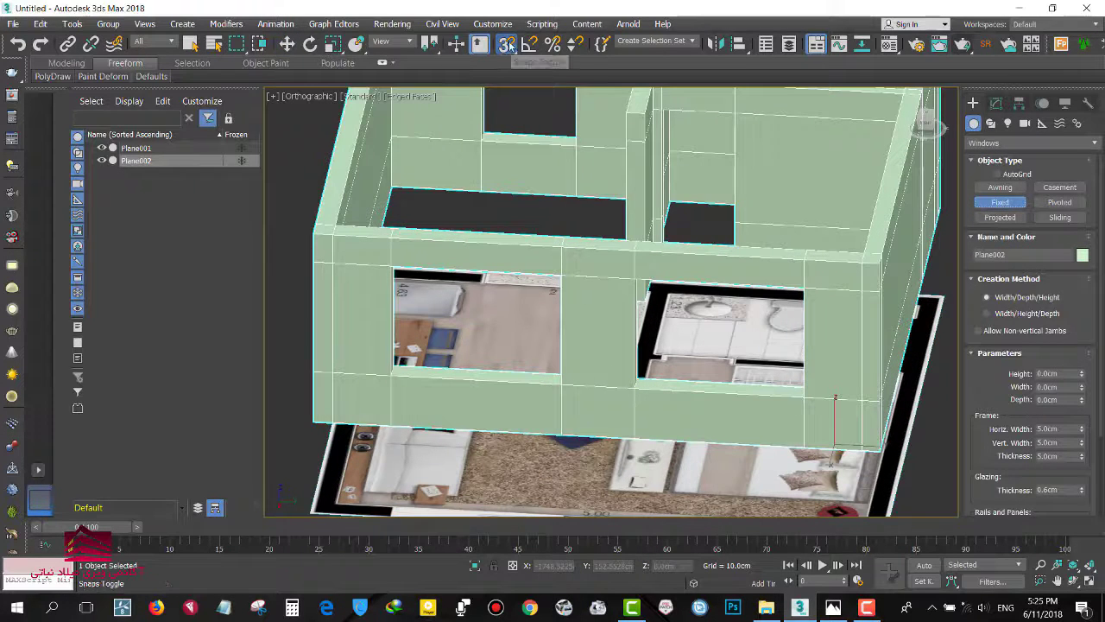
scroll(561, 416, up, 3)
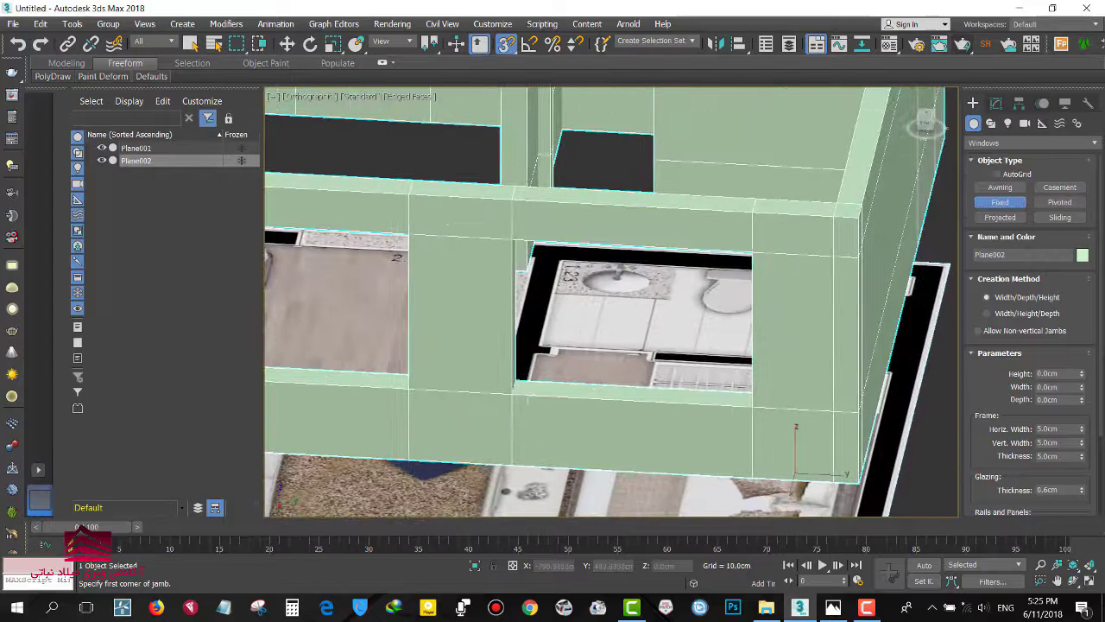
mouse_move(514, 393)
mouse_down()
mouse_move(750, 409)
mouse_move(659, 406)
mouse_up()
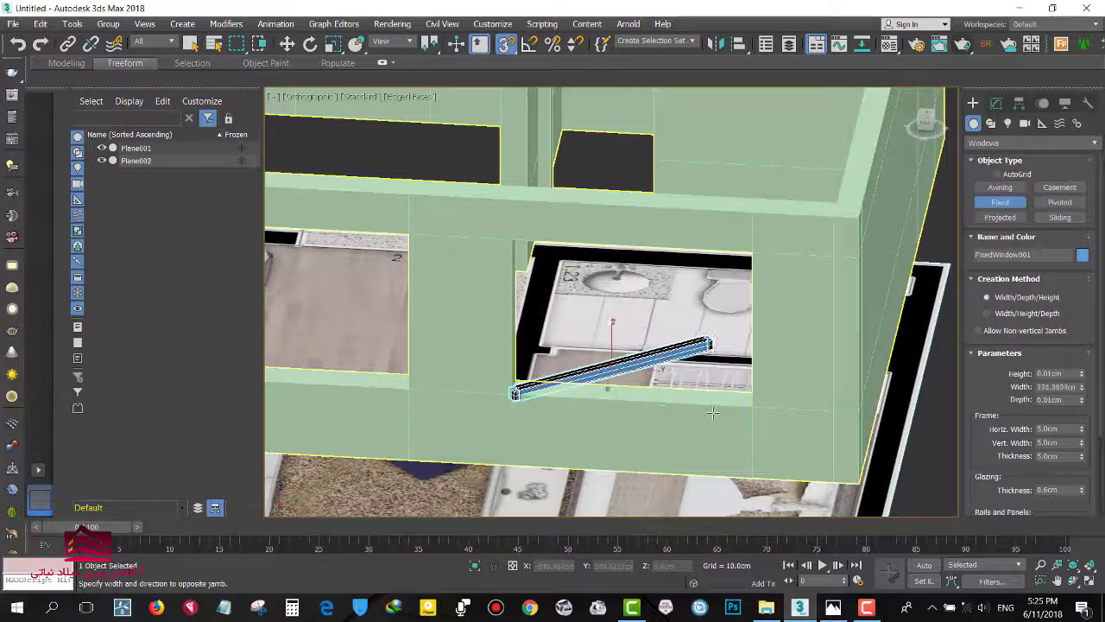
drag(659, 406, 749, 409)
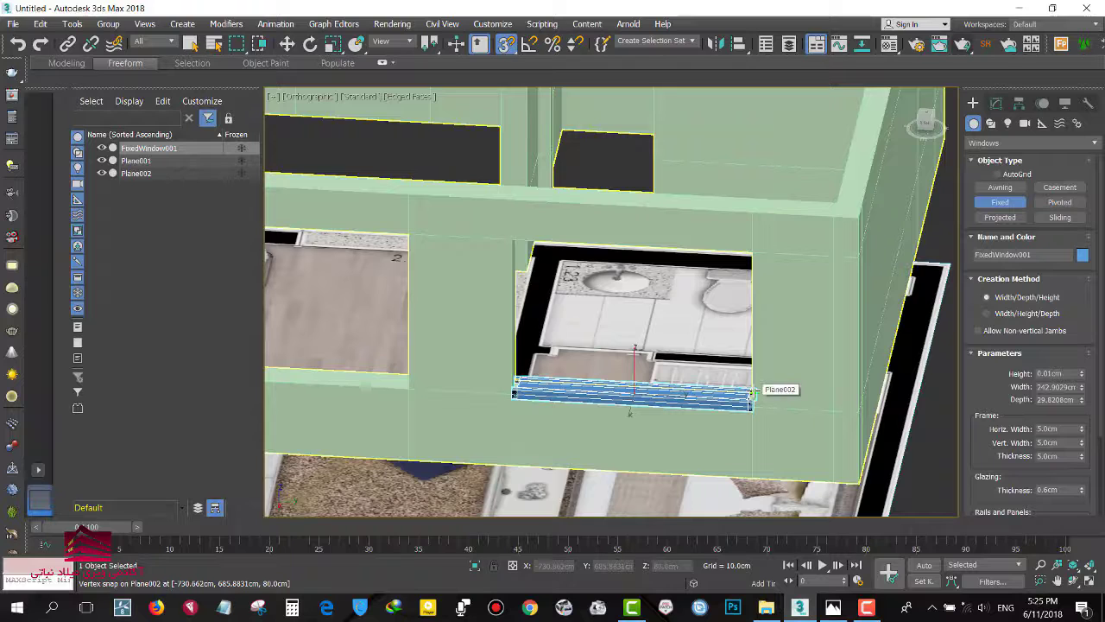
click(751, 393)
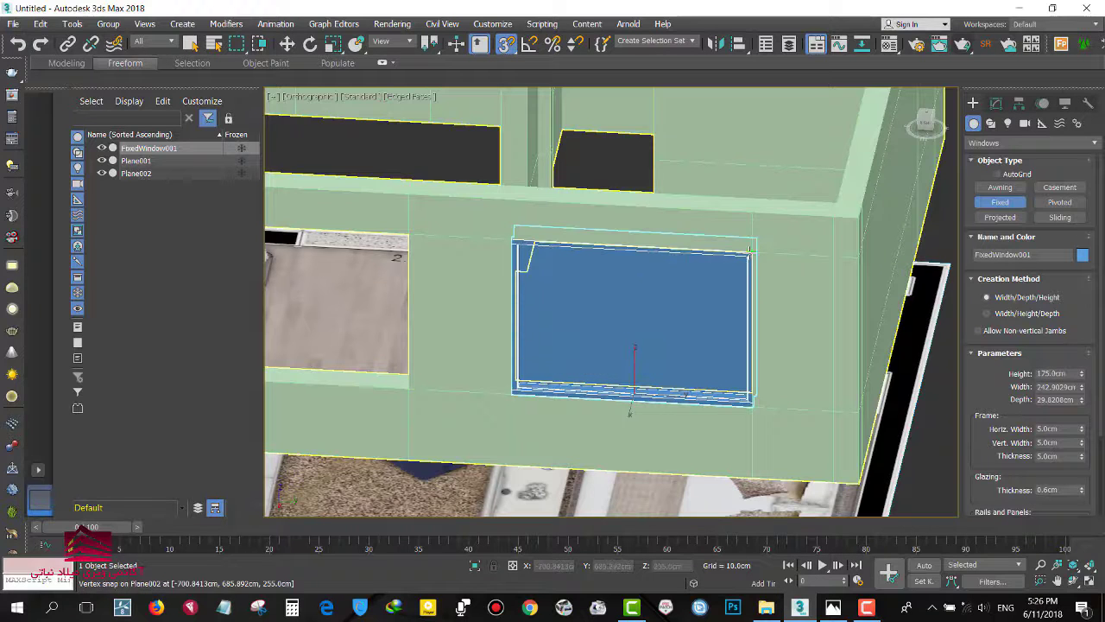
Add a second fixed window across the left opening, 175 cm high.
middle_drag(650, 356, 749, 374)
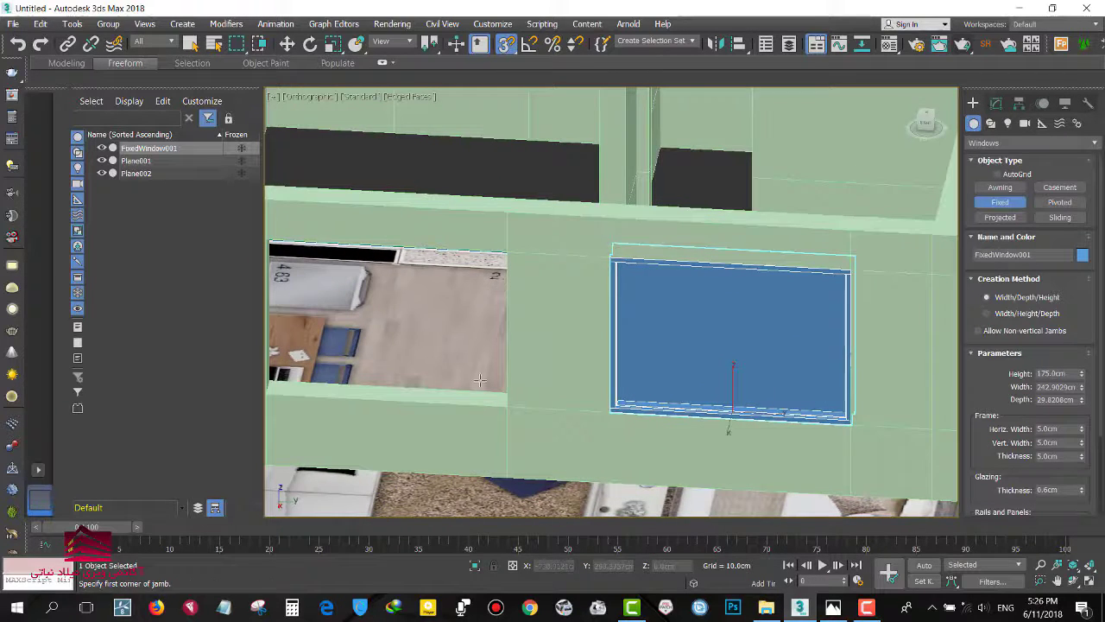
middle_drag(479, 380, 686, 384)
drag(682, 407, 451, 380)
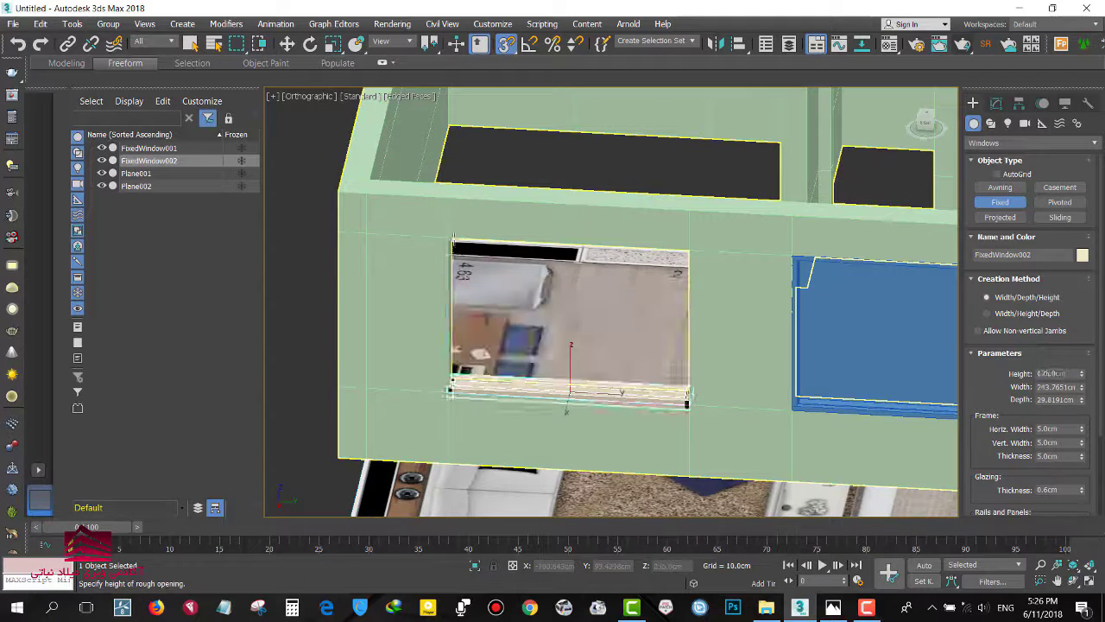
click(573, 247)
middle_drag(610, 283, 557, 472)
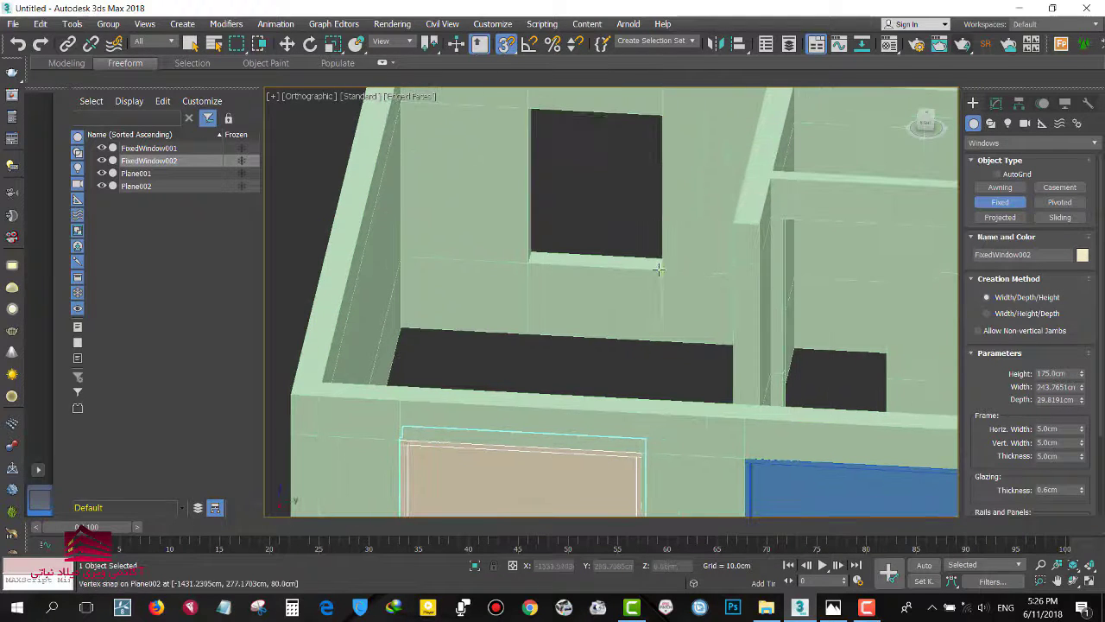
Draw a third fixed window, 135.5555 cm wide and 175 cm high, across the upper opening.
drag(659, 269, 528, 257)
click(527, 255)
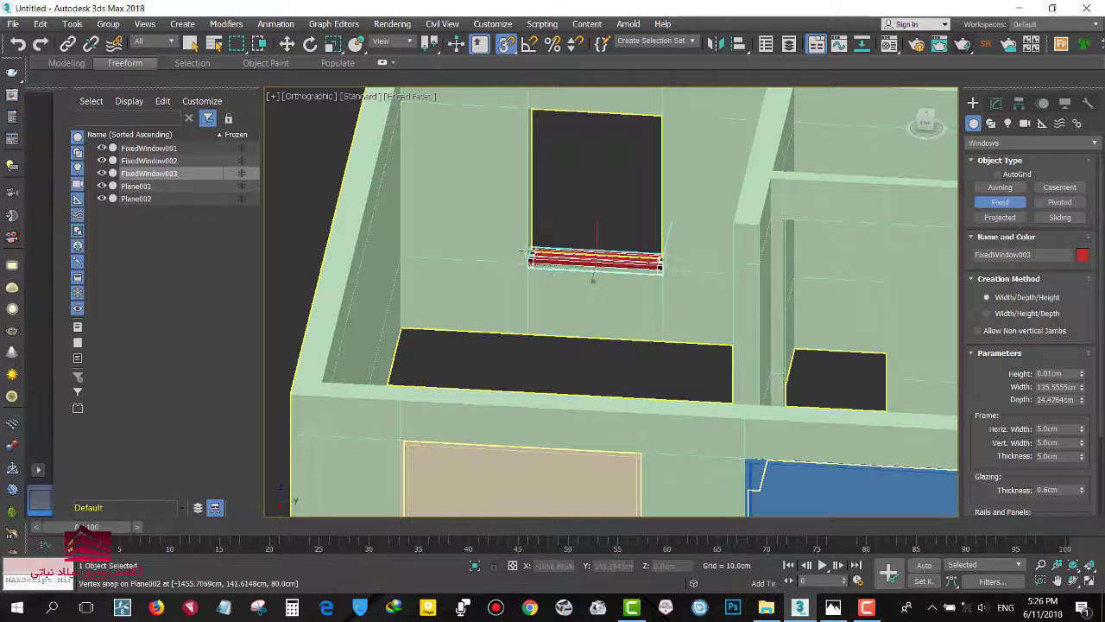
click(637, 295)
scroll(654, 349, down, 5)
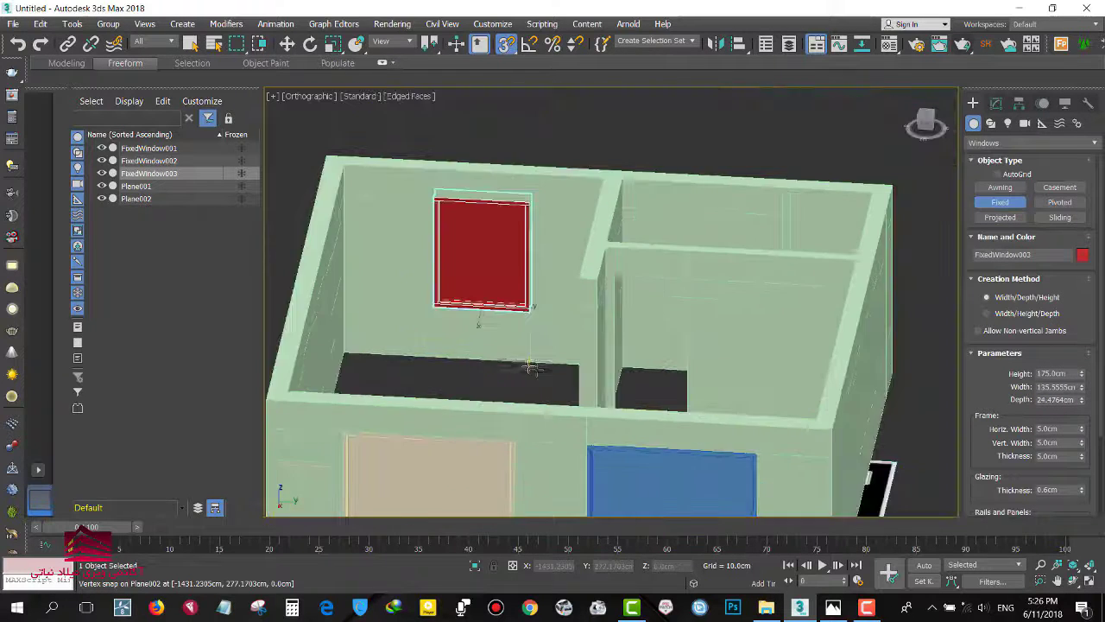
alt+middle_drag(528, 365, 568, 340)
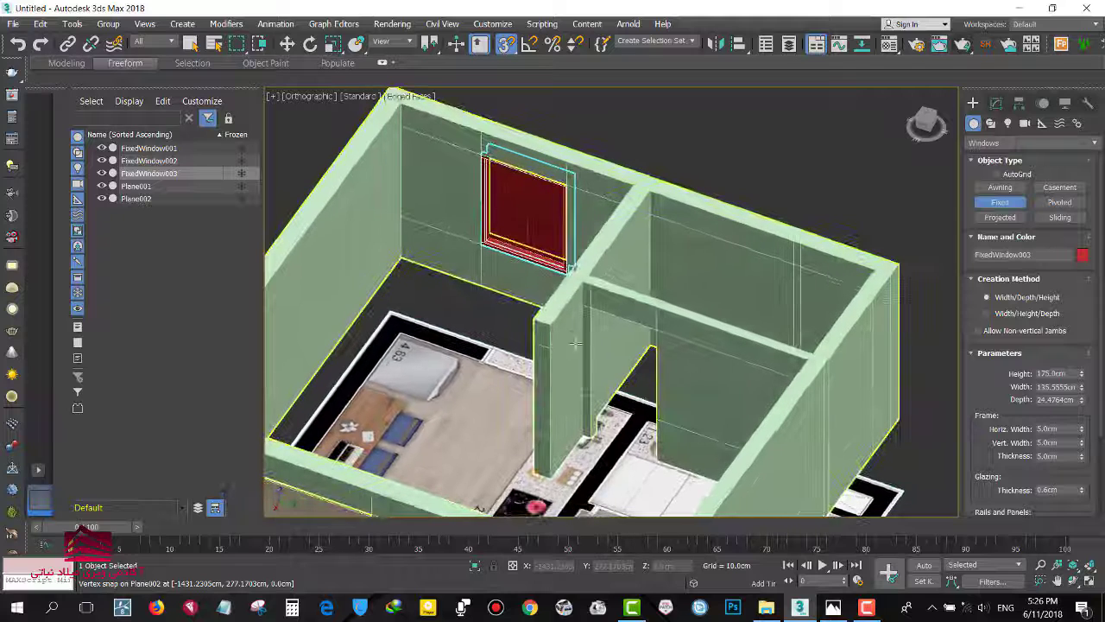
click(989, 143)
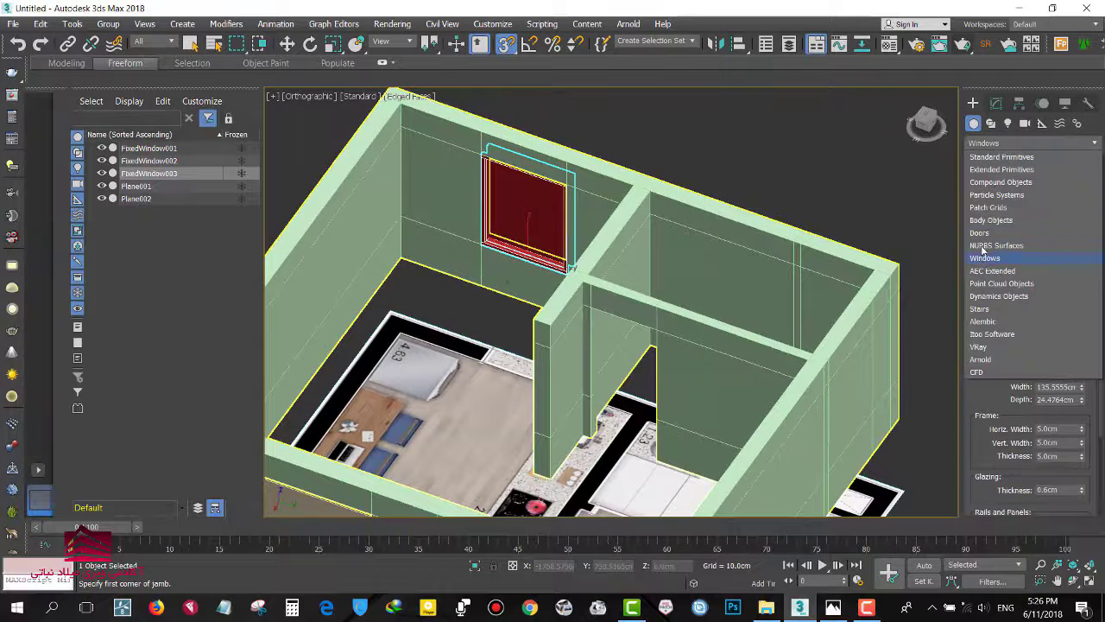
Create a BiFold door in the partition doorway, 104.4173 cm wide and 255 cm high.
click(980, 233)
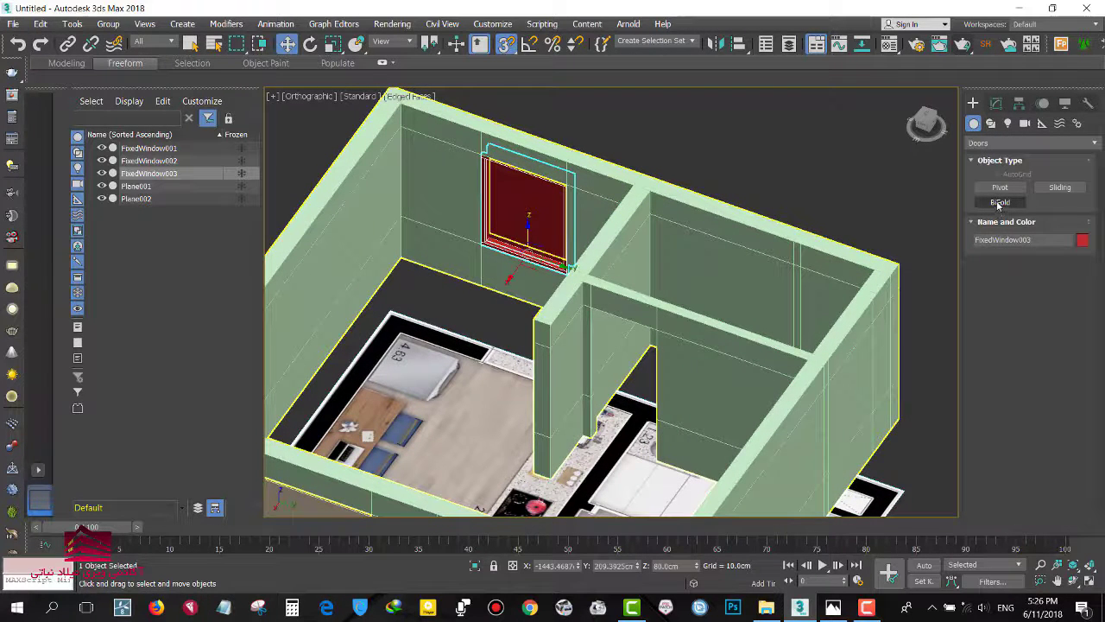
click(999, 203)
scroll(612, 440, up, 2)
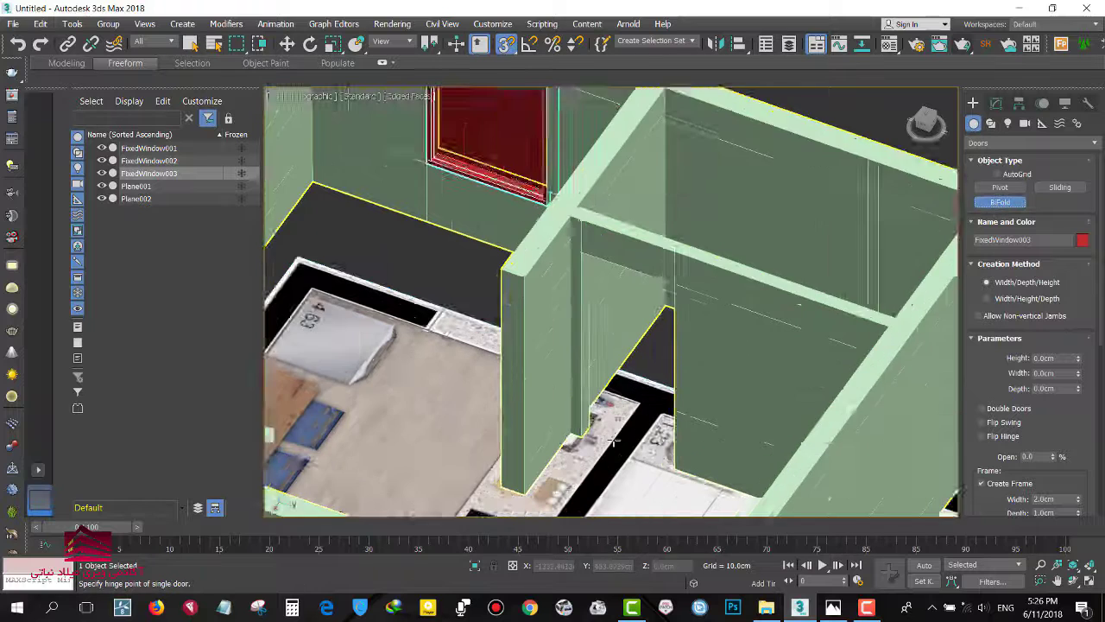
scroll(611, 441, up, 2)
drag(568, 438, 697, 482)
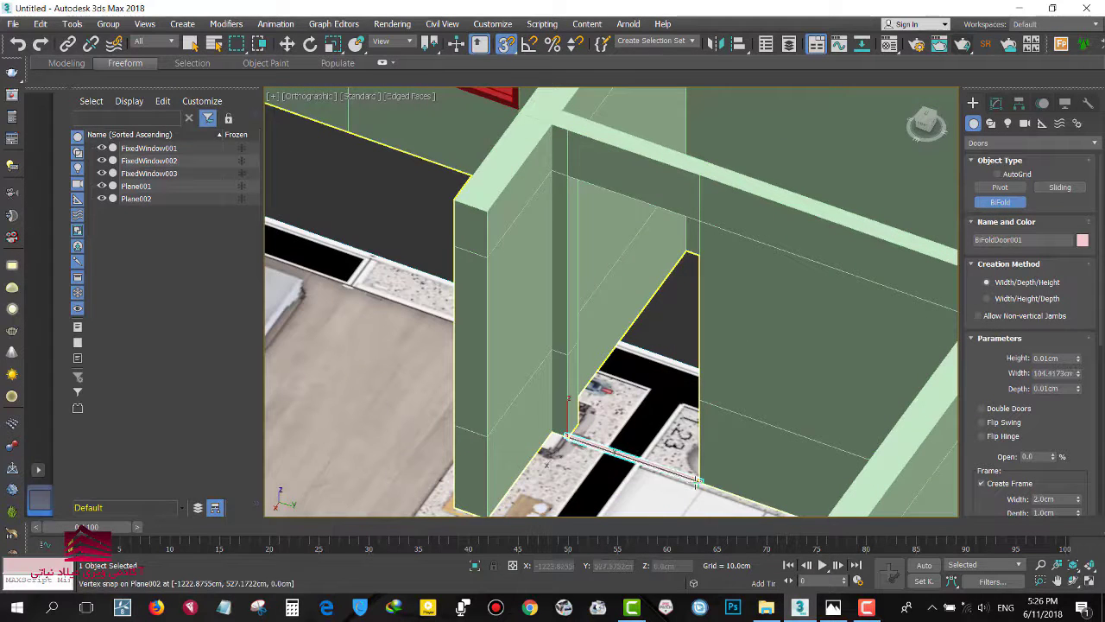
click(701, 467)
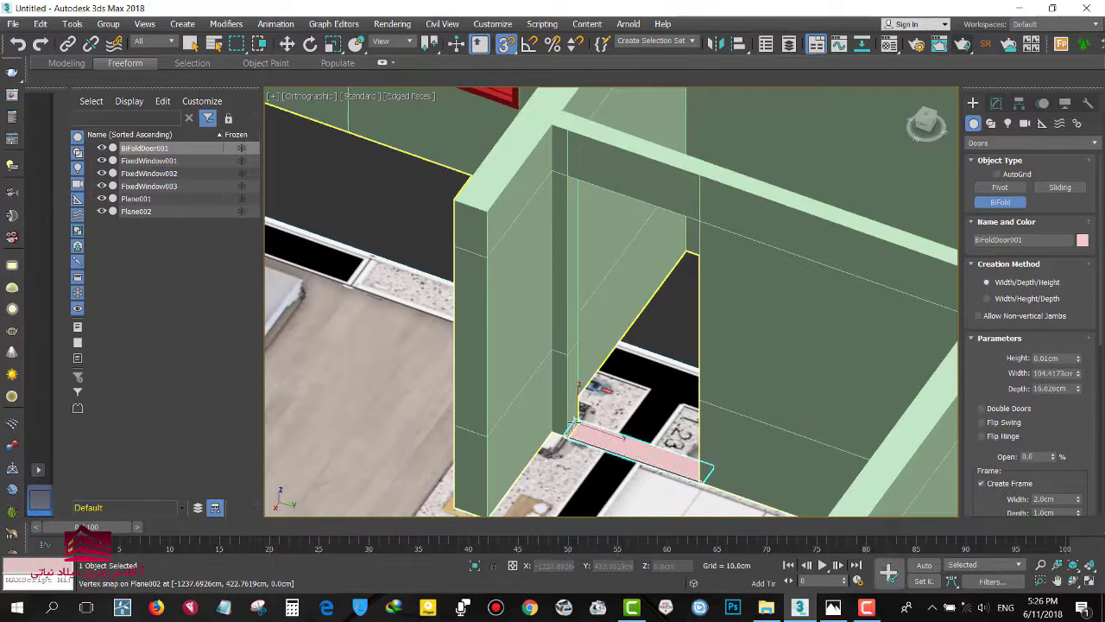
click(569, 175)
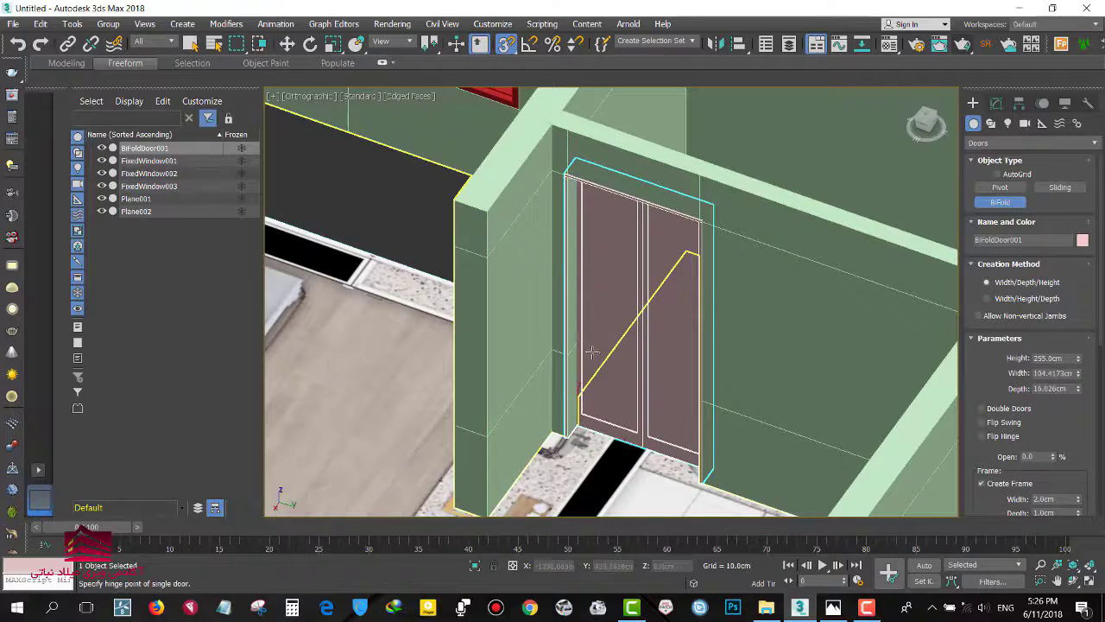
Orbit to check the new door and exit door creation.
mouse_move(609, 344)
alt+middle_down()
mouse_move(588, 347)
mouse_move(596, 364)
mouse_move(651, 395)
alt+middle_up()
scroll(597, 363, down, 5)
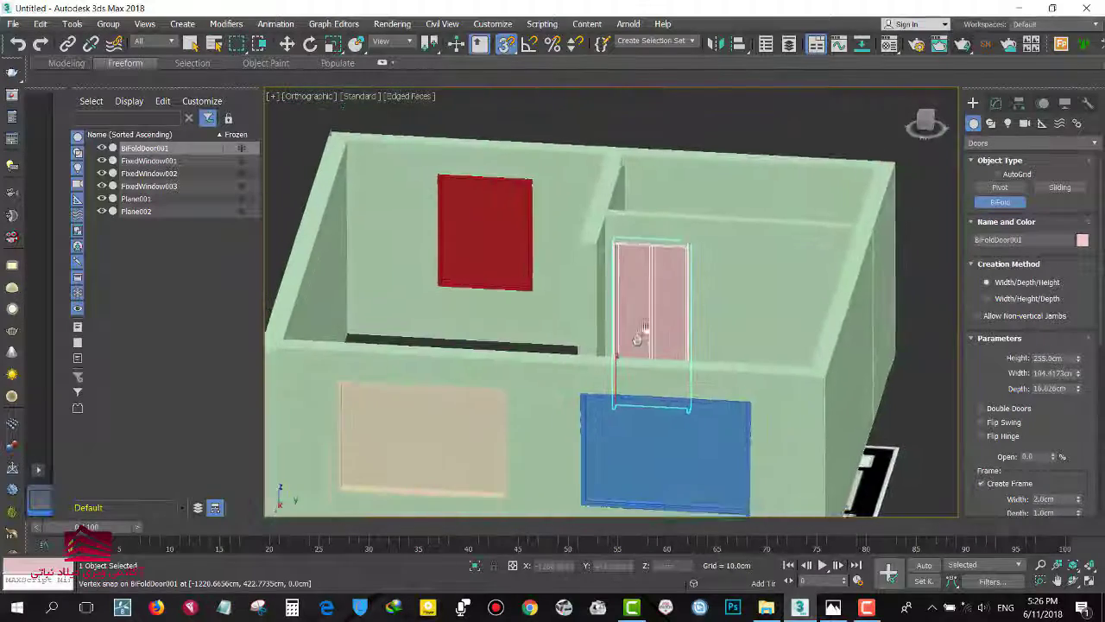
right_click(652, 396)
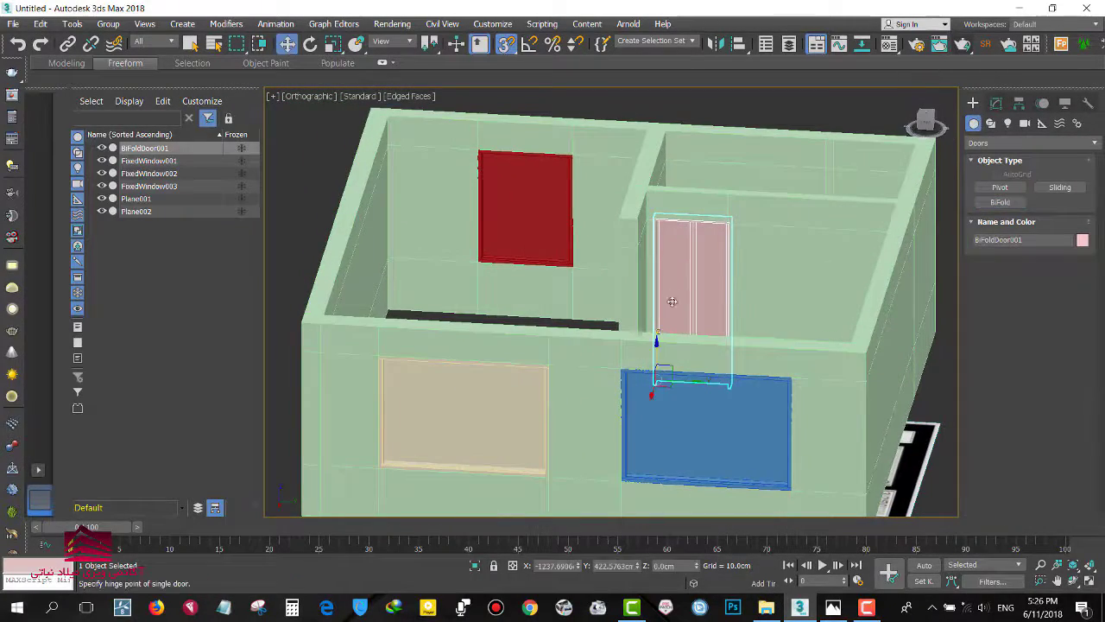
key(w)
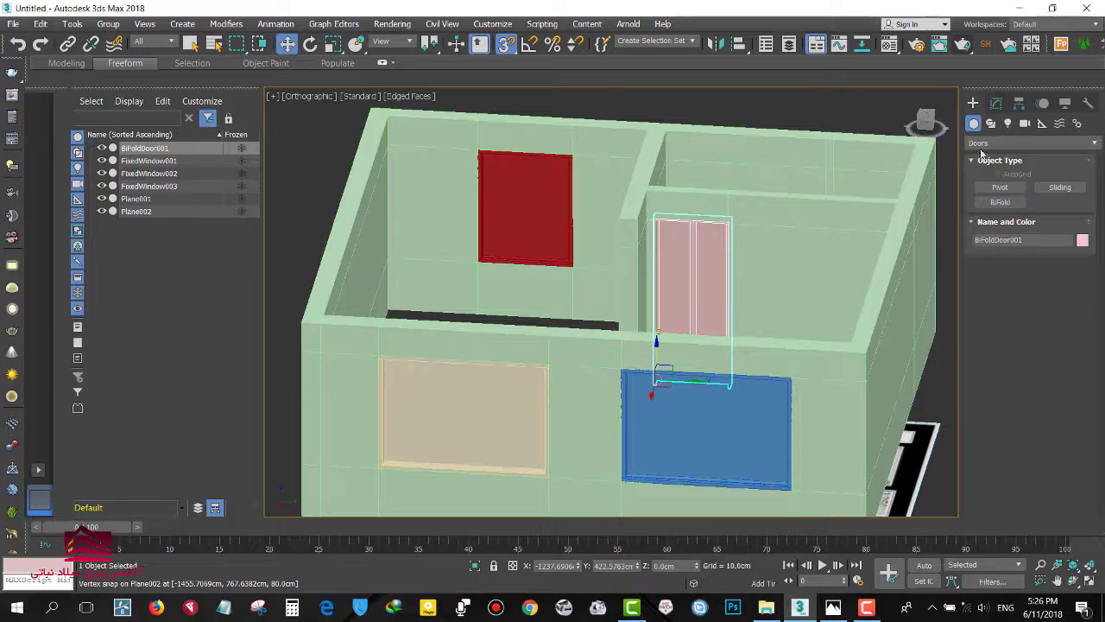
click(985, 144)
click(981, 156)
Create a 20 cm thick box slab, 807.328 by 754.8656 cm, over the house footprint.
click(1000, 187)
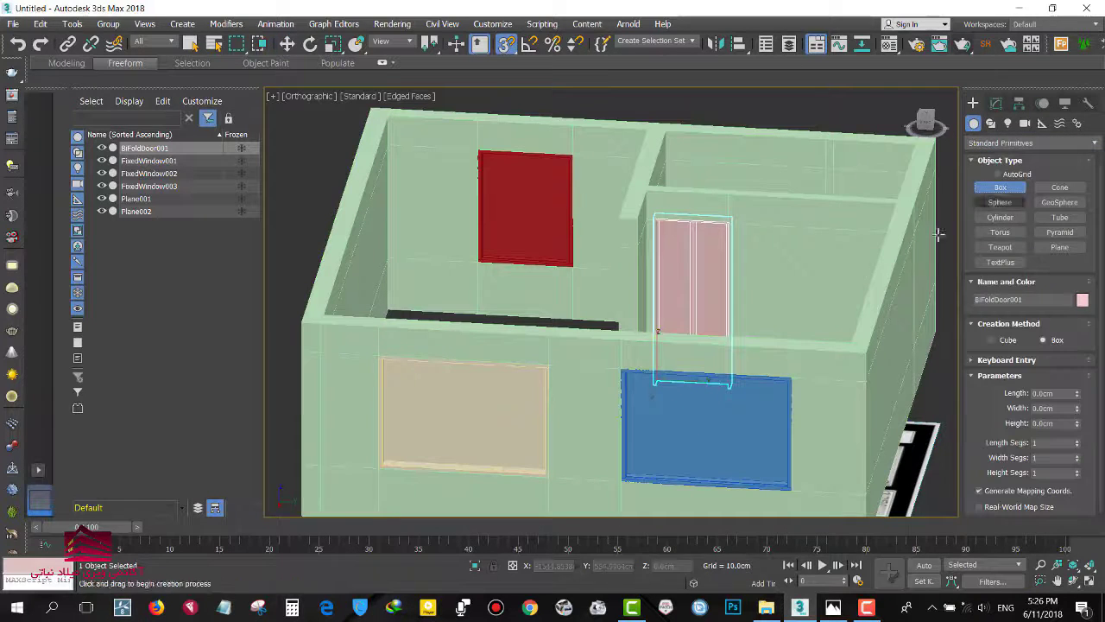
mouse_move(740, 311)
alt+middle_down()
mouse_move(745, 239)
mouse_move(738, 257)
alt+middle_up()
scroll(738, 256, down, 2)
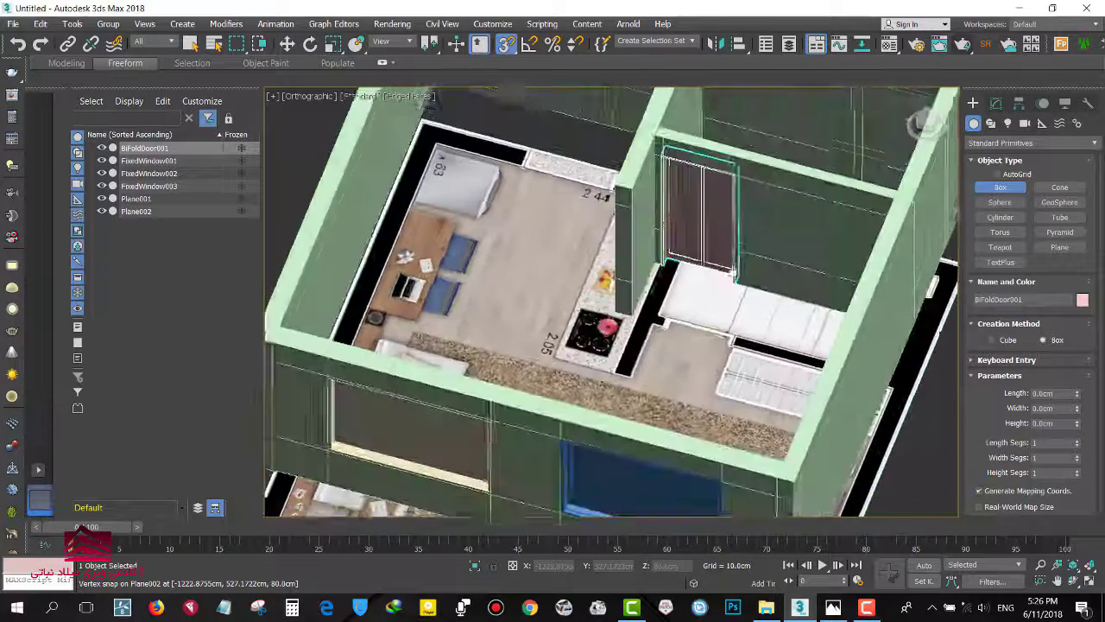
scroll(738, 256, down, 2)
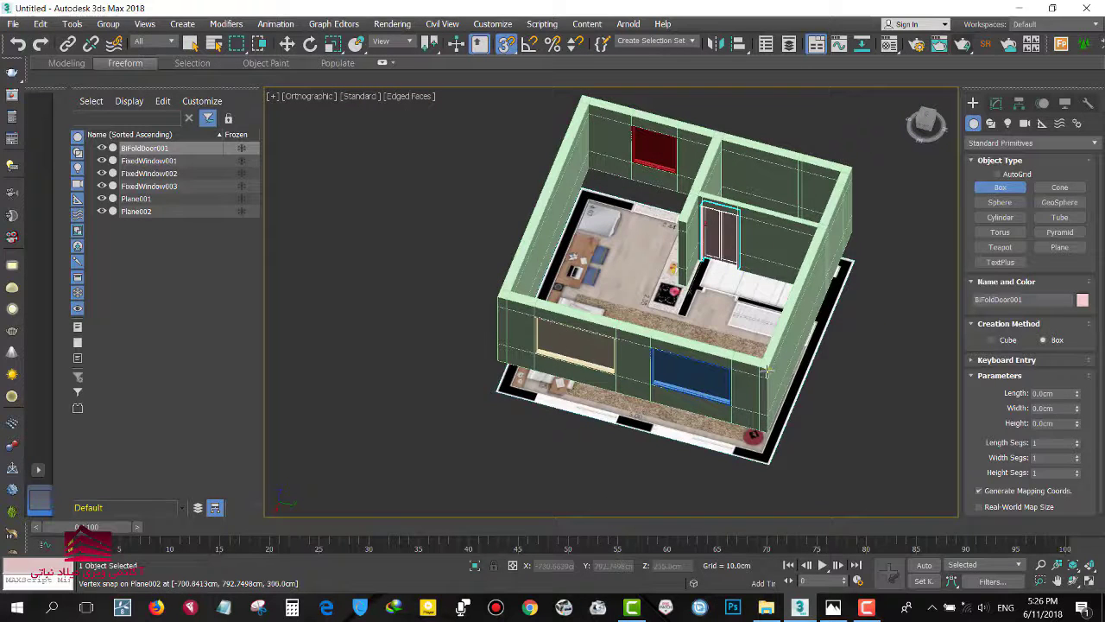
drag(767, 372, 740, 221)
drag(739, 270, 584, 98)
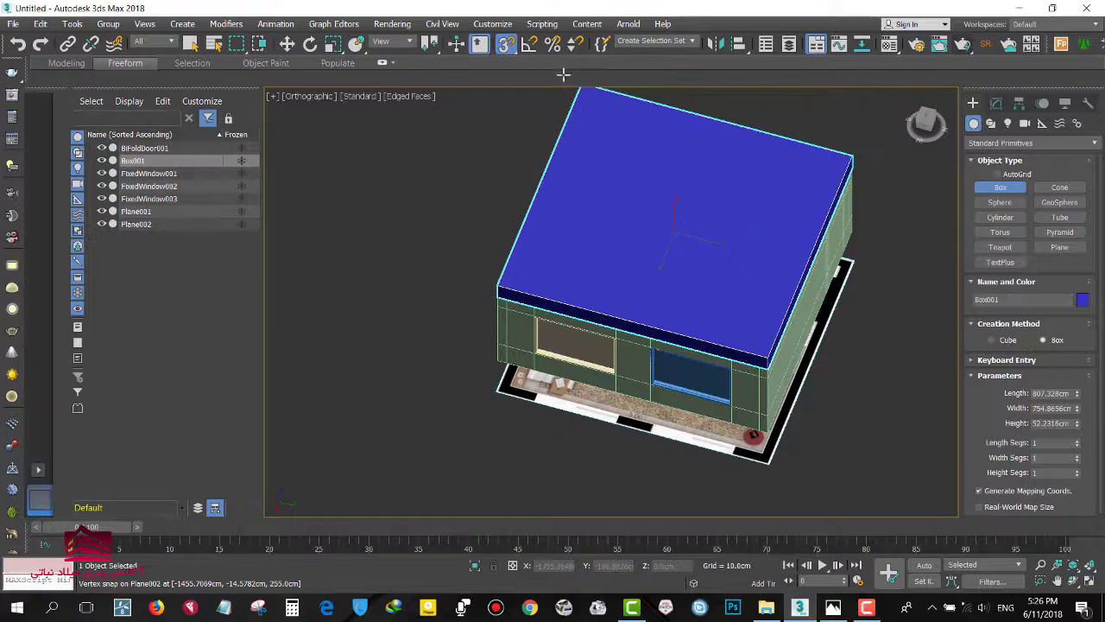
double_click(1049, 423)
text(70)
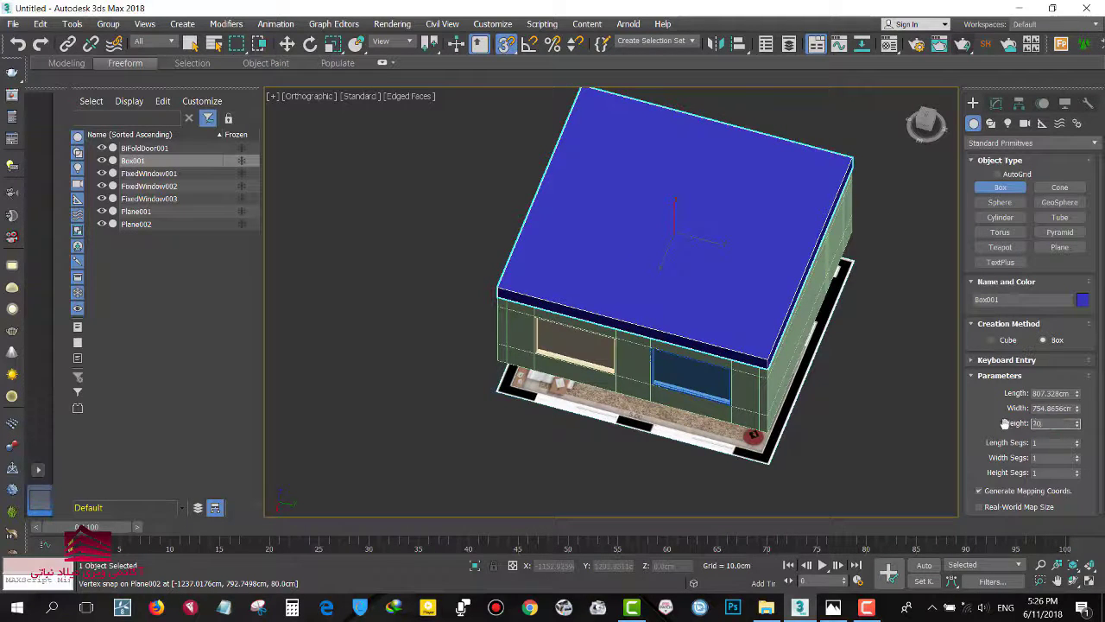
key(Return)
Shift-move a copy of the slab down to the wall base.
alt+middle_drag(633, 386, 674, 296)
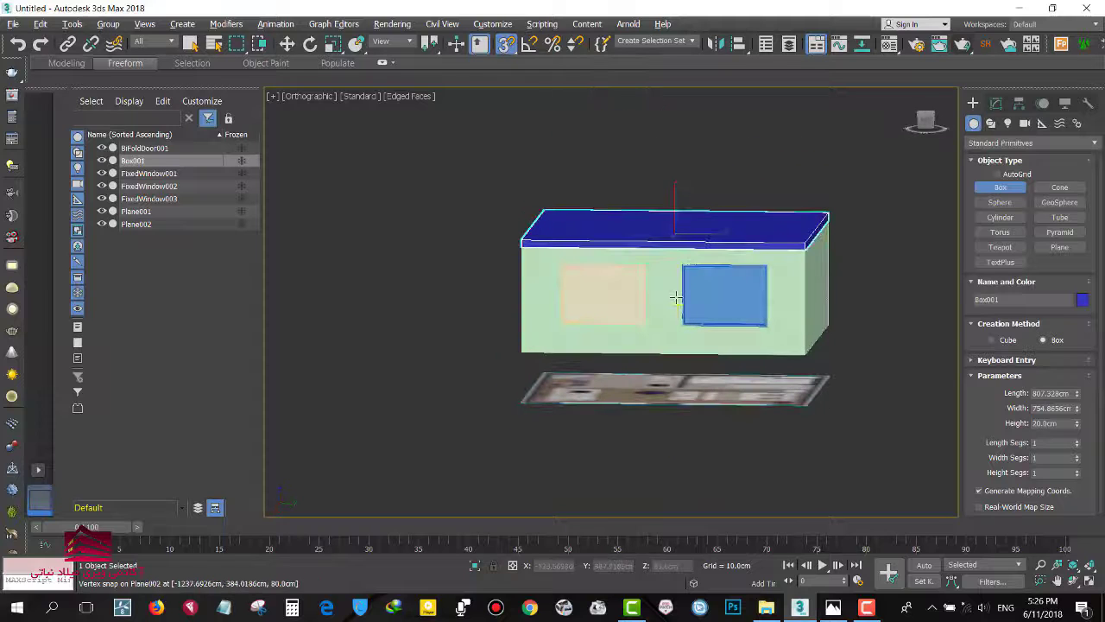
key(w)
shift+drag(676, 205, 730, 354)
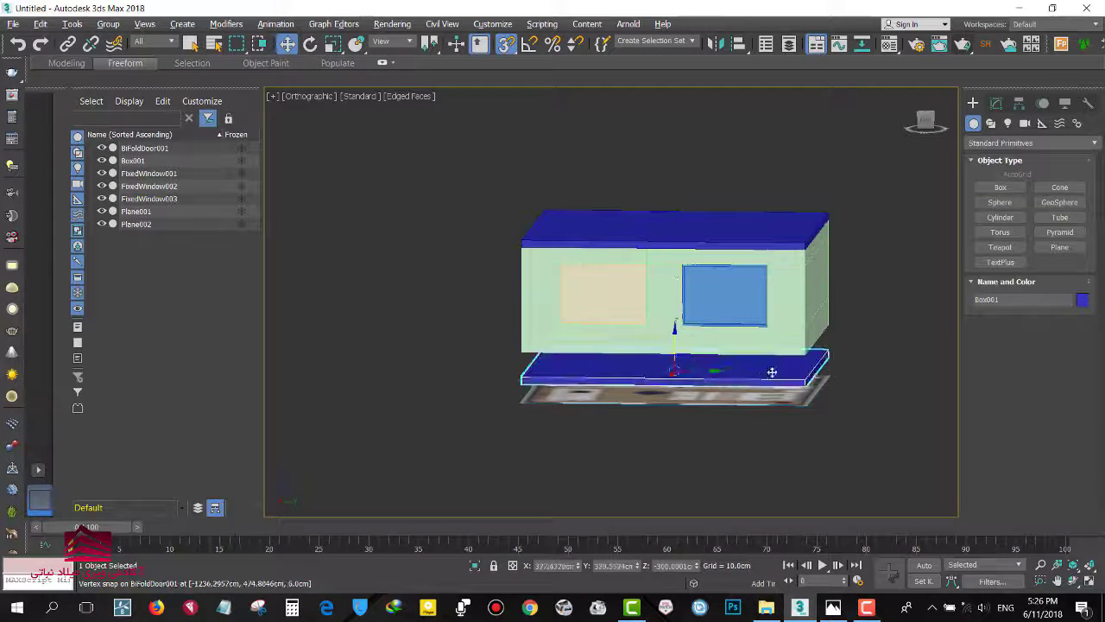
Accept the slab copy as an Instance, Box002, forming the floor.
click(555, 361)
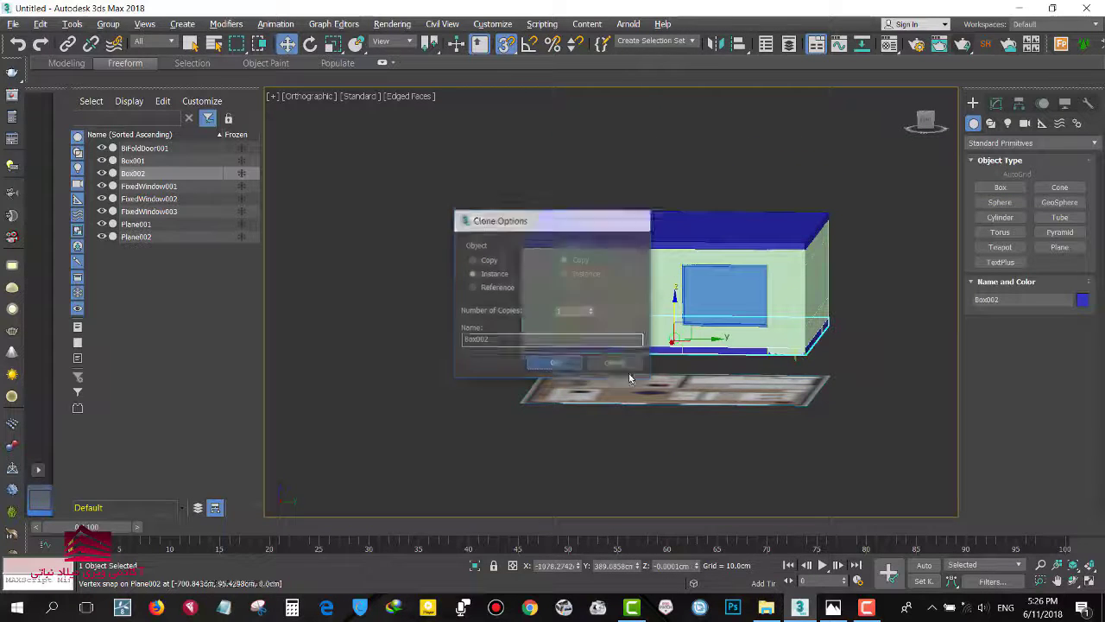
scroll(676, 367, up, 3)
scroll(662, 355, up, 3)
scroll(662, 356, down, 2)
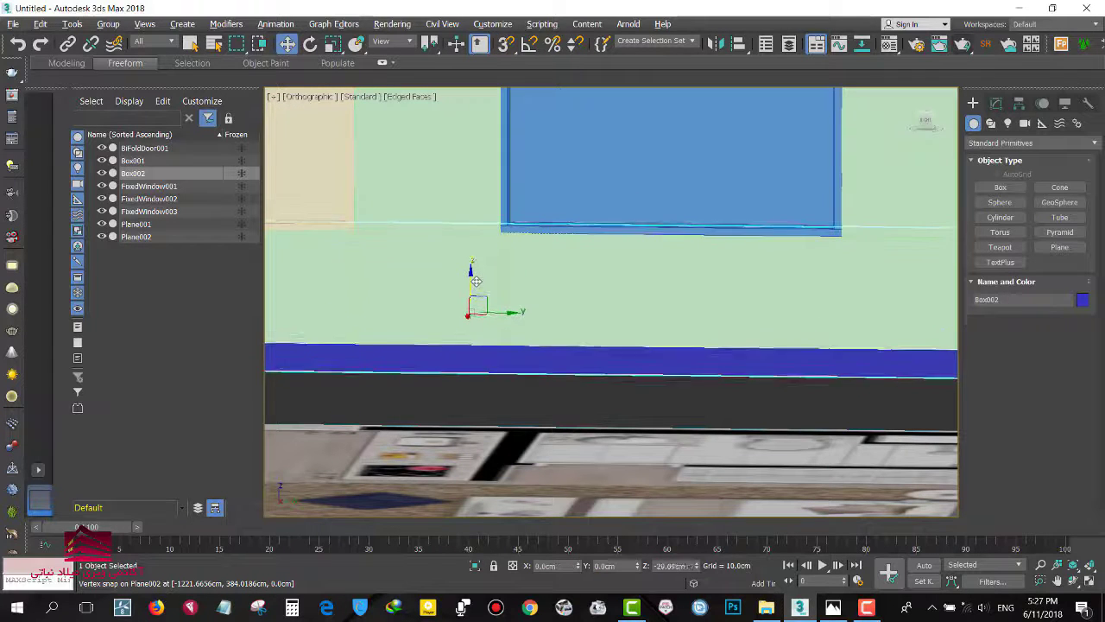
Hide the top slab Box001 and orbit to look down into the rooms.
mouse_move(473, 271)
alt+middle_down()
mouse_move(555, 365)
mouse_move(444, 412)
mouse_move(391, 345)
mouse_move(426, 395)
mouse_move(522, 434)
mouse_move(527, 293)
alt+middle_up()
click(527, 294)
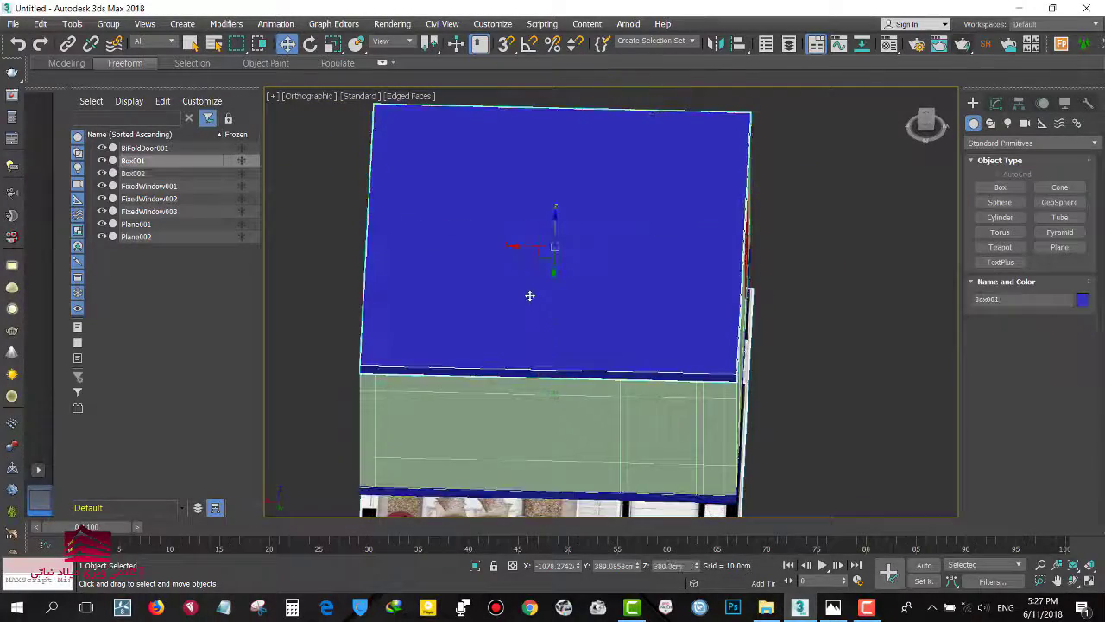
right_click(528, 292)
click(535, 239)
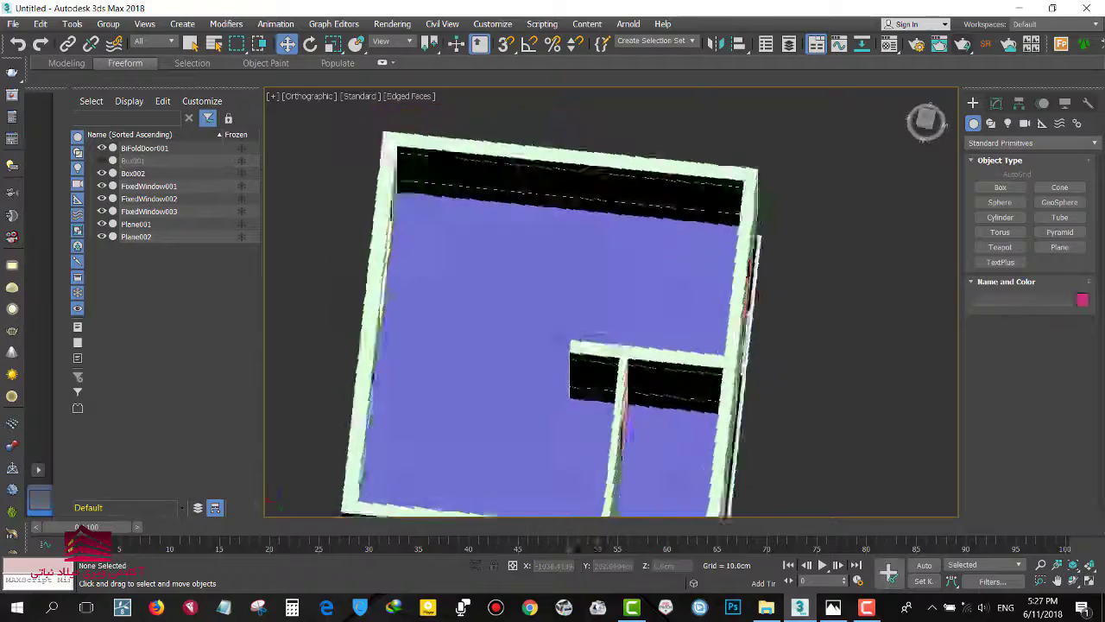
mouse_move(535, 240)
alt+middle_down()
mouse_move(643, 292)
mouse_move(636, 267)
mouse_move(668, 338)
mouse_move(659, 288)
mouse_move(638, 265)
alt+middle_up()
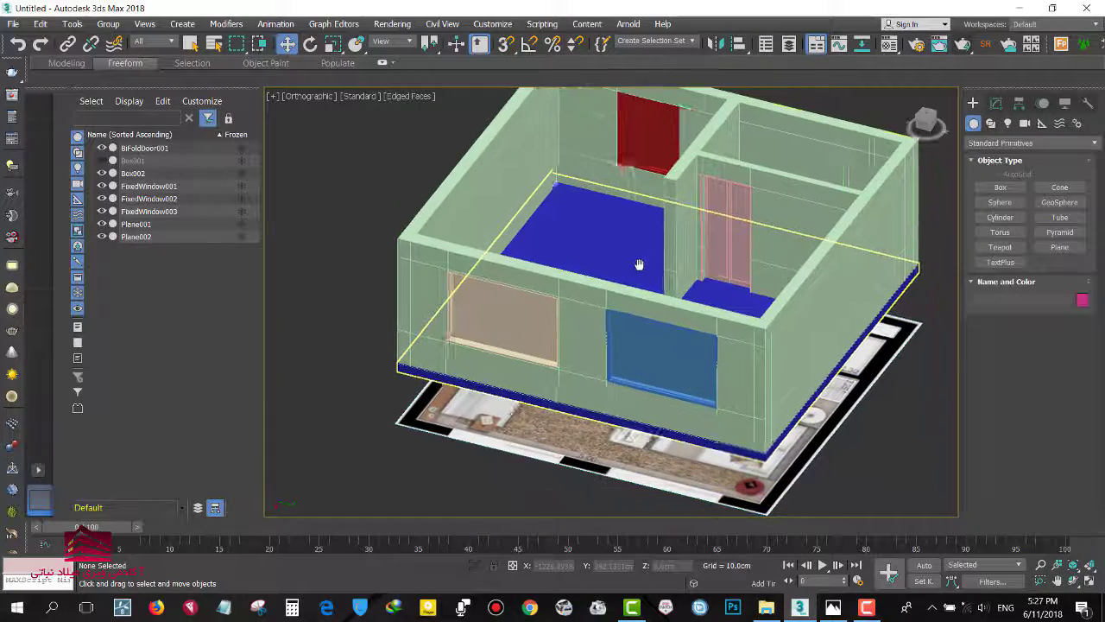